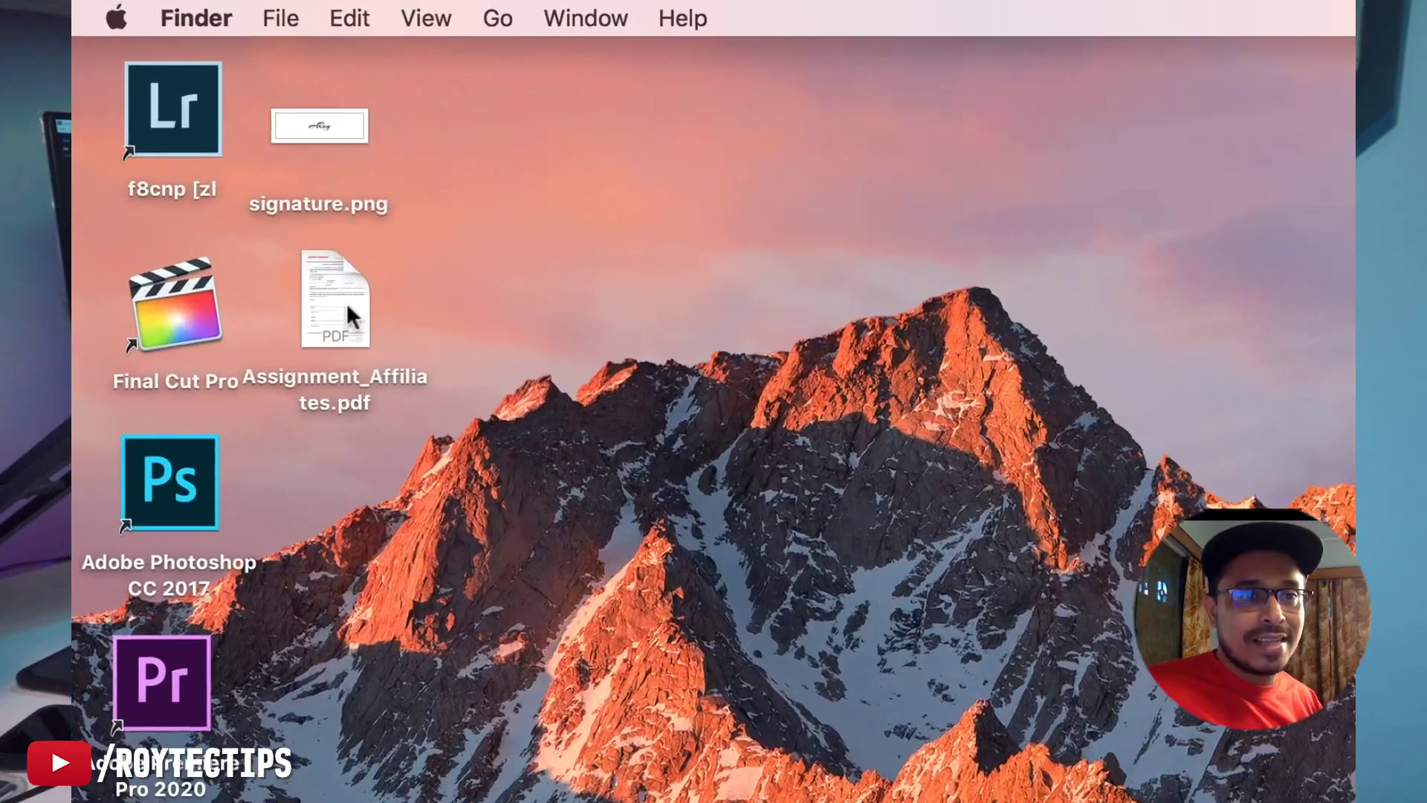
Step: Open the affiliate contract in Acrobat Reader and try Edit PDF, which leads to Adobe's Acrobat Pro plans page
double_click(354, 311)
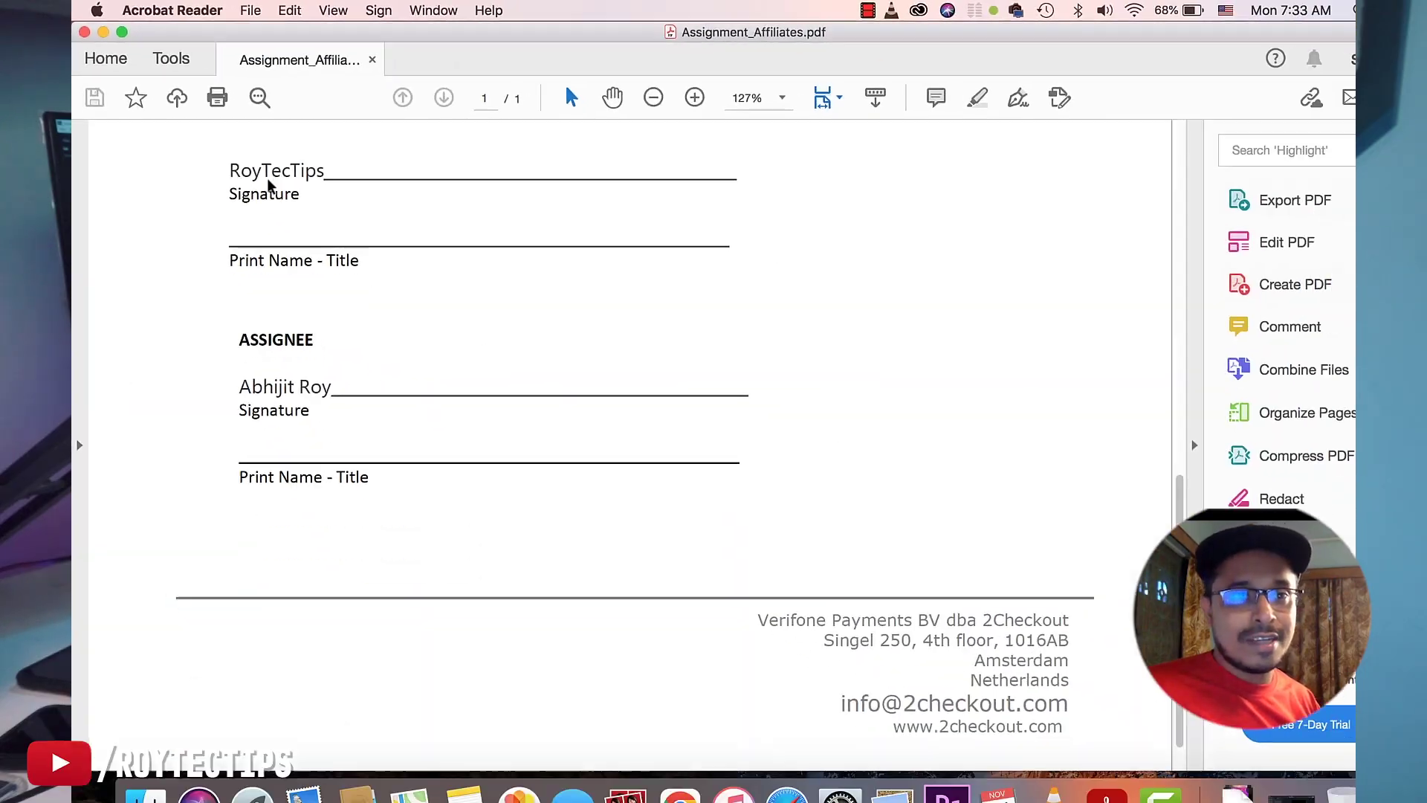
scroll(494, 359, "up", 15)
scroll(475, 361, "down", 2)
scroll(475, 361, "down", 15)
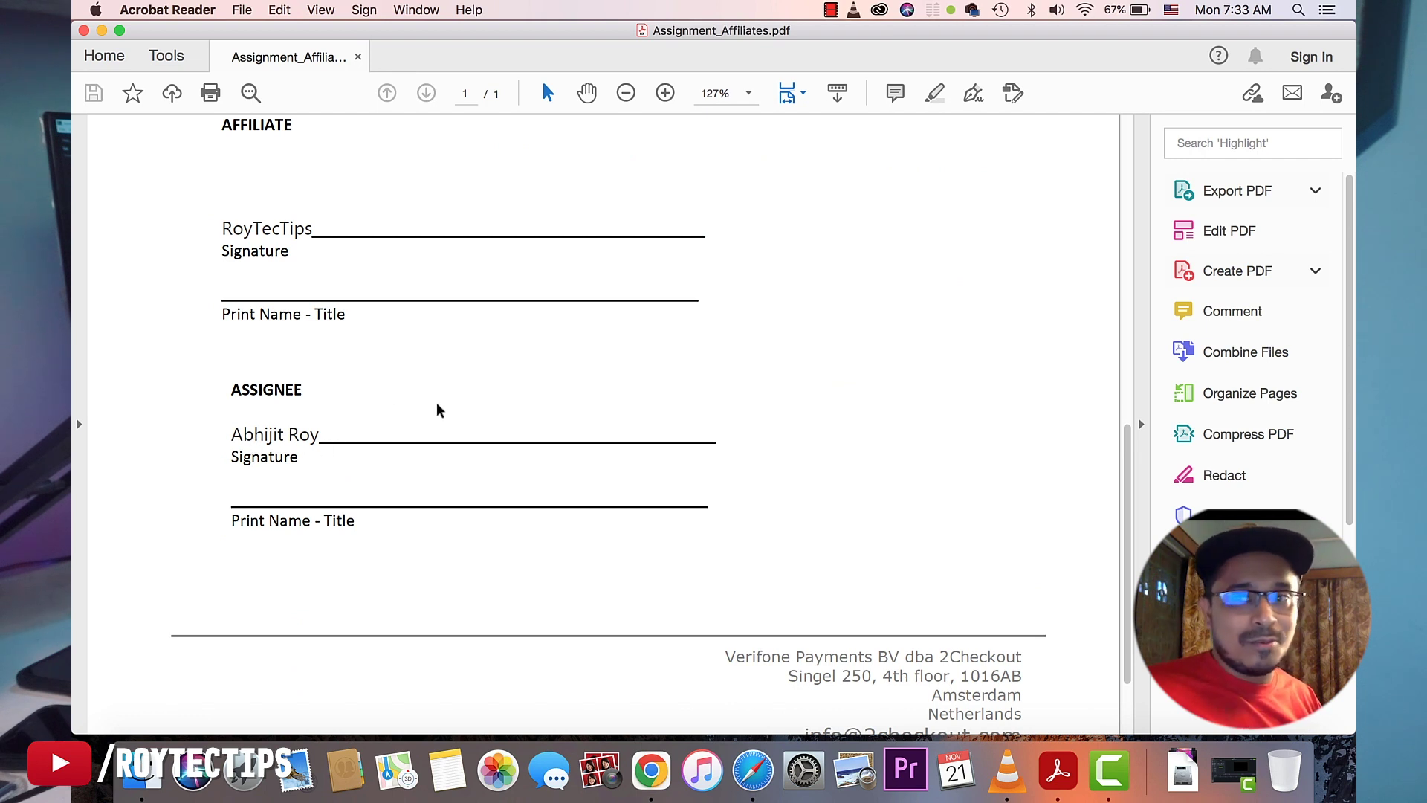
scroll(448, 461, "up", 1)
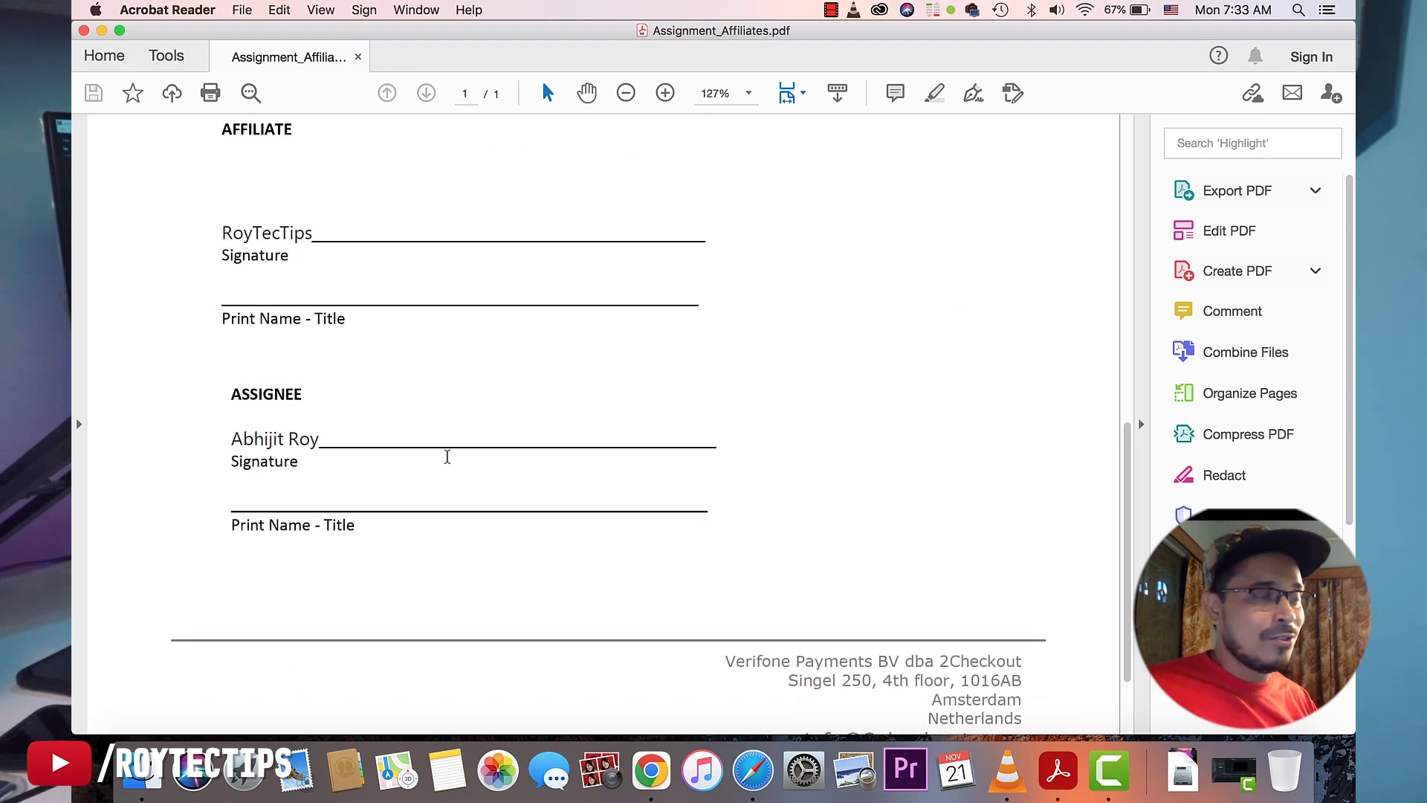
left_click(1234, 234)
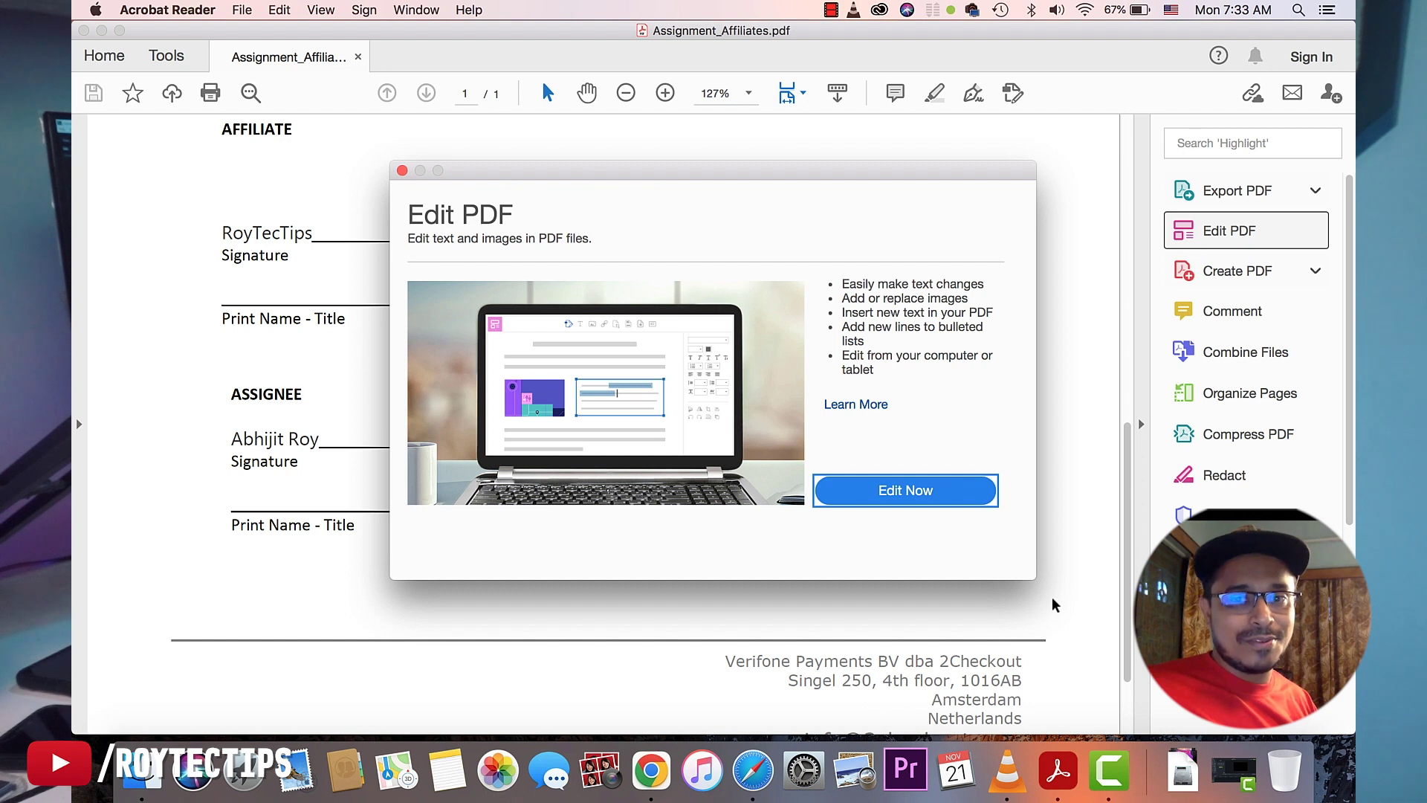
left_click(906, 491)
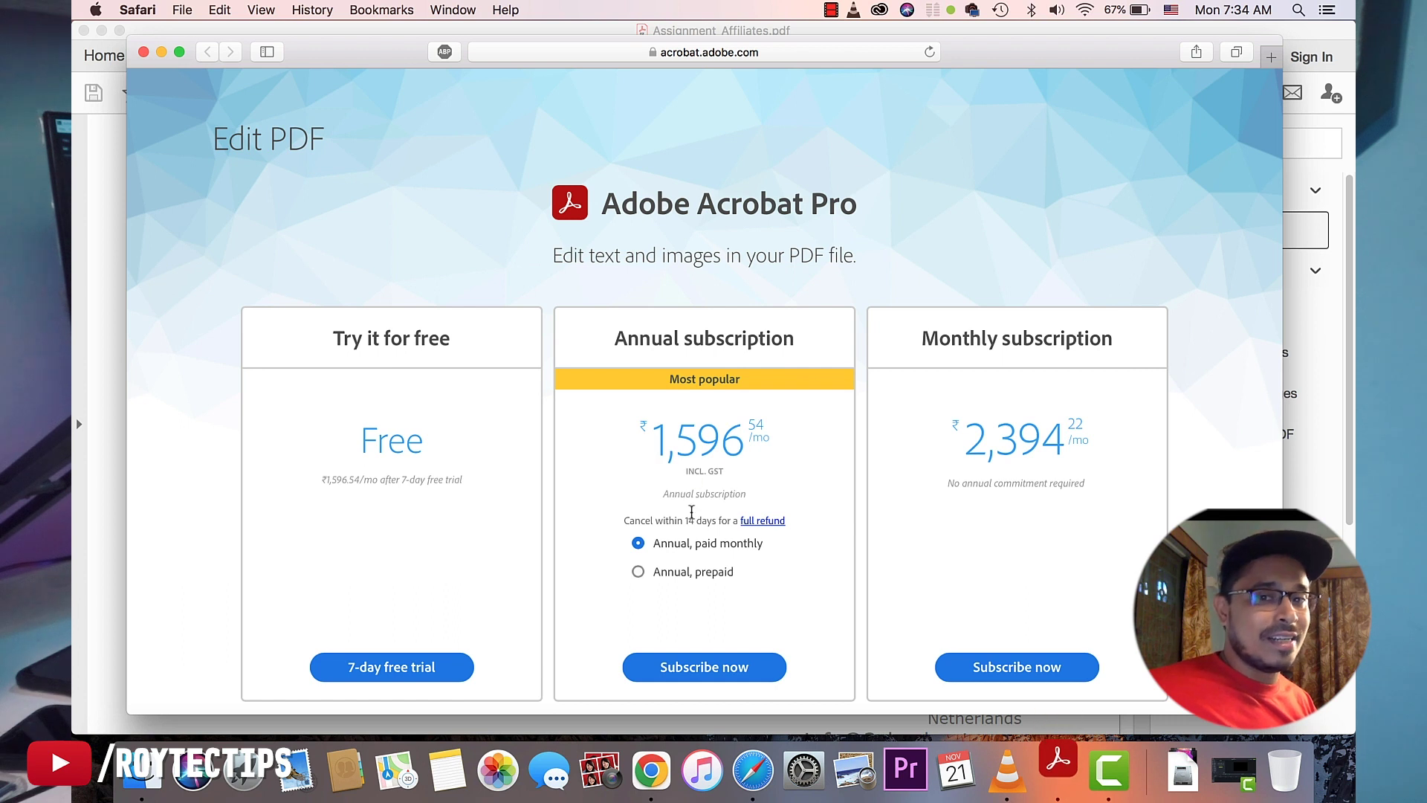
Step: Select the Annual, prepaid option on the Acrobat Pro pricing page to see its price
left_click(638, 577)
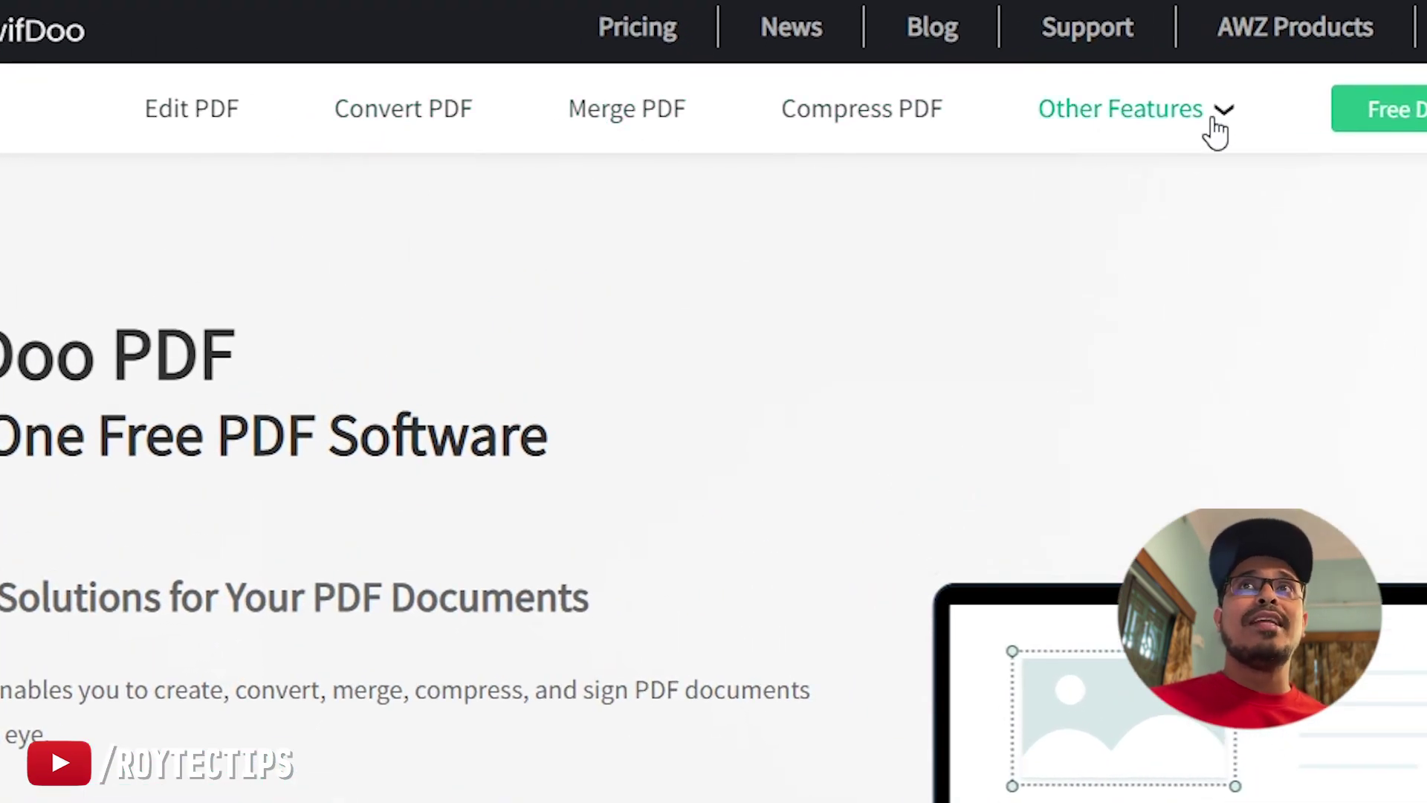
mouse_move(1213, 130)
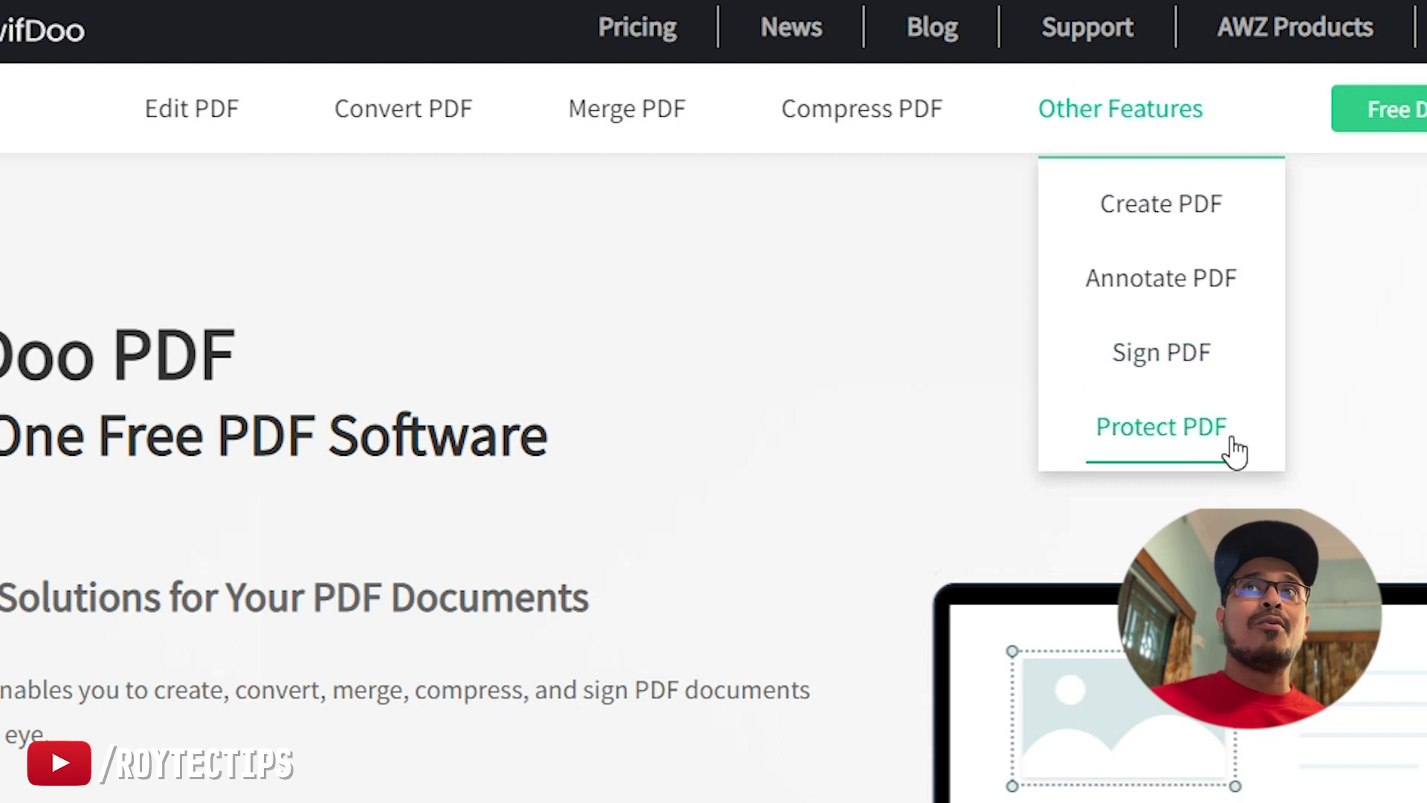
scroll(1357, 368, "down", 10)
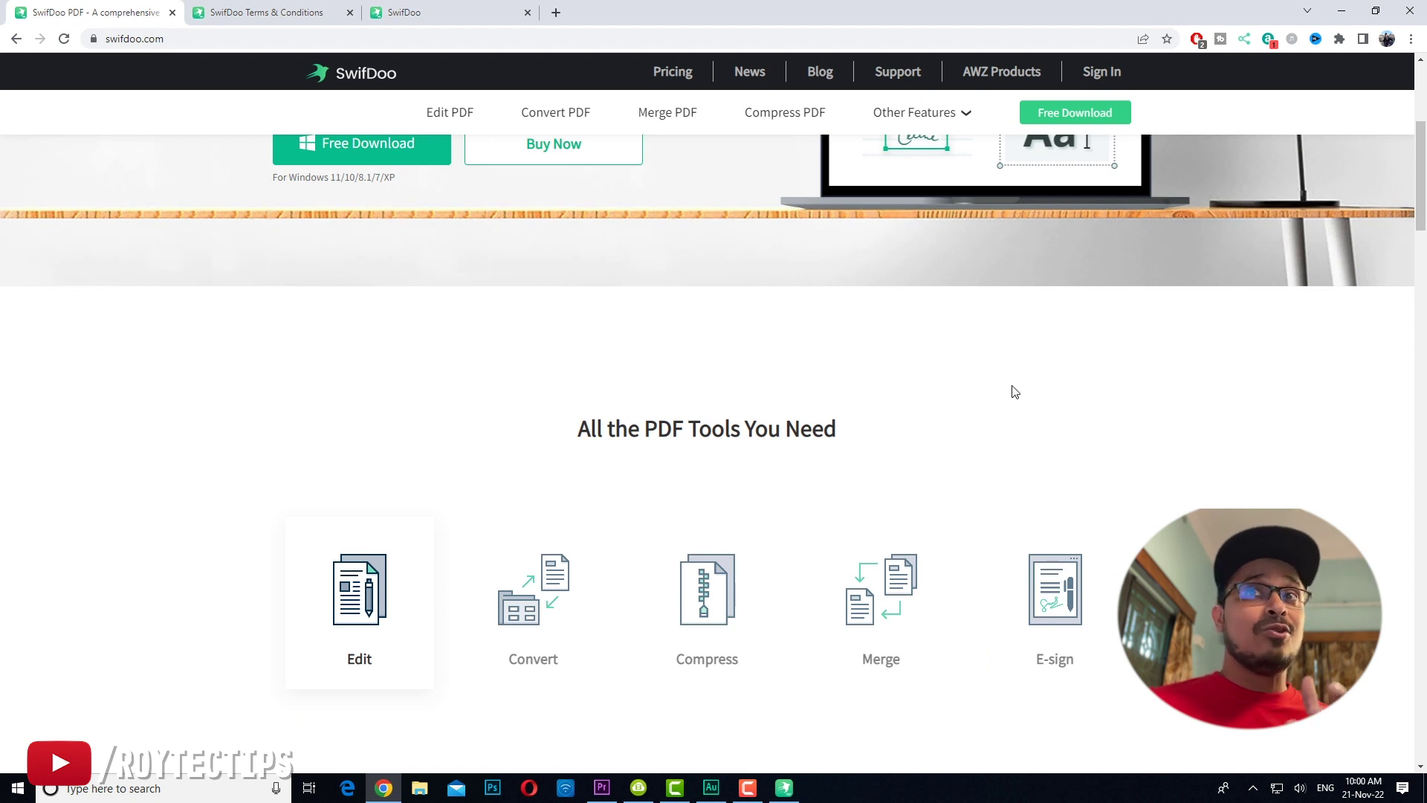
scroll(1010, 386, "down", 3)
scroll(1008, 372, "down", 12)
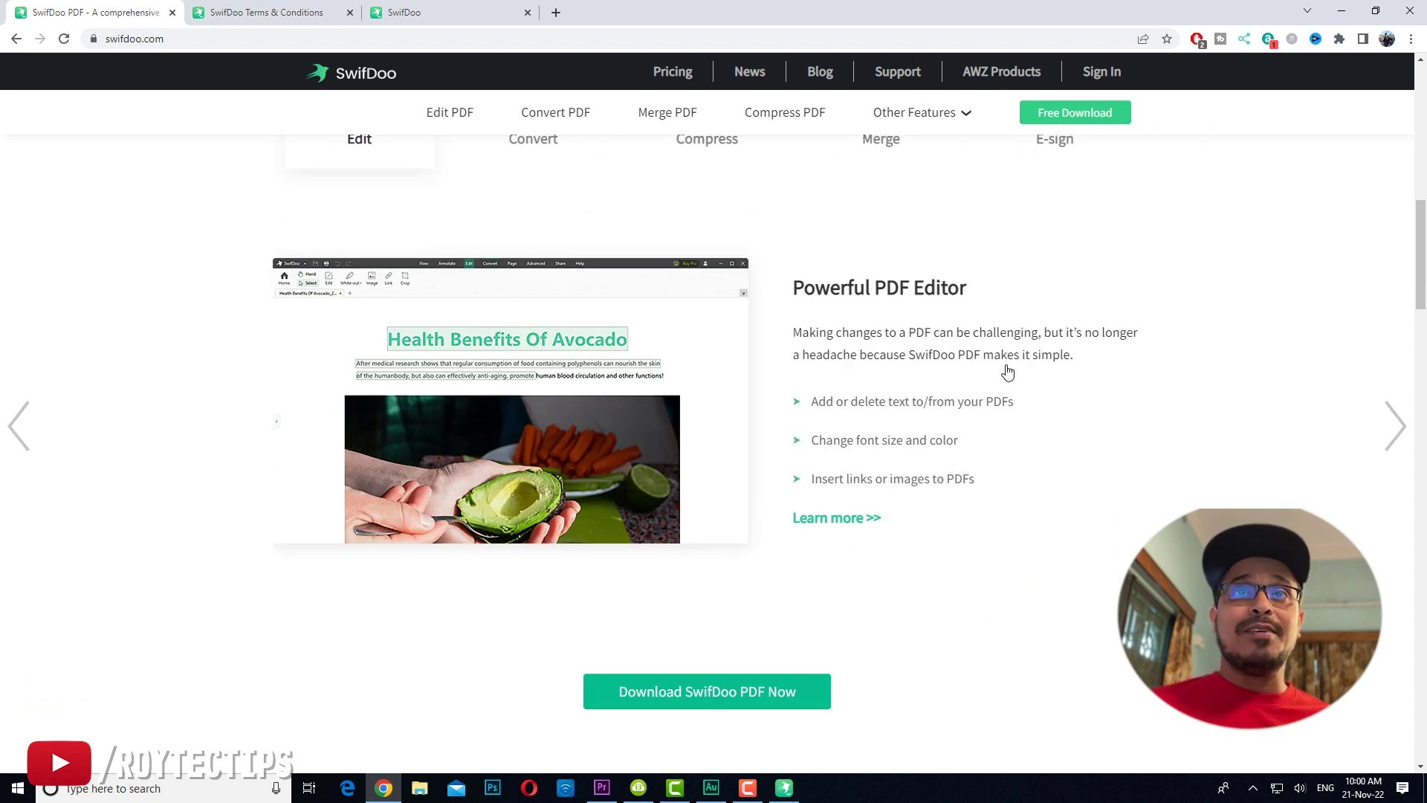
scroll(1008, 371, "down", 13)
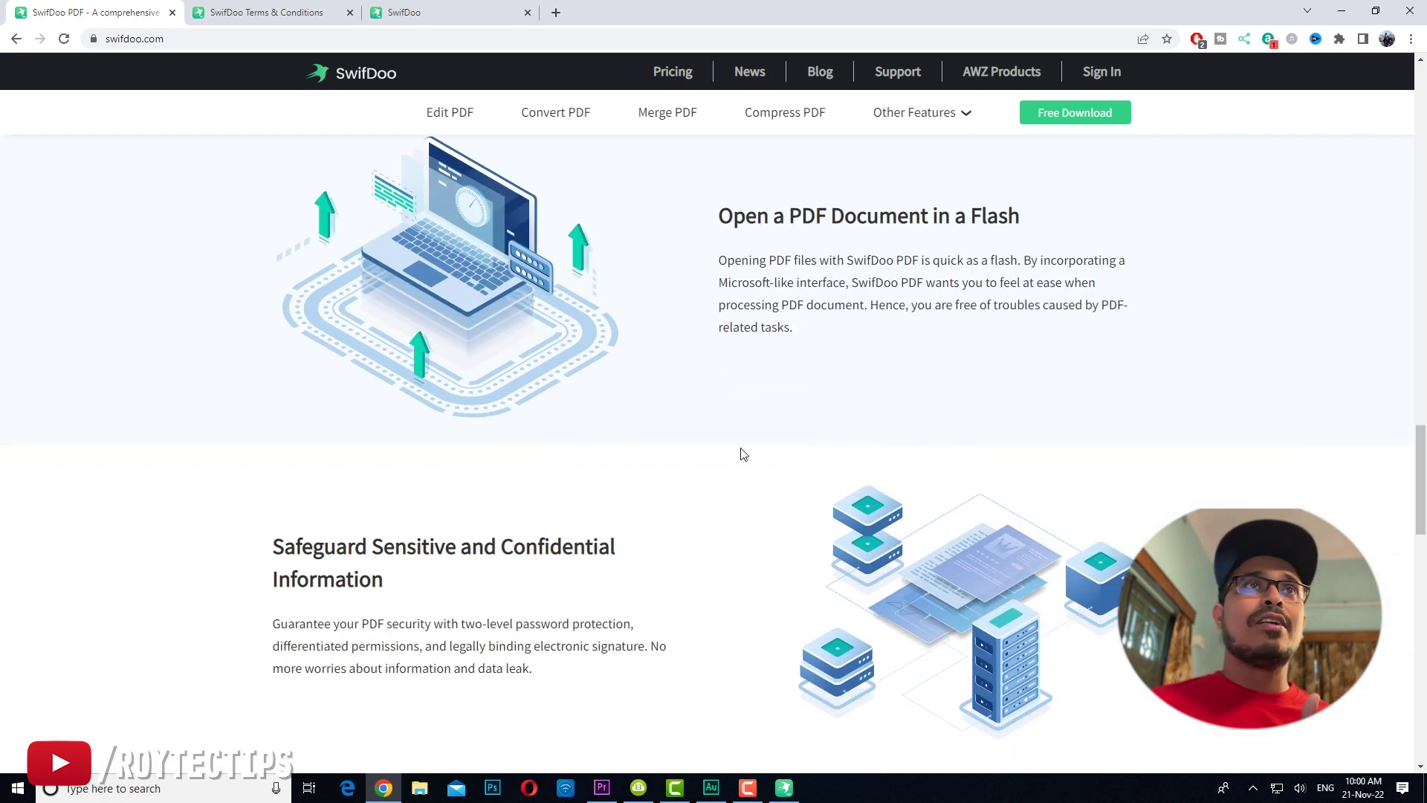
scroll(740, 446, "down", 8)
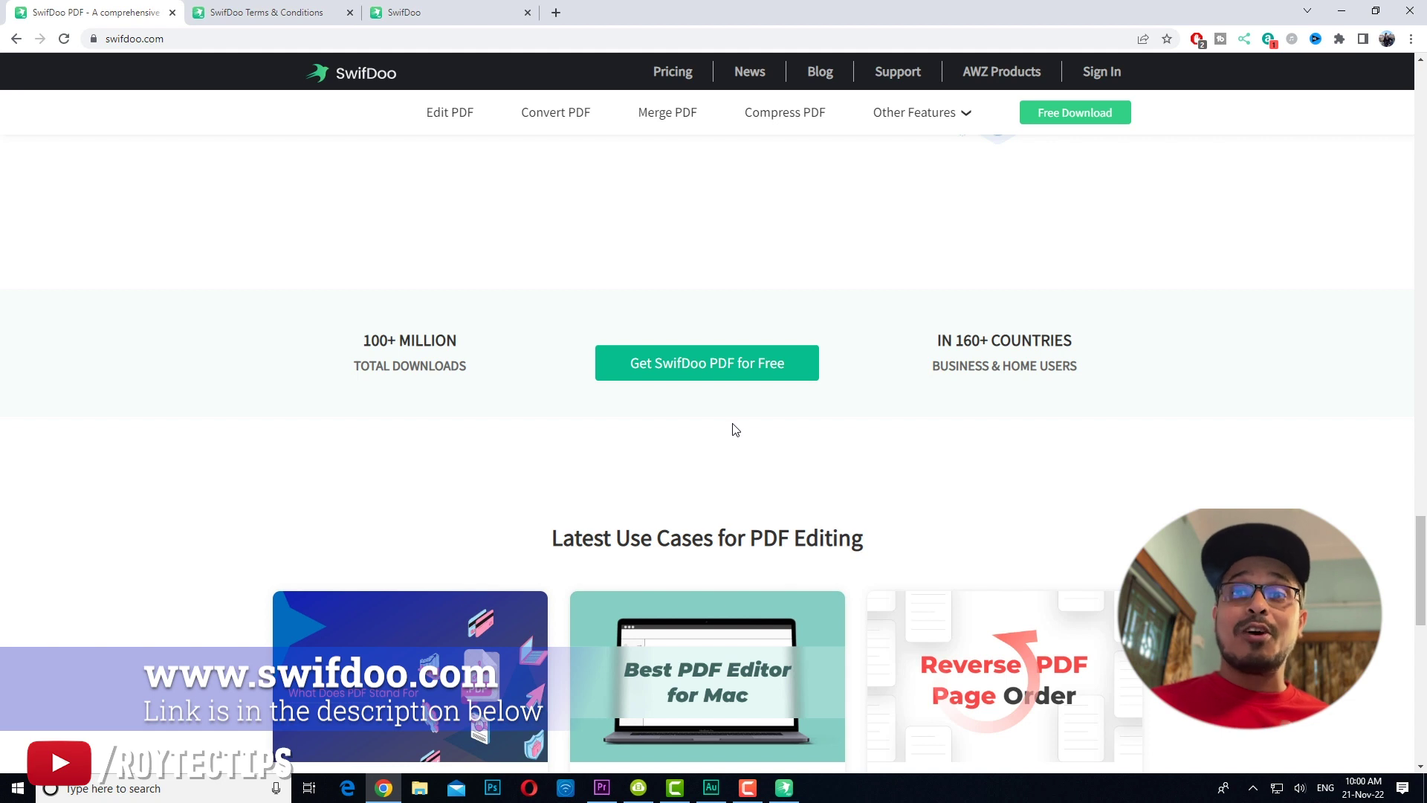
scroll(735, 429, "up", 20)
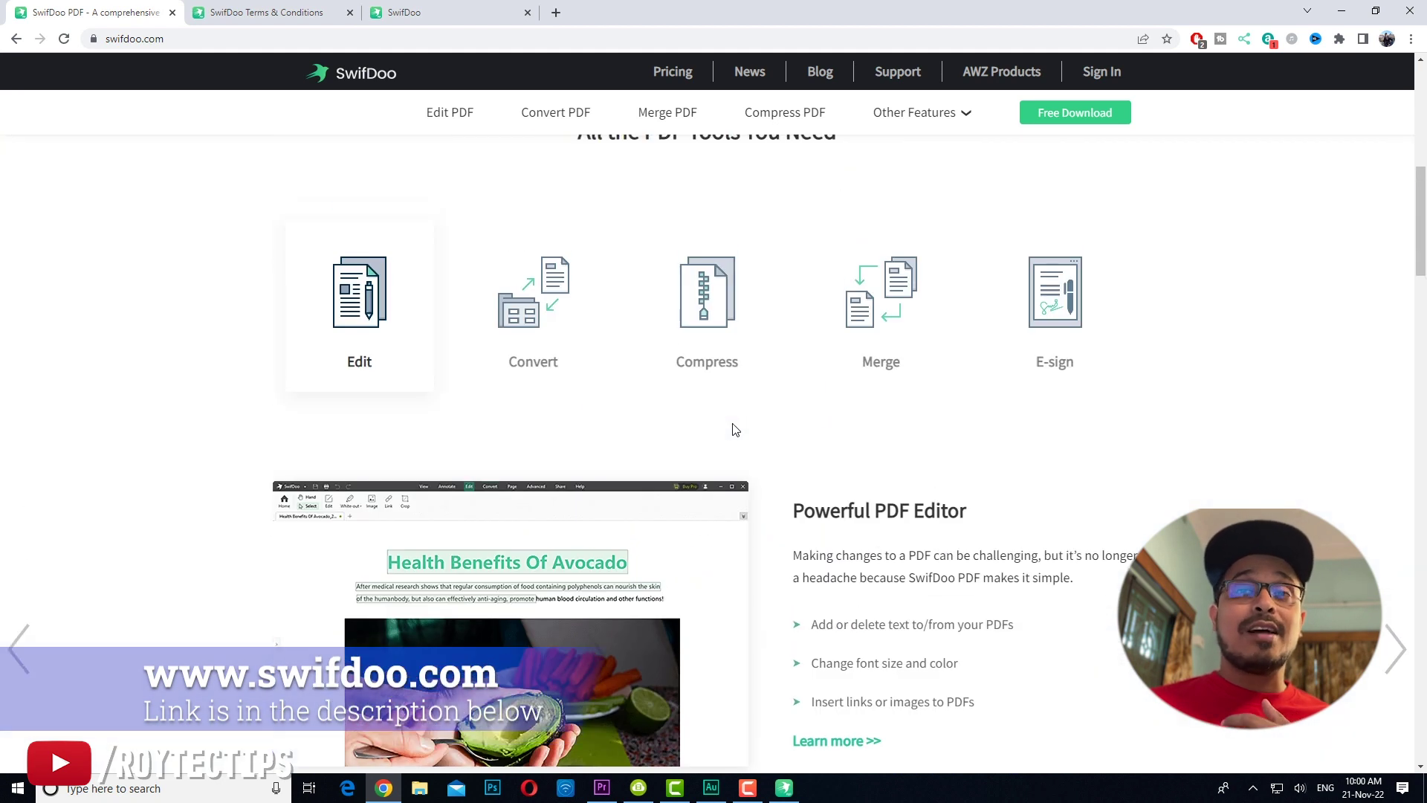
scroll(735, 430, "up", 8)
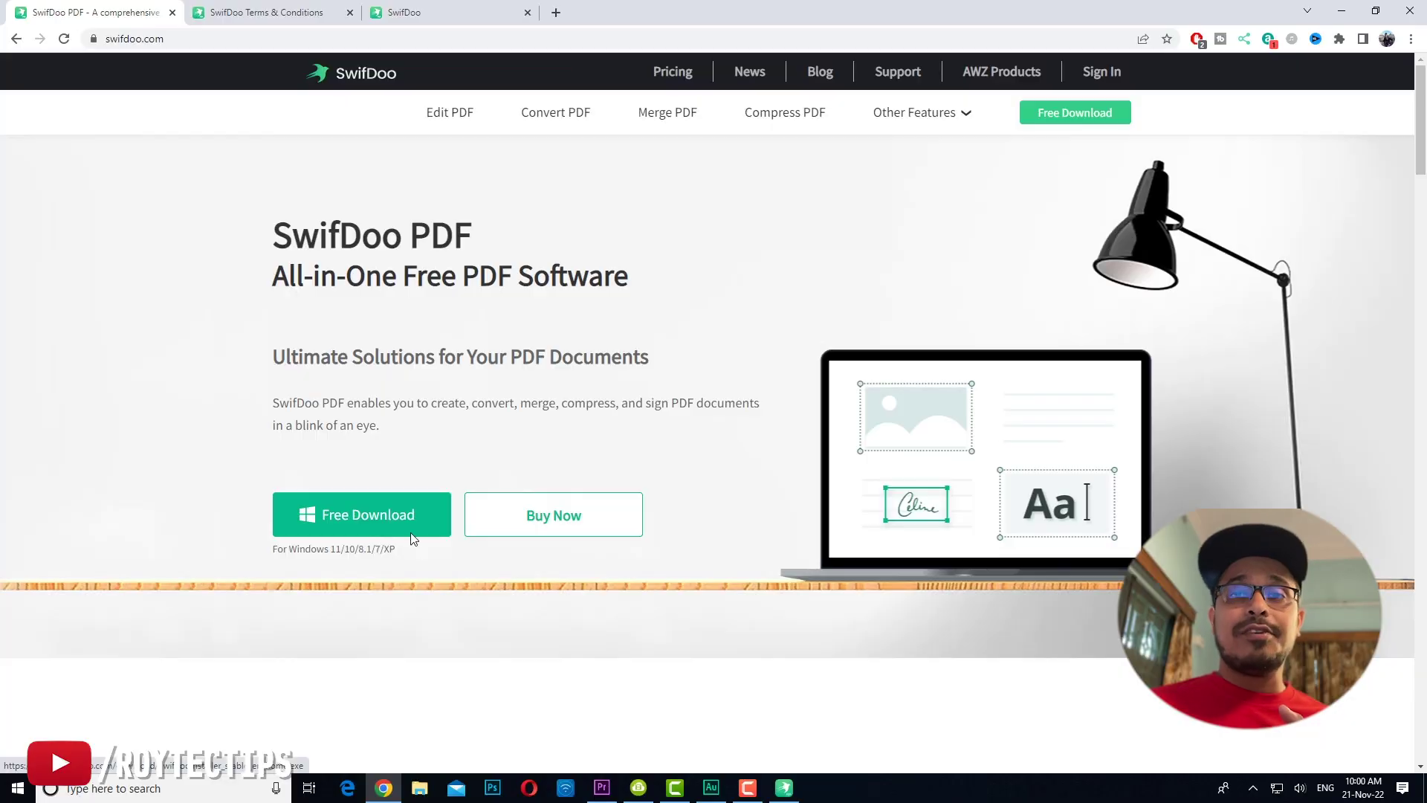
Step: Download SwifdooInstaller_stable_en_home.exe using Free Download on swifdoo.com
left_click(411, 533)
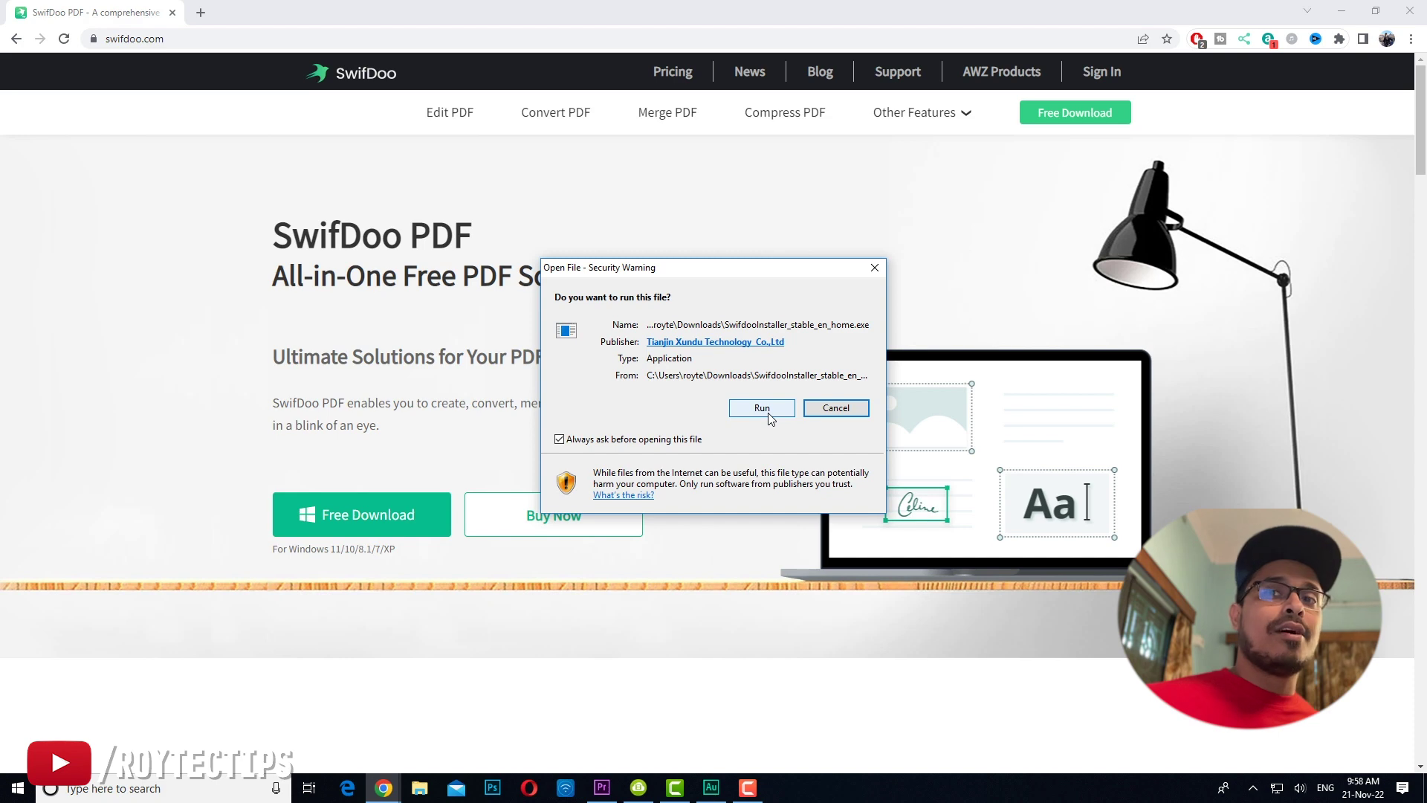
Step: Run the SwifDoo installer past the security warning and install SwifDoo PDF
left_click(761, 408)
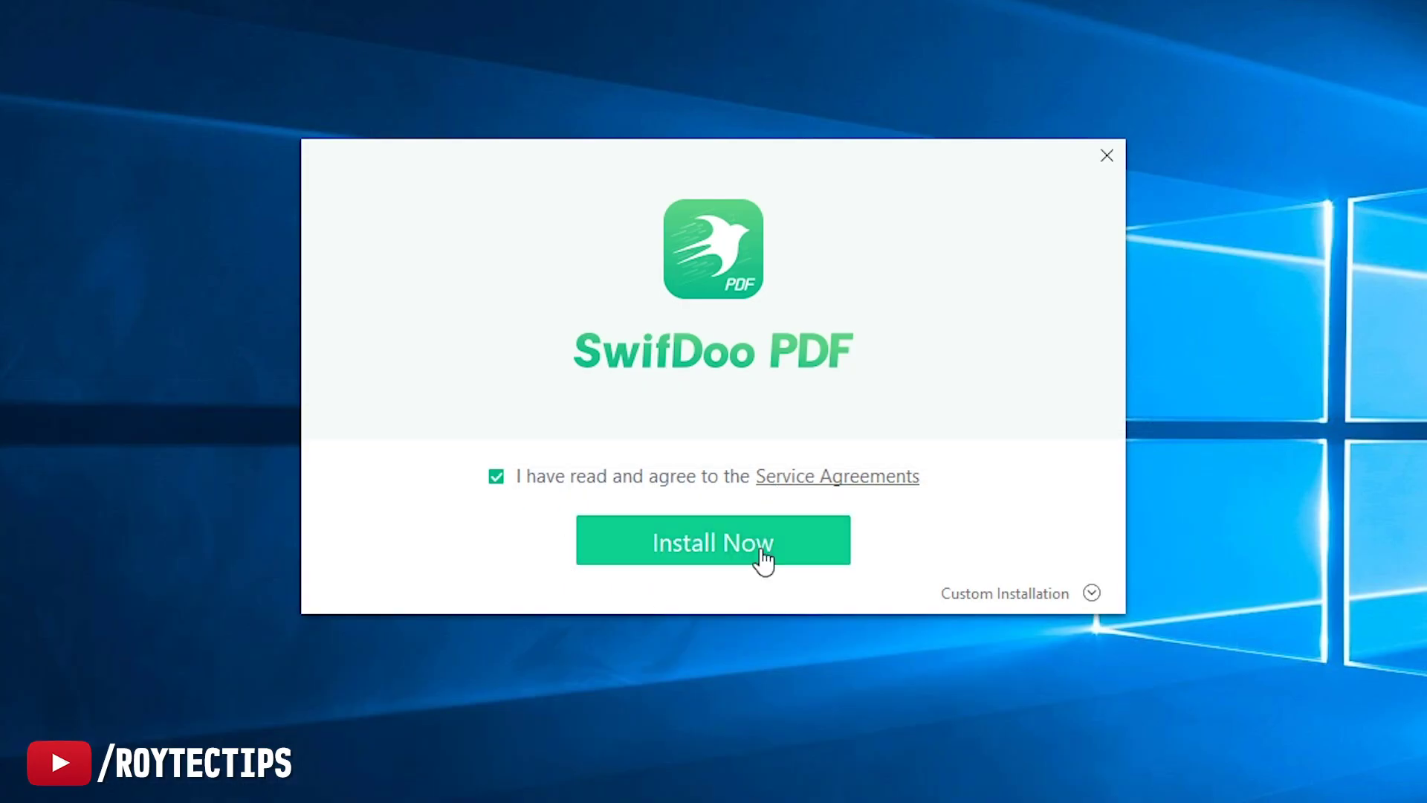
left_click(762, 560)
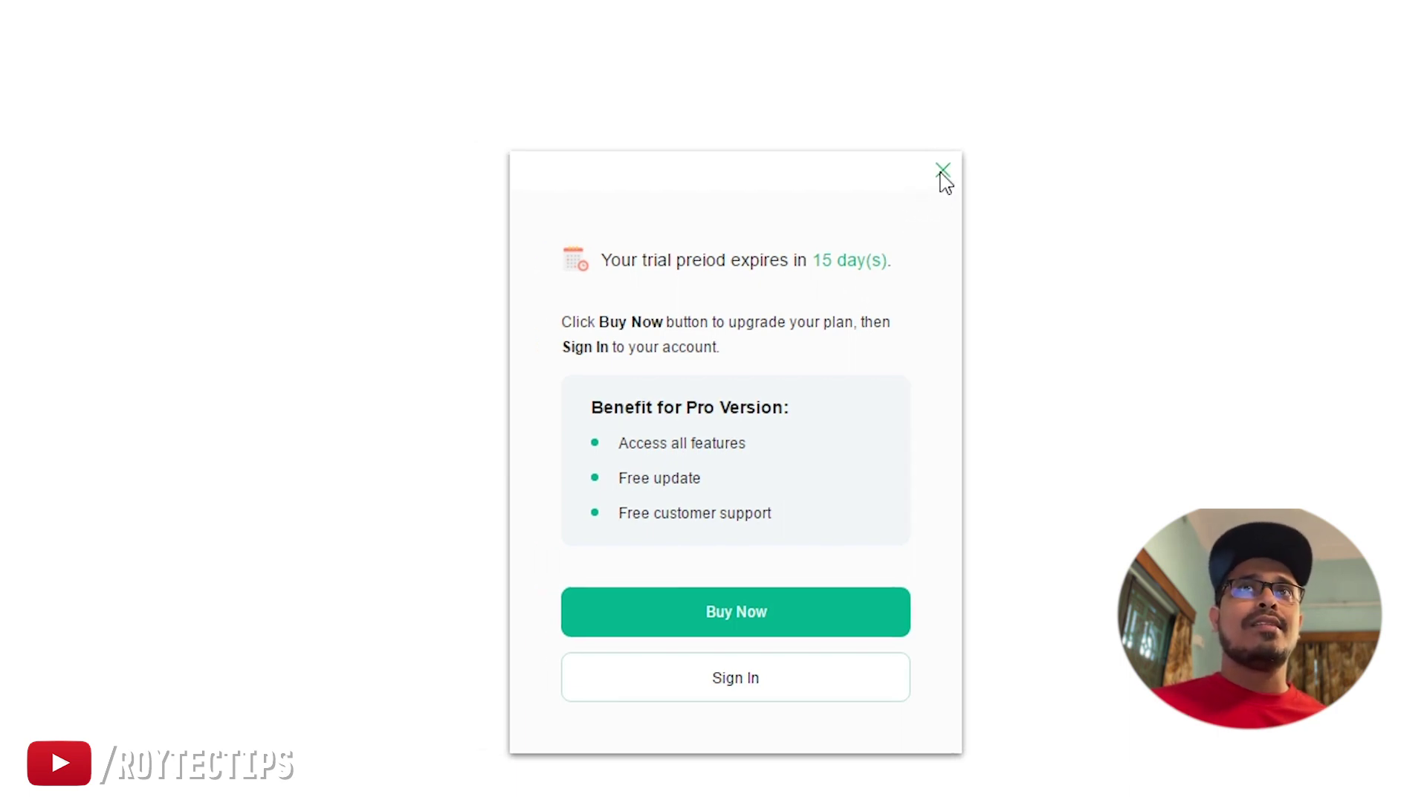
Step: Dismiss the 15-day trial notice and create a blank one-page A4 document, NewFile1
left_click(908, 156)
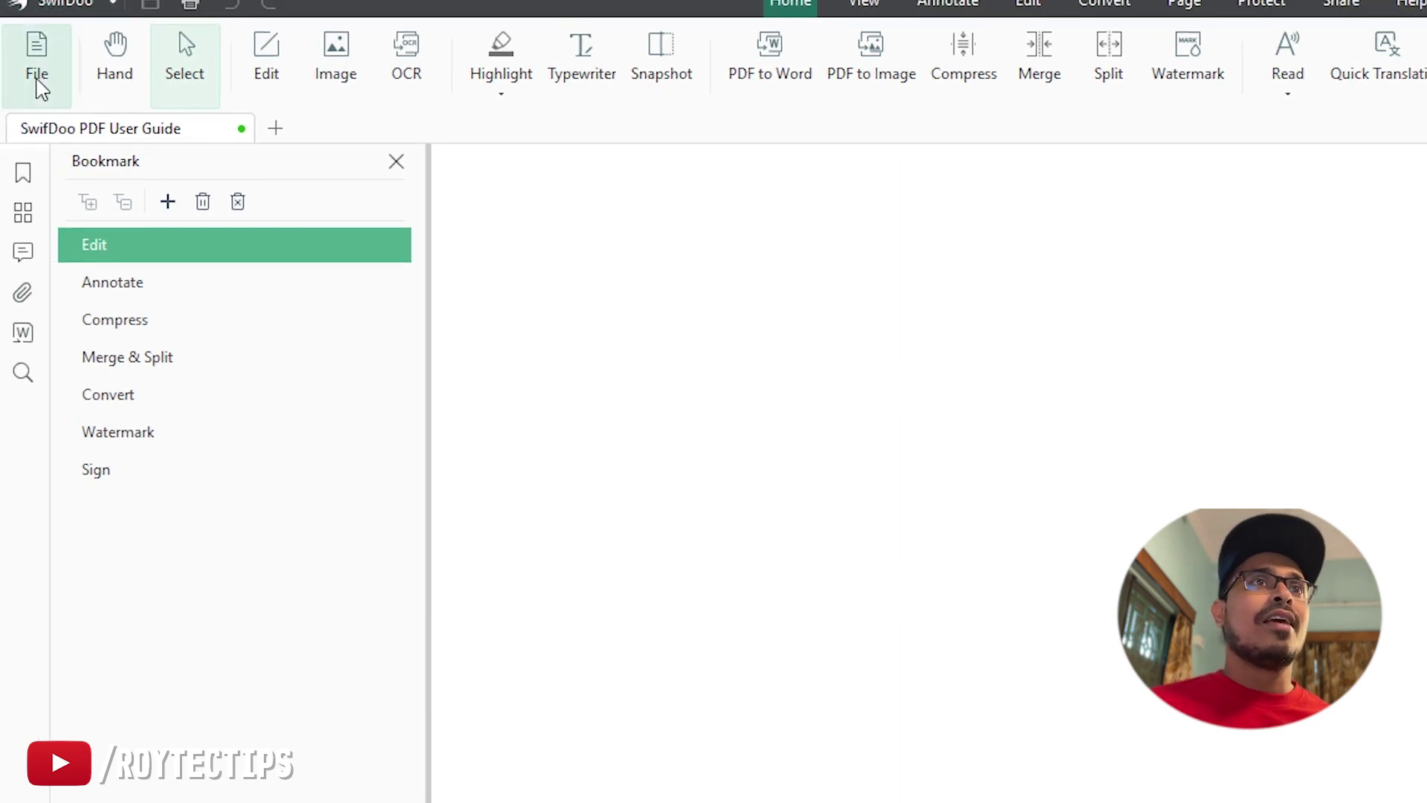
left_click(33, 74)
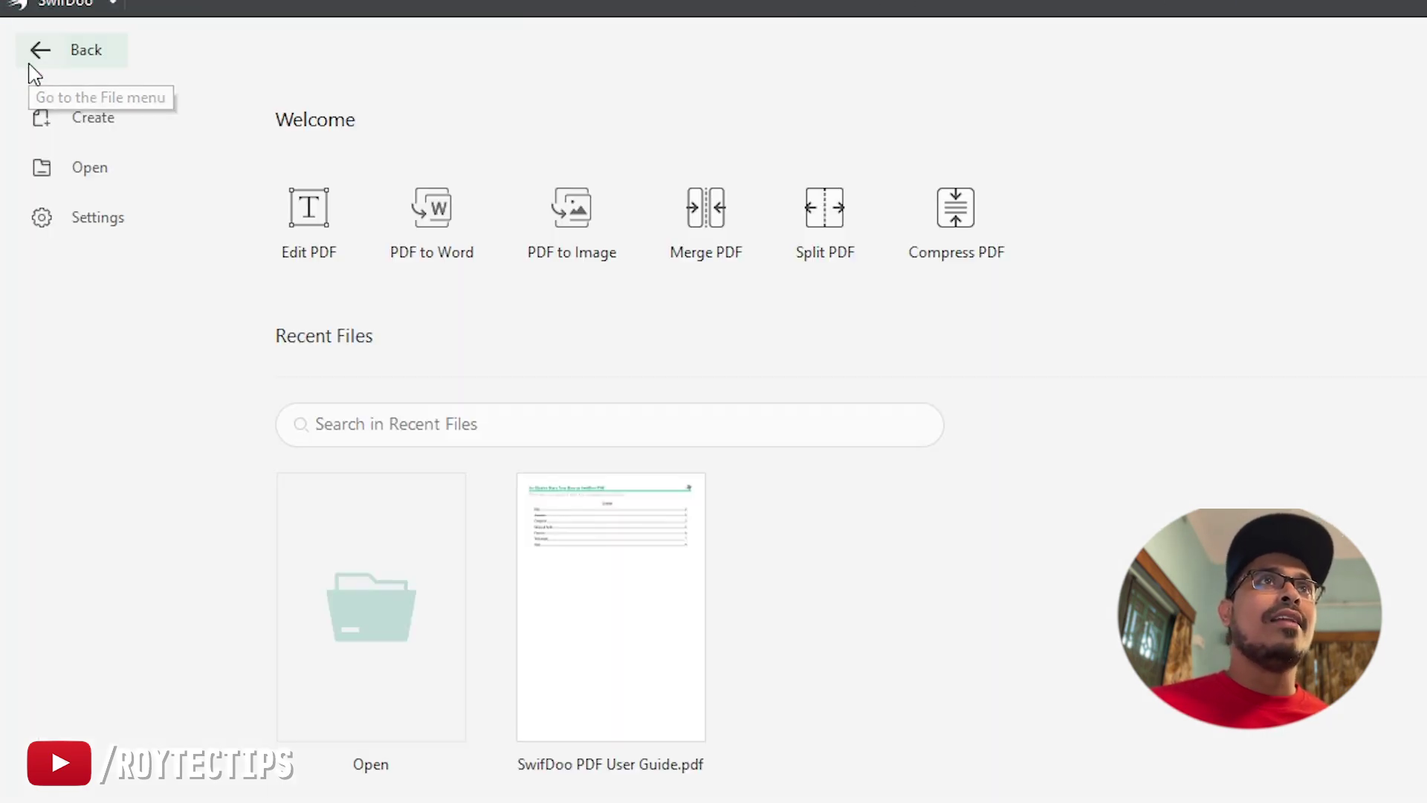
left_click(87, 123)
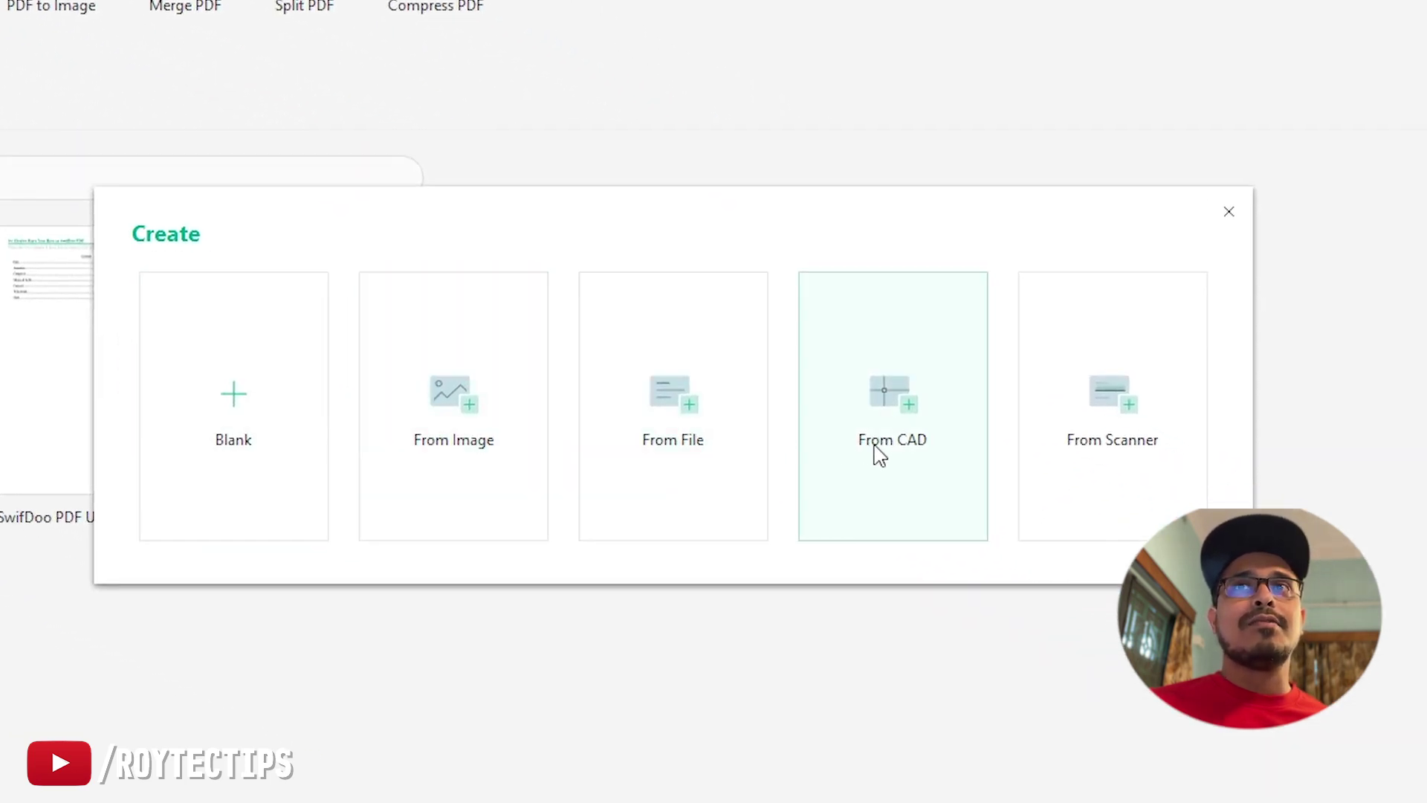
left_click(237, 414)
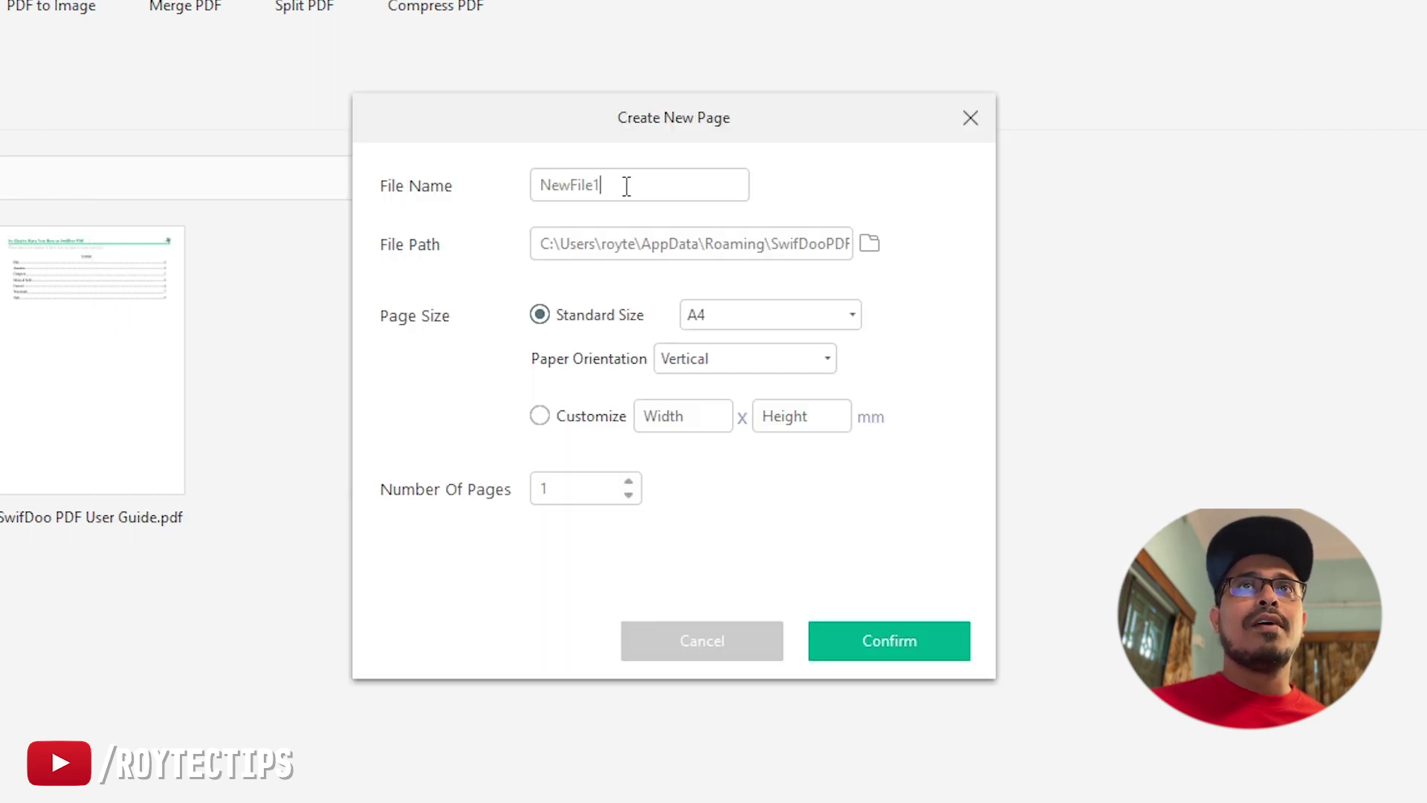
left_click(874, 639)
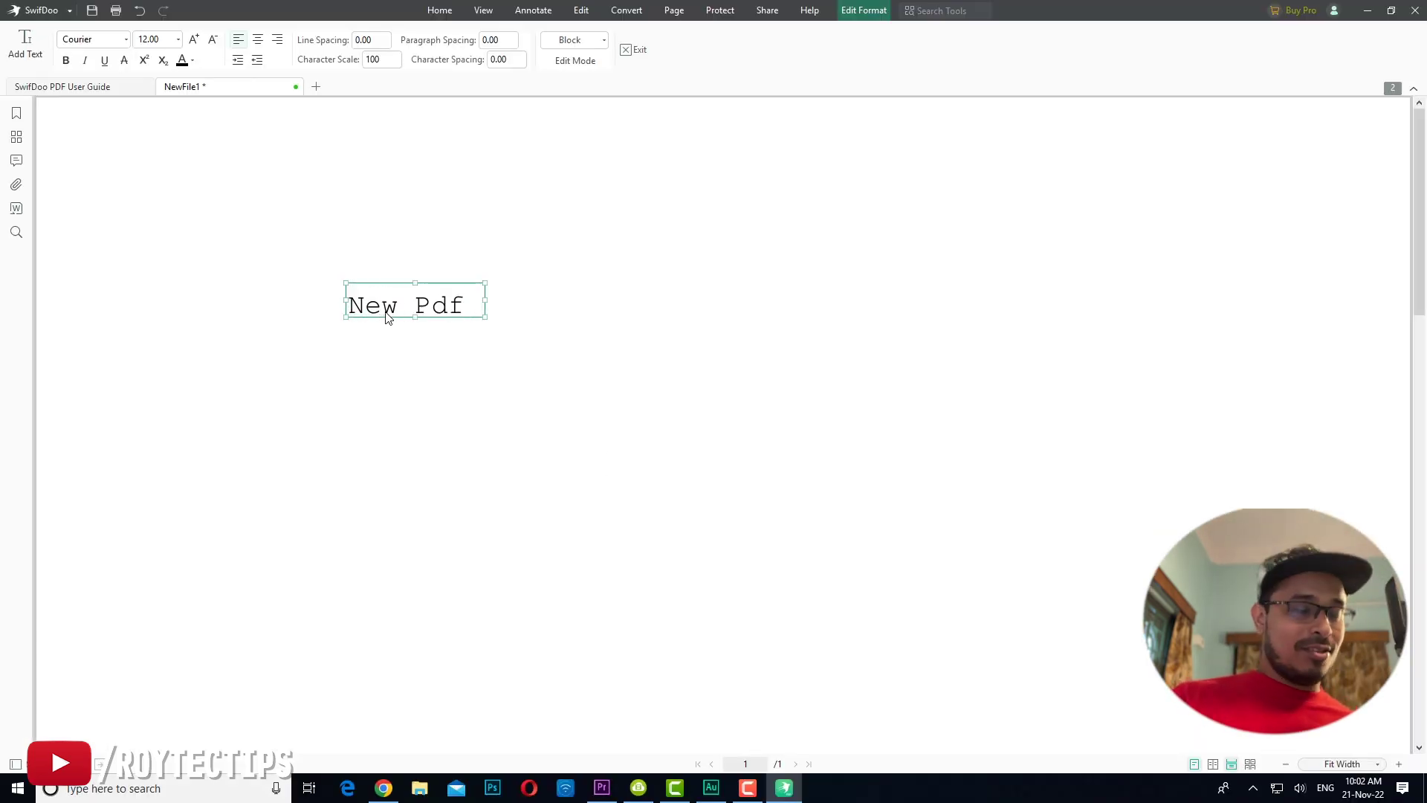
scroll(491, 353, "down", 3)
scroll(493, 358, "up", 3)
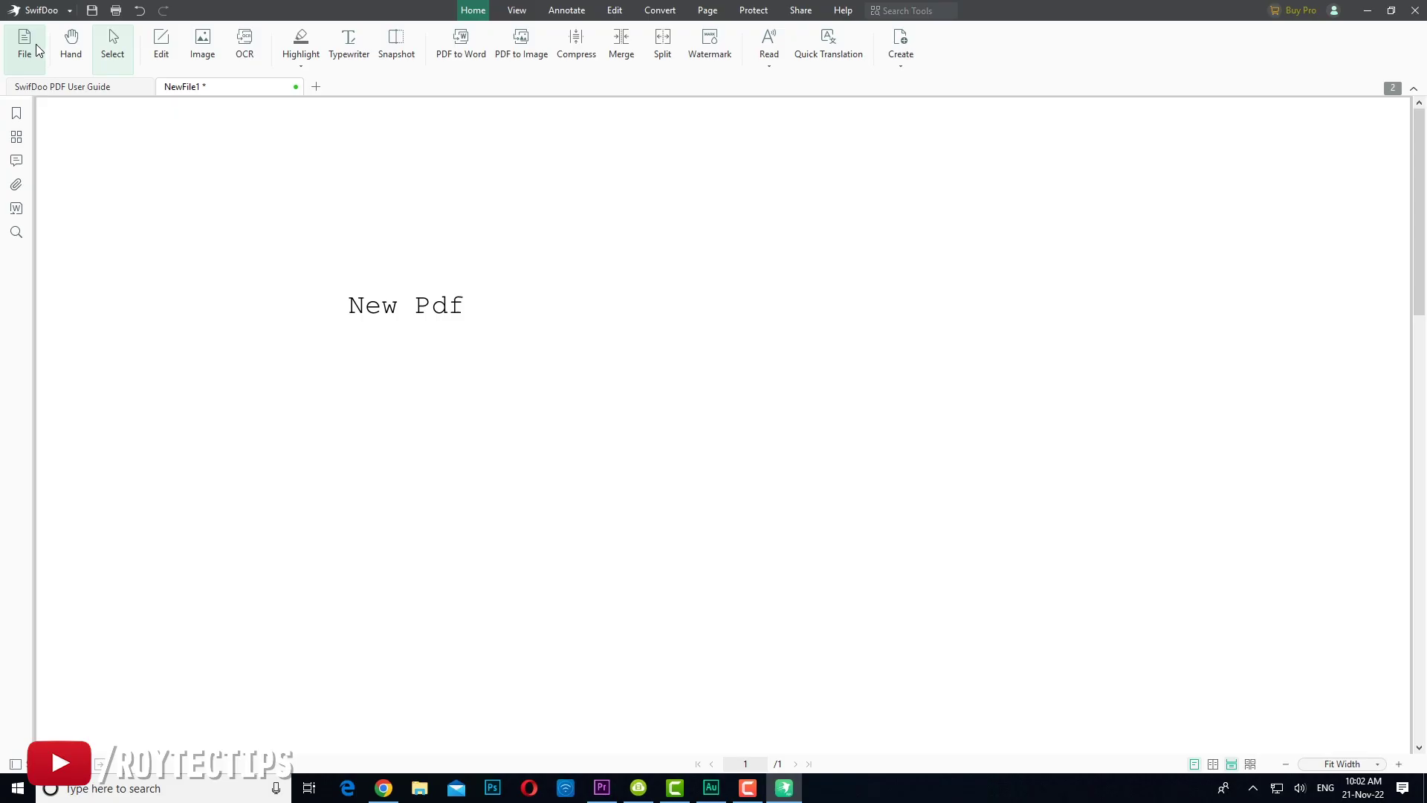
Step: Open Assignment_Affiliates.pdf from the Desktop
left_click(35, 43)
left_click(82, 109)
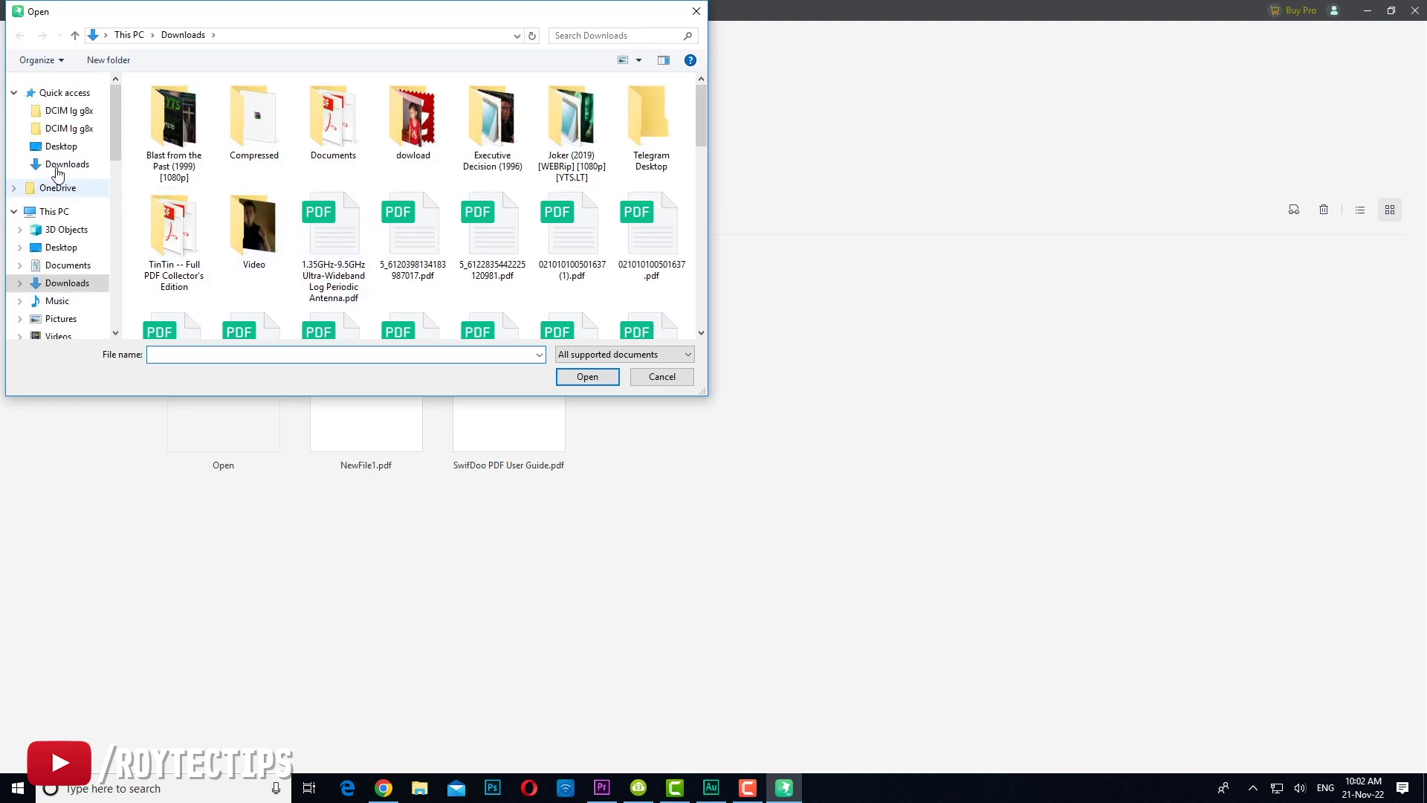
left_click(61, 147)
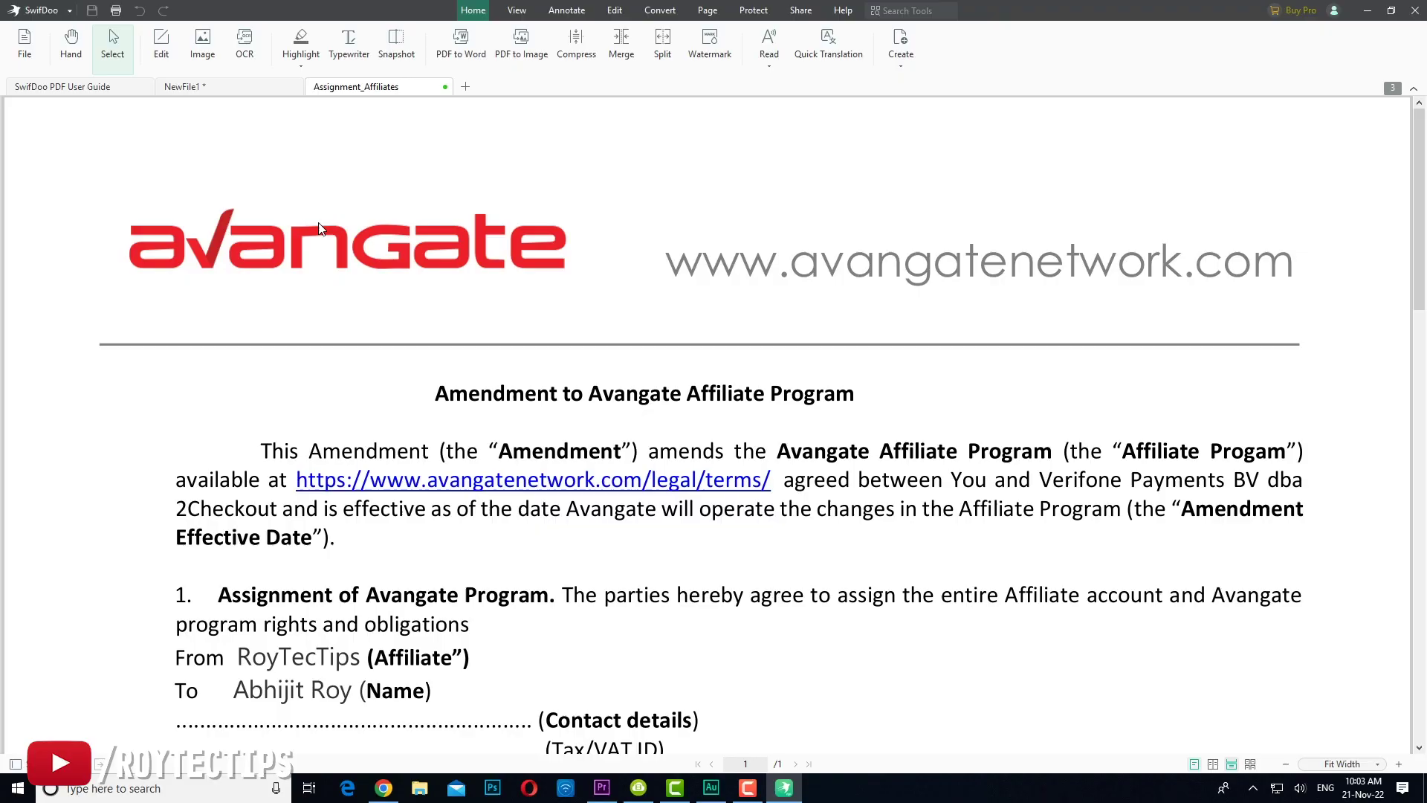
scroll(320, 228, "down", 8)
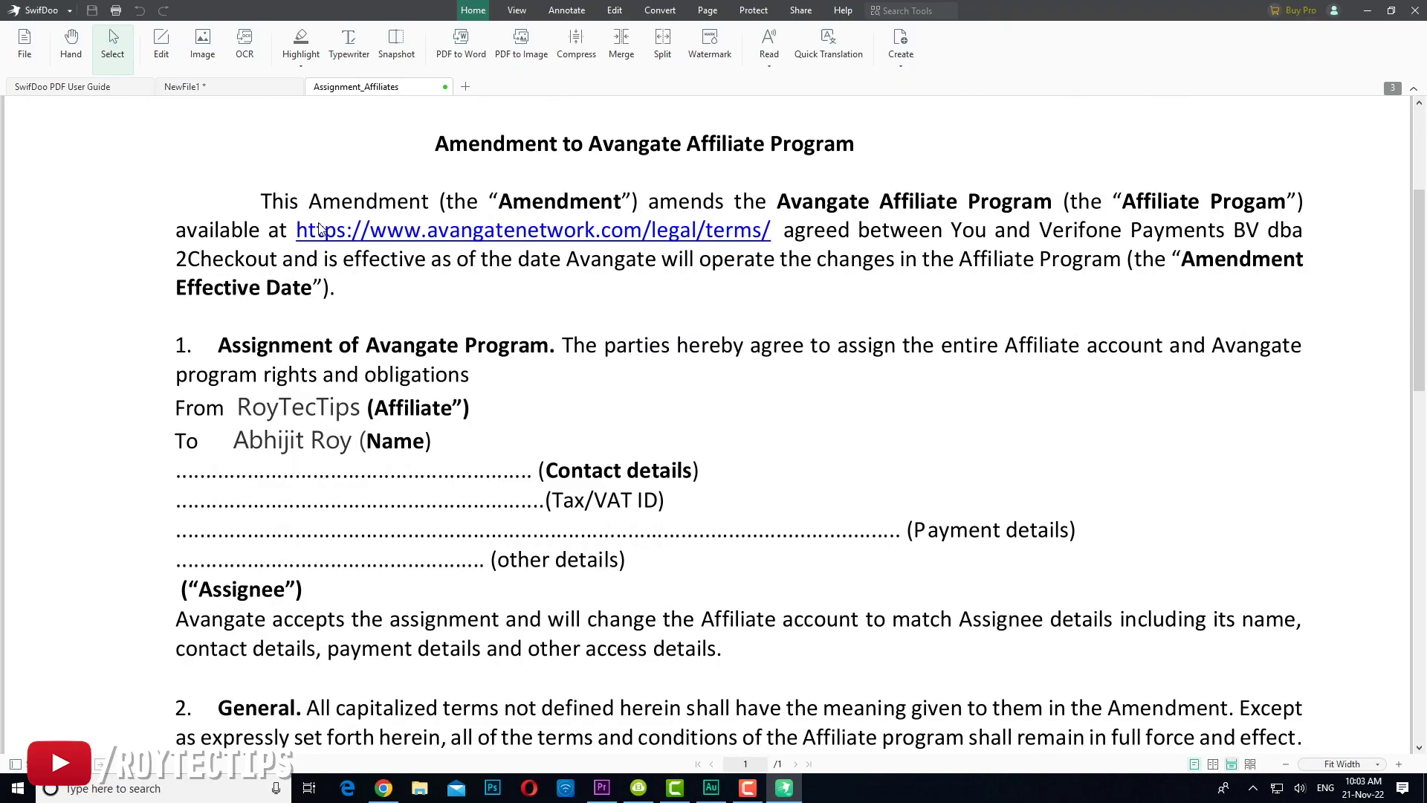
scroll(320, 228, "down", 3)
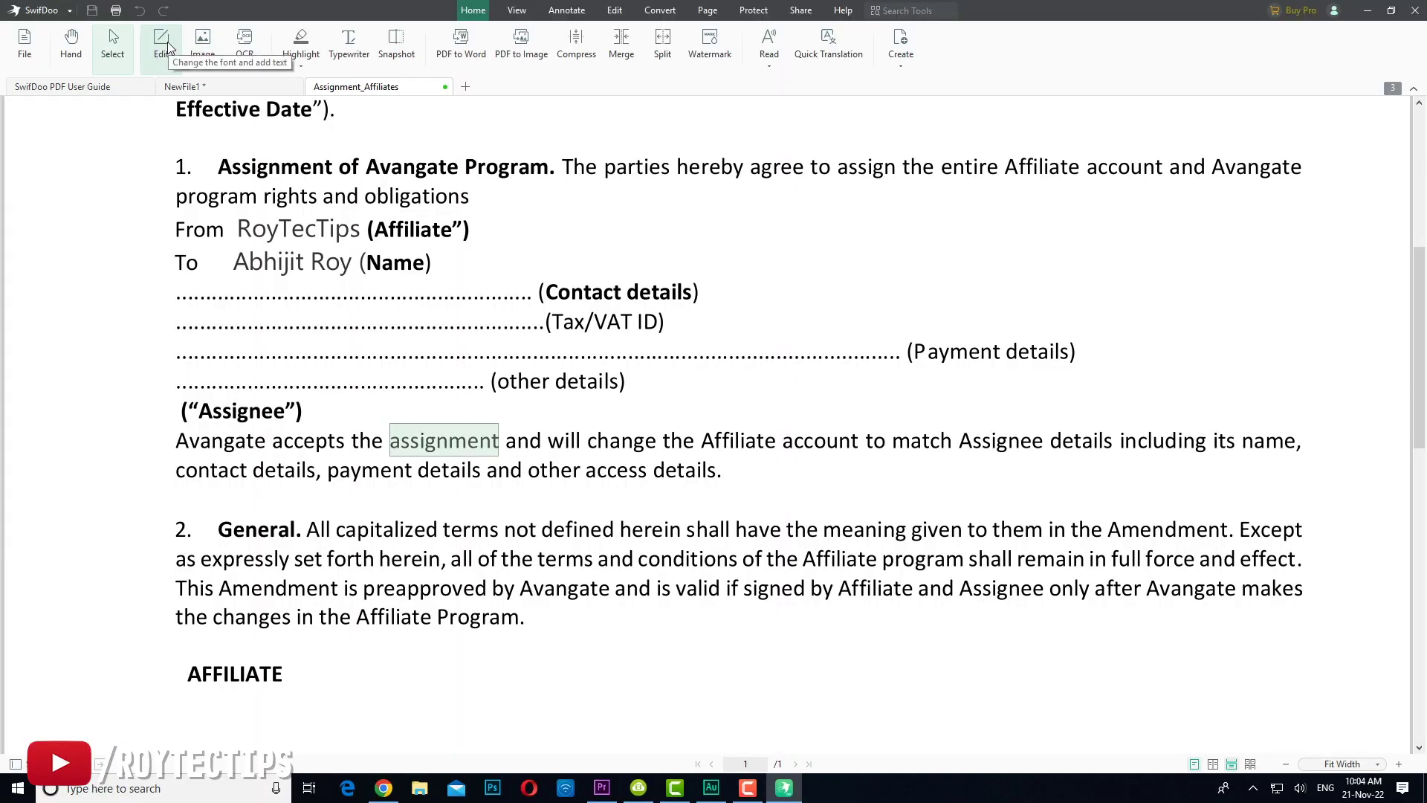
Step: Delete the letter c from RoyTecTips in the affiliate line
left_click_drag(304, 227, 316, 227)
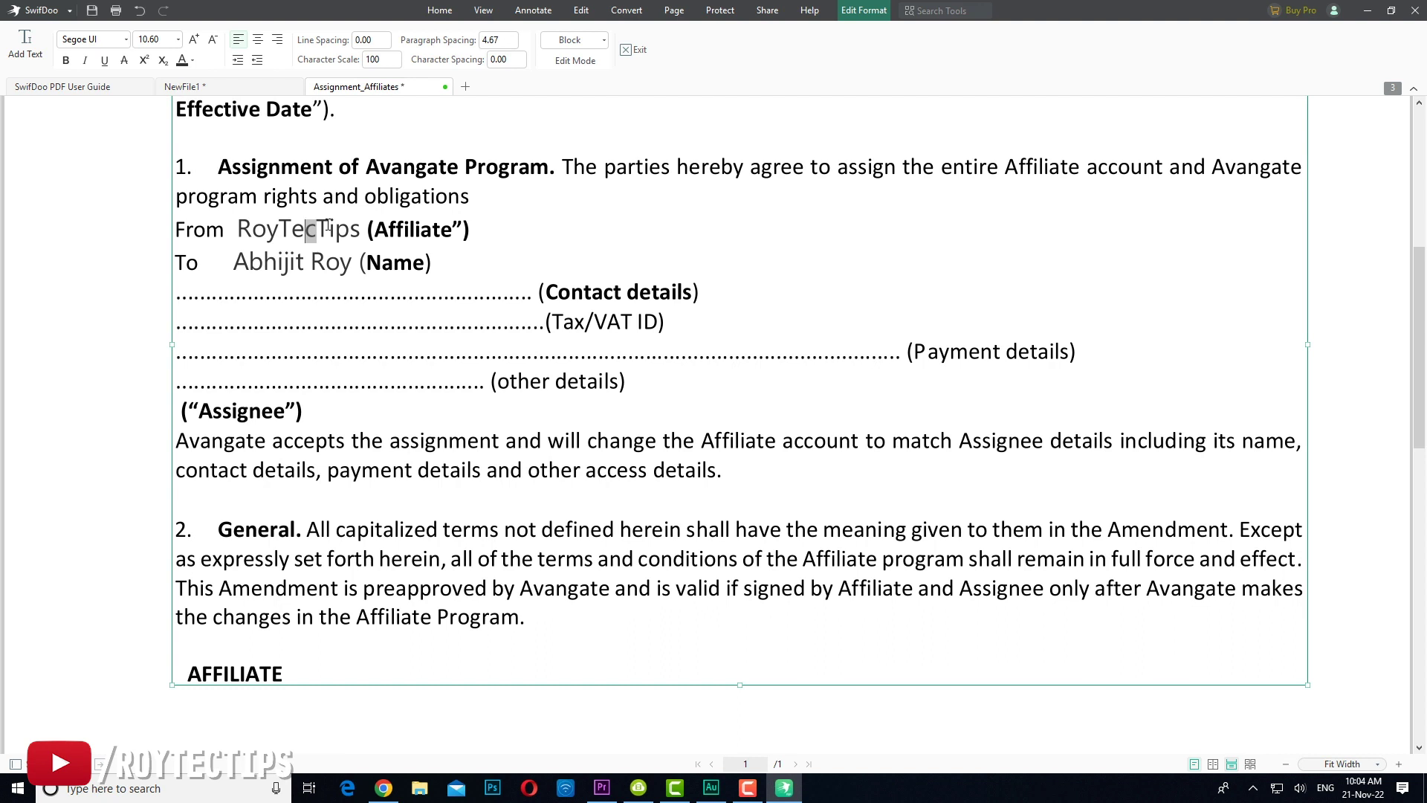
key("BackSpace")
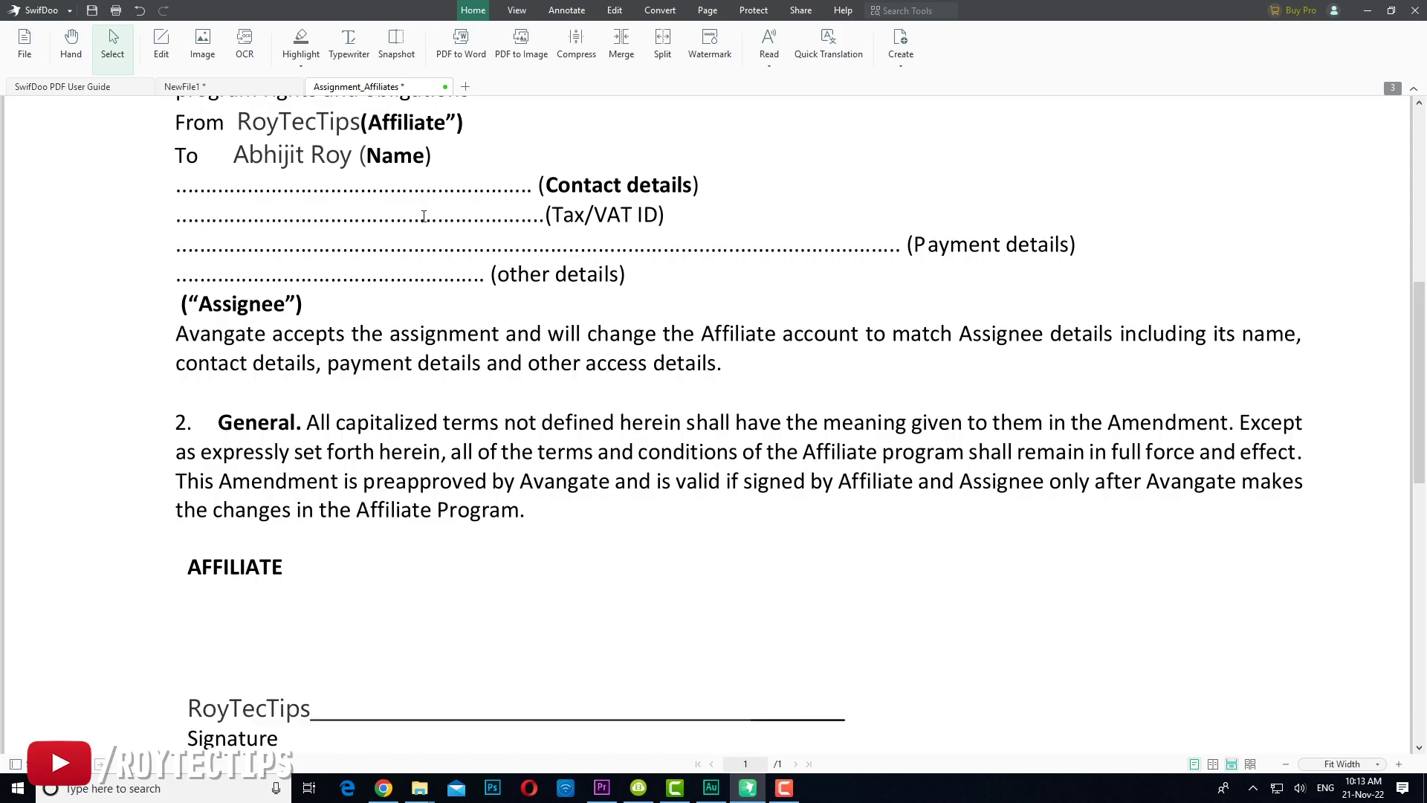
scroll(275, 416, "down", 2)
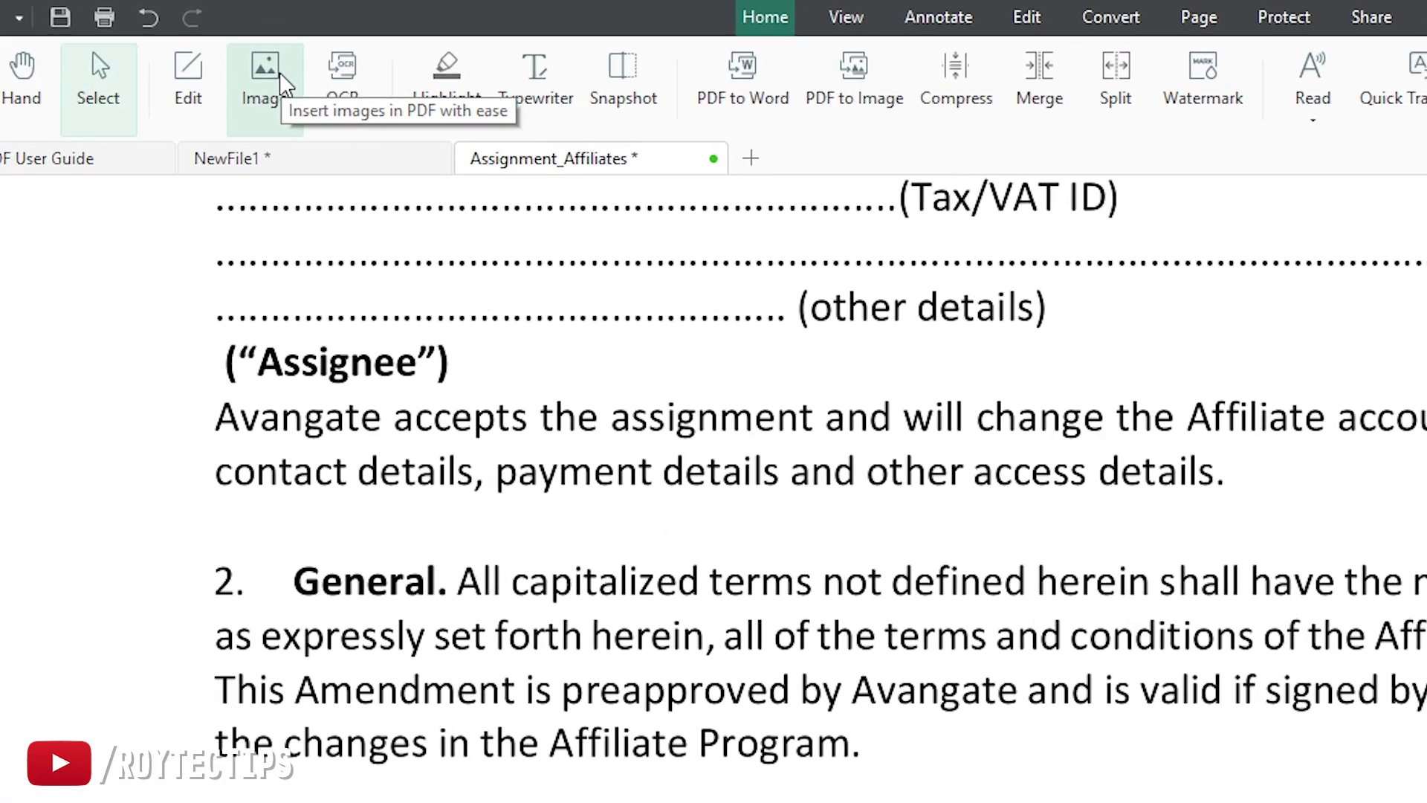
Step: Insert signature.png and shrink it to sit just above the Affiliate signature line
left_click(267, 74)
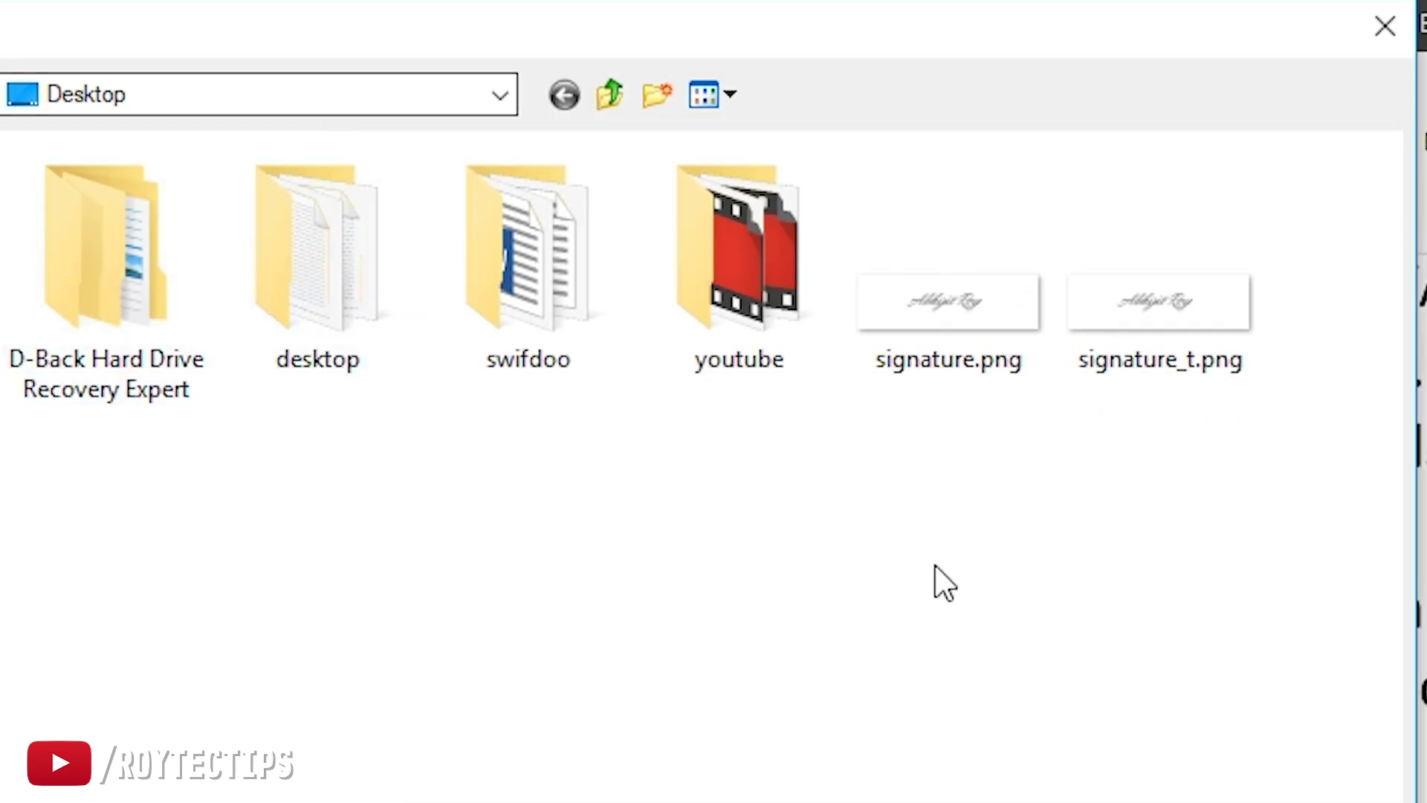
left_click(1024, 323)
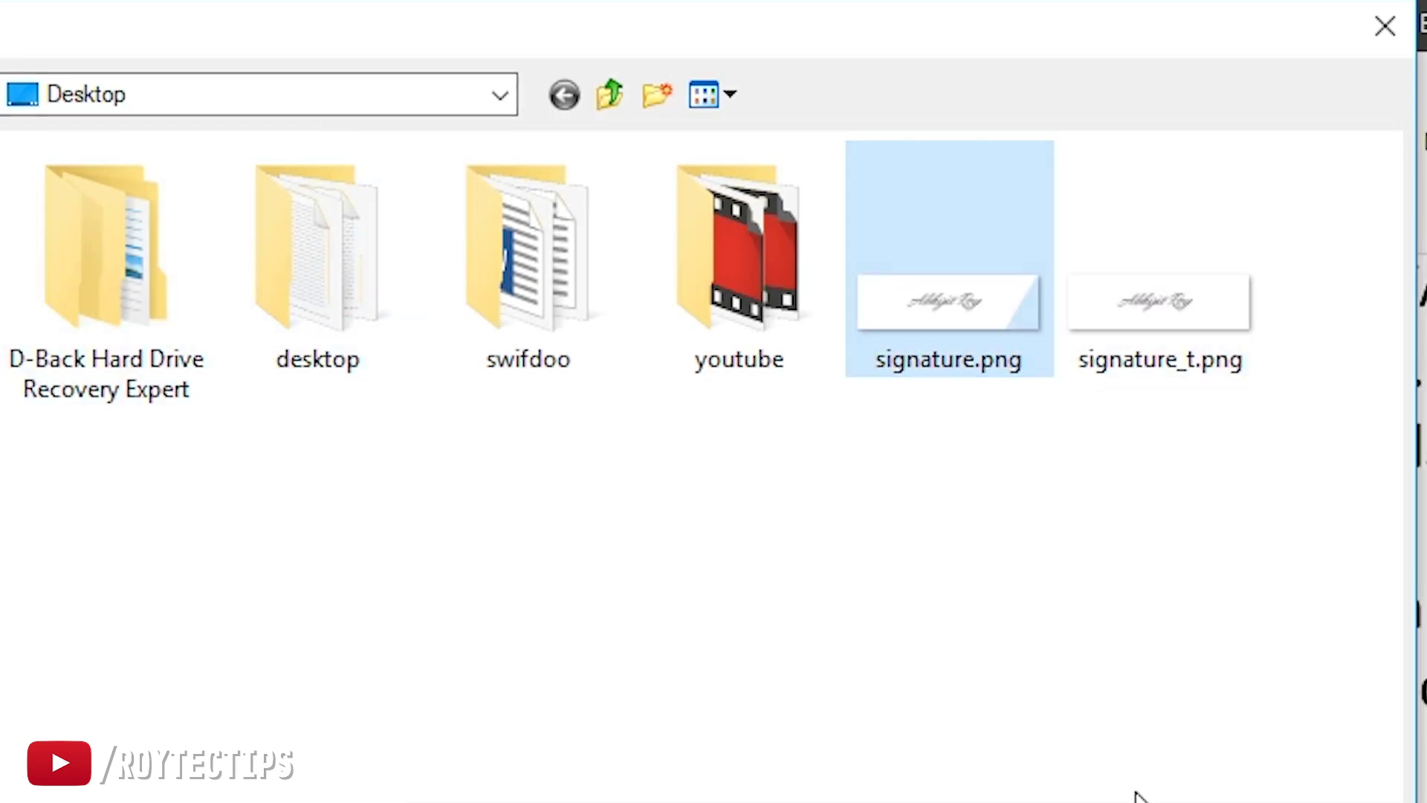
left_click(1160, 788)
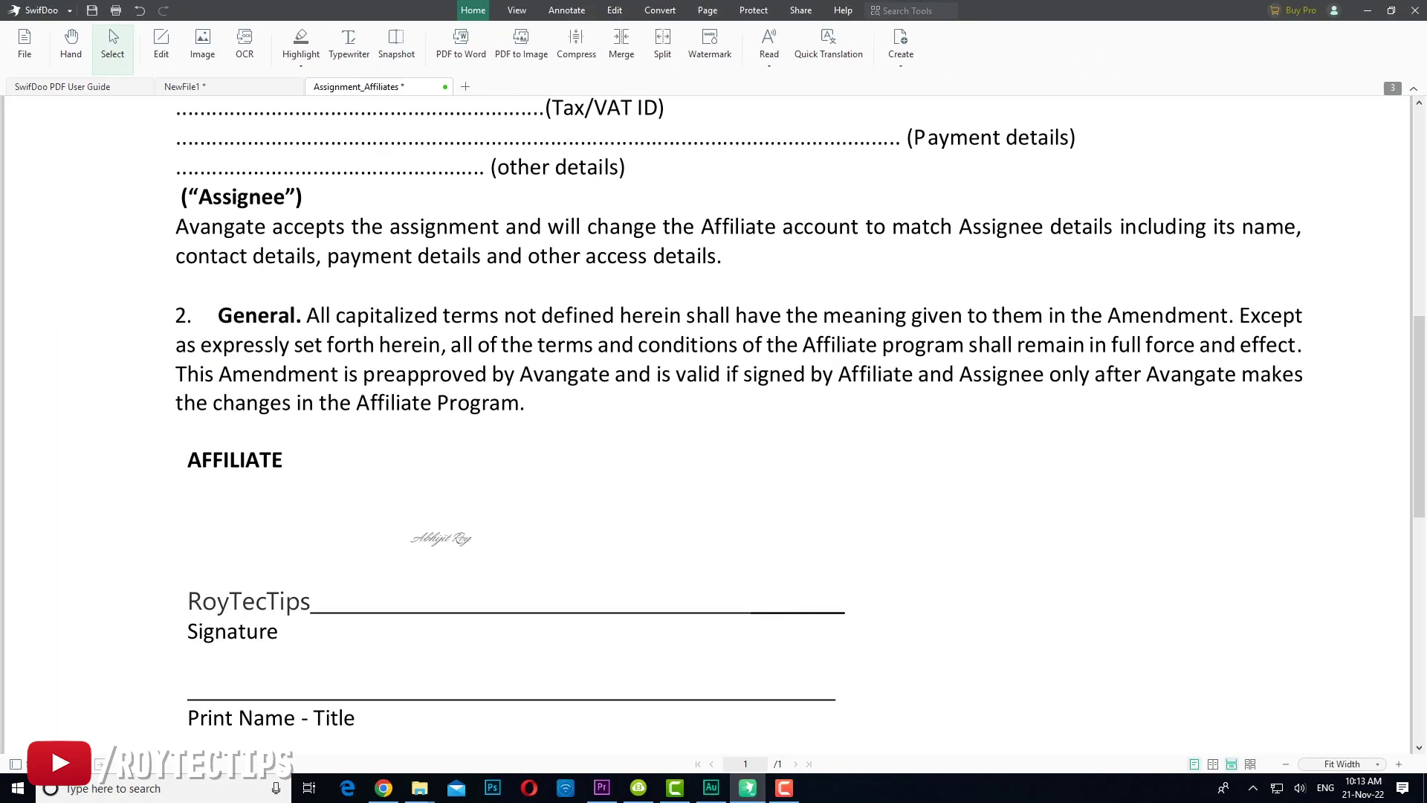
left_click(357, 490)
mouse_move(621, 615)
left_mouse_down()
mouse_move(573, 510)
mouse_move(966, 523)
left_mouse_up()
left_click(777, 567)
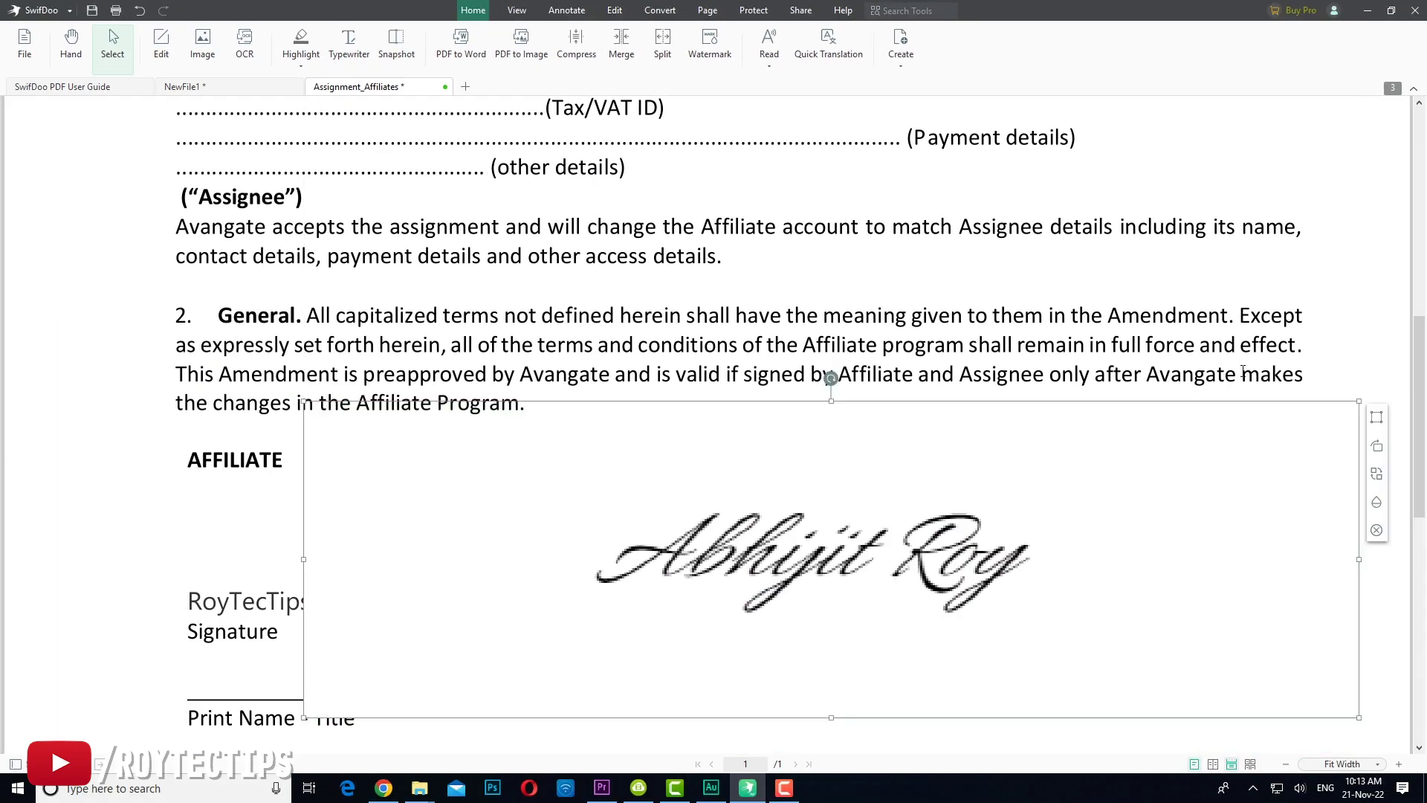
mouse_move(1358, 402)
left_mouse_down()
mouse_move(1200, 420)
mouse_move(1051, 520)
mouse_move(765, 583)
mouse_move(657, 625)
mouse_move(678, 488)
left_mouse_up()
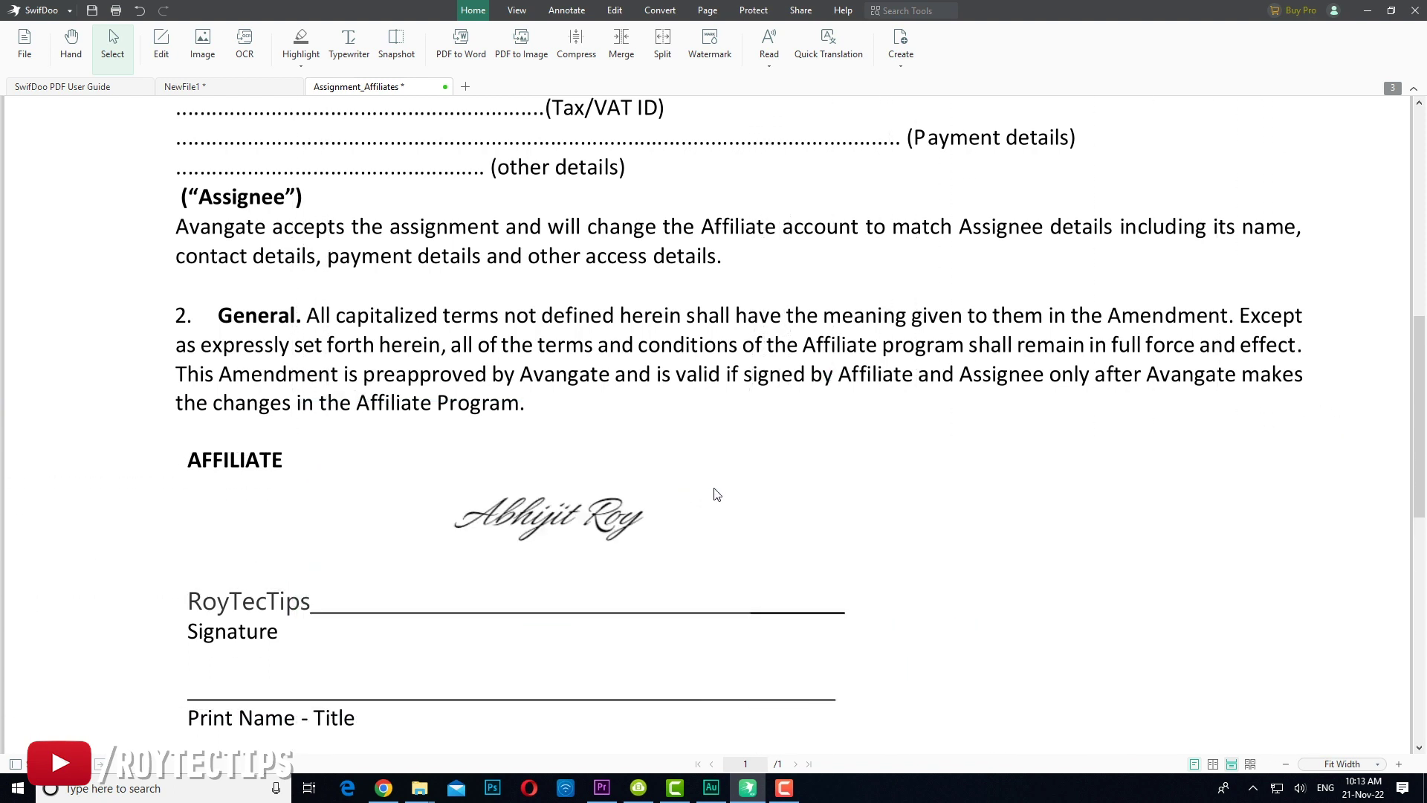
left_click(664, 493)
left_click_drag(787, 449, 673, 485)
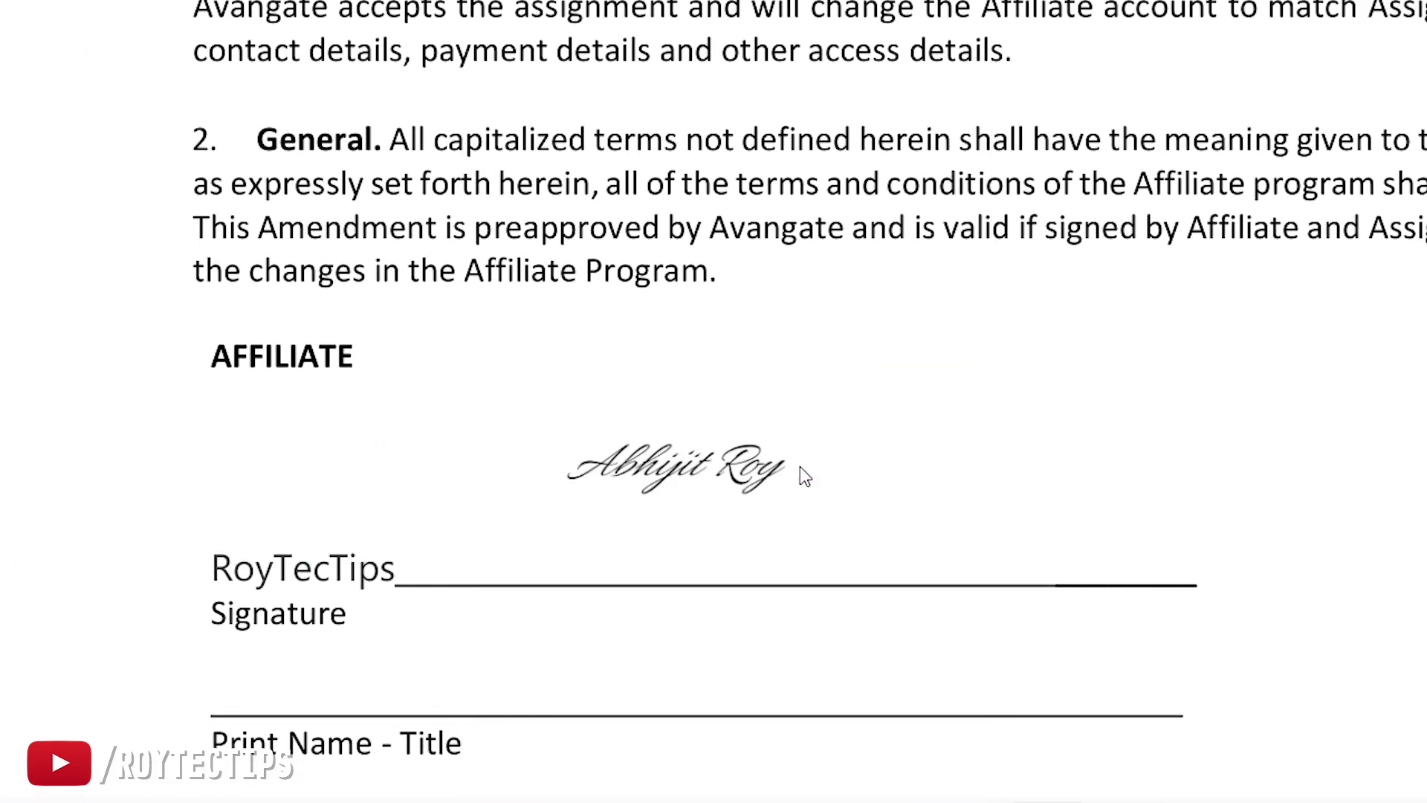
Step: Set the signature to full opacity, test rotation so it ends upright, and minimize SwifDoo
left_click(799, 466)
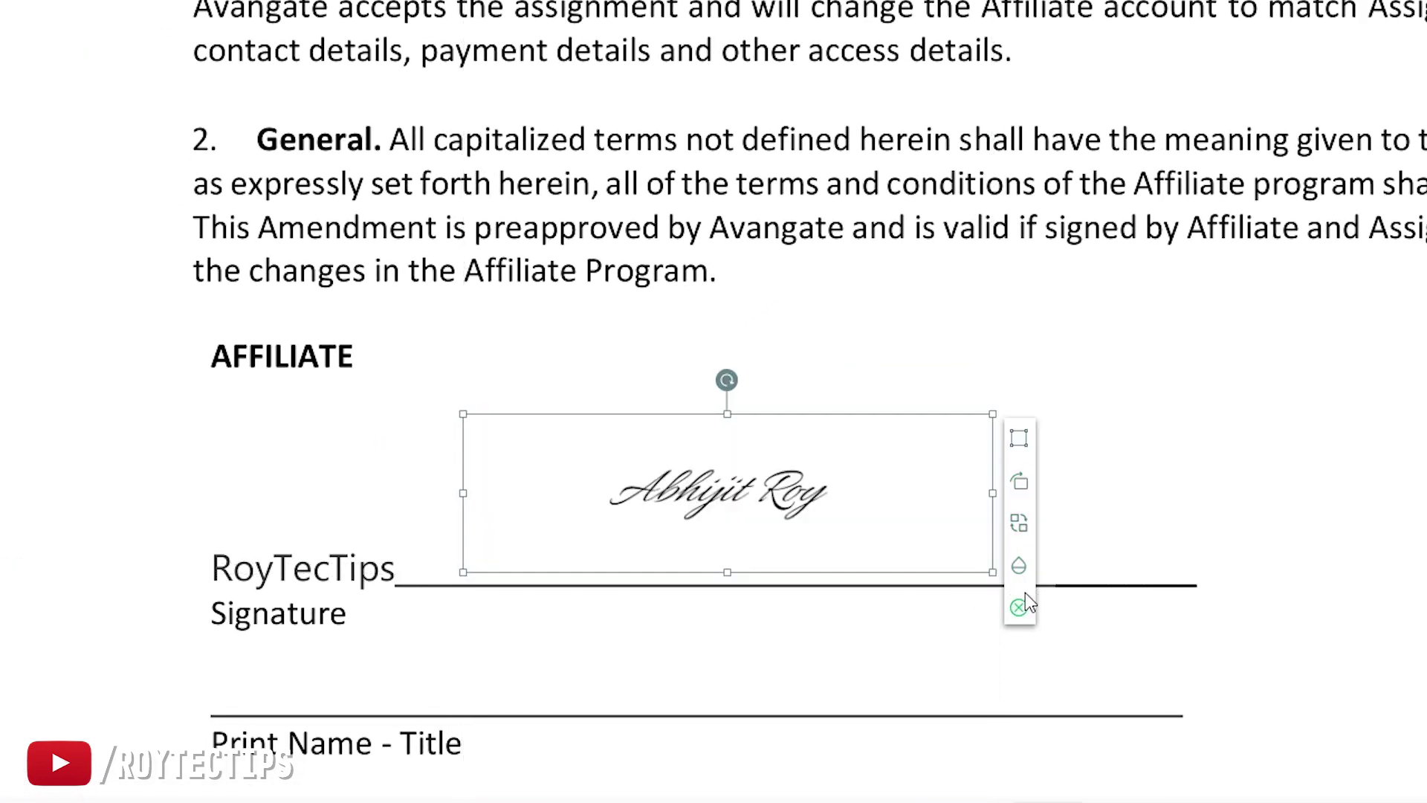
left_click(1019, 566)
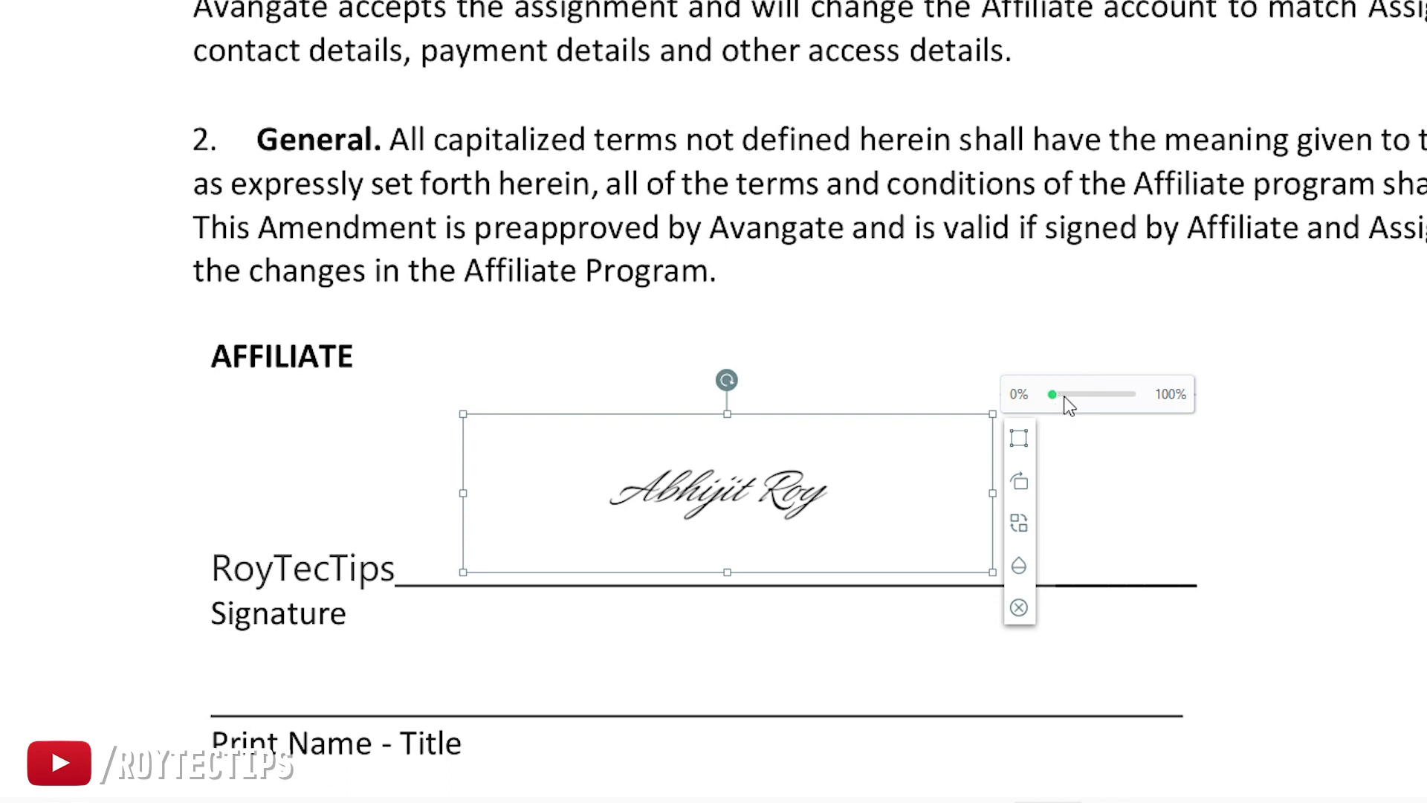
left_click_drag(1053, 401, 1131, 394)
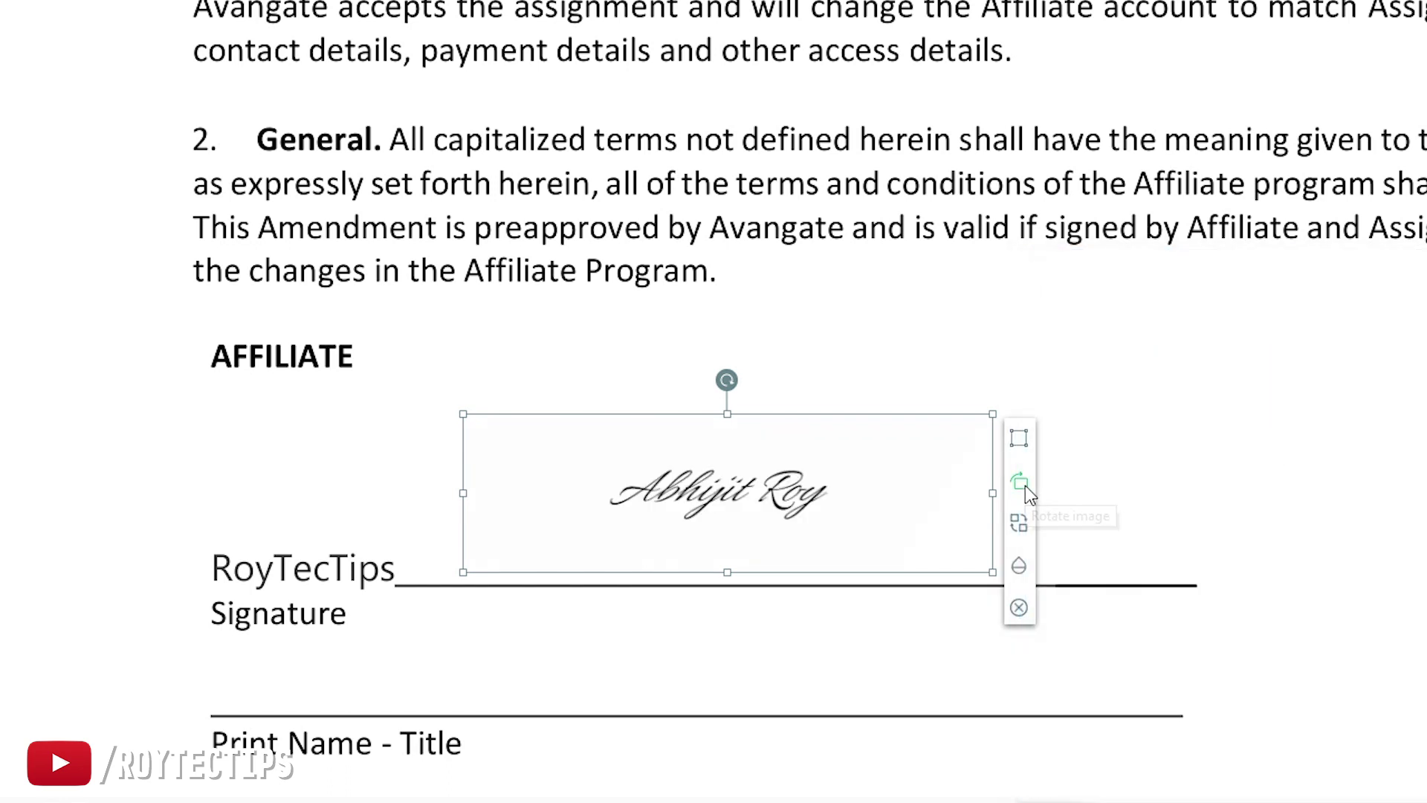
left_click(1024, 485)
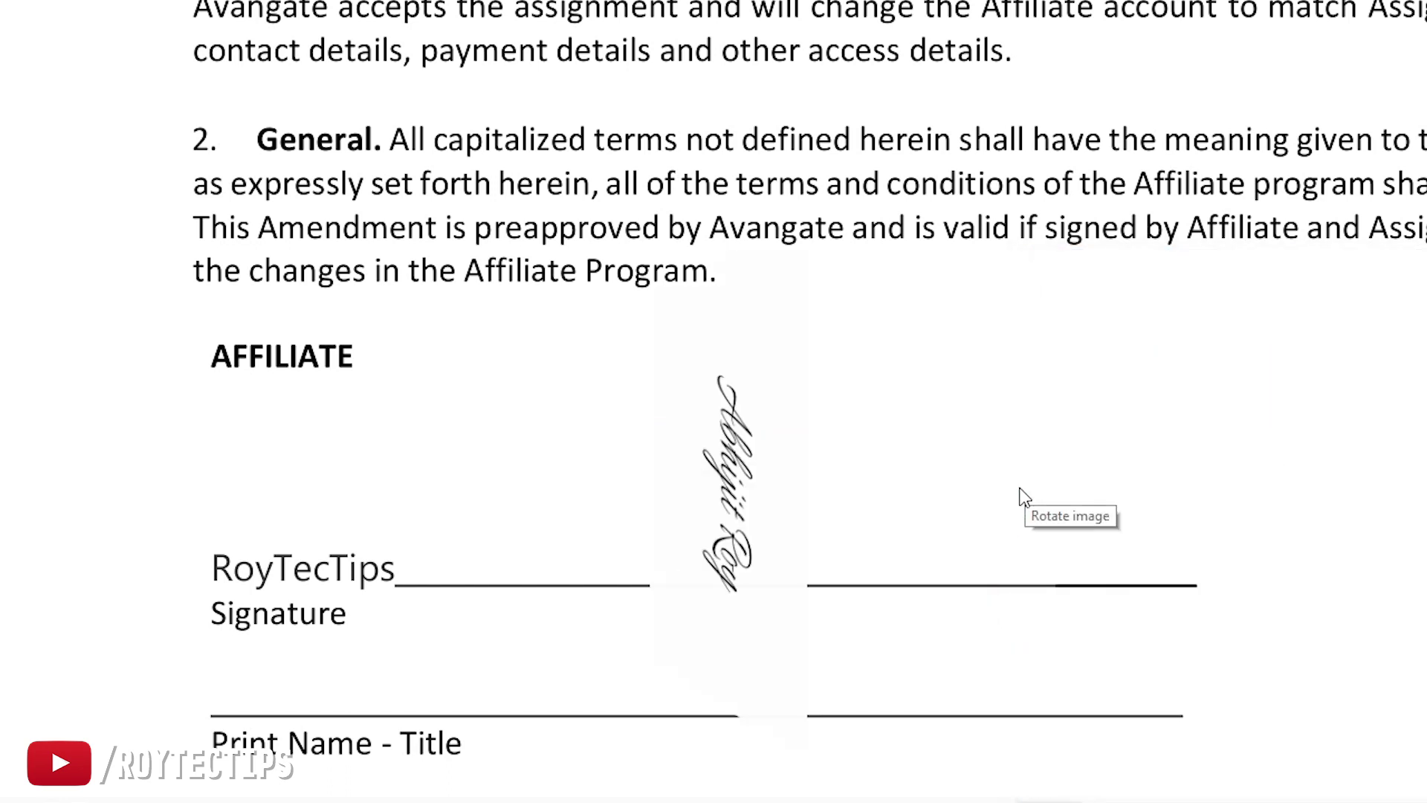
left_click(1024, 485)
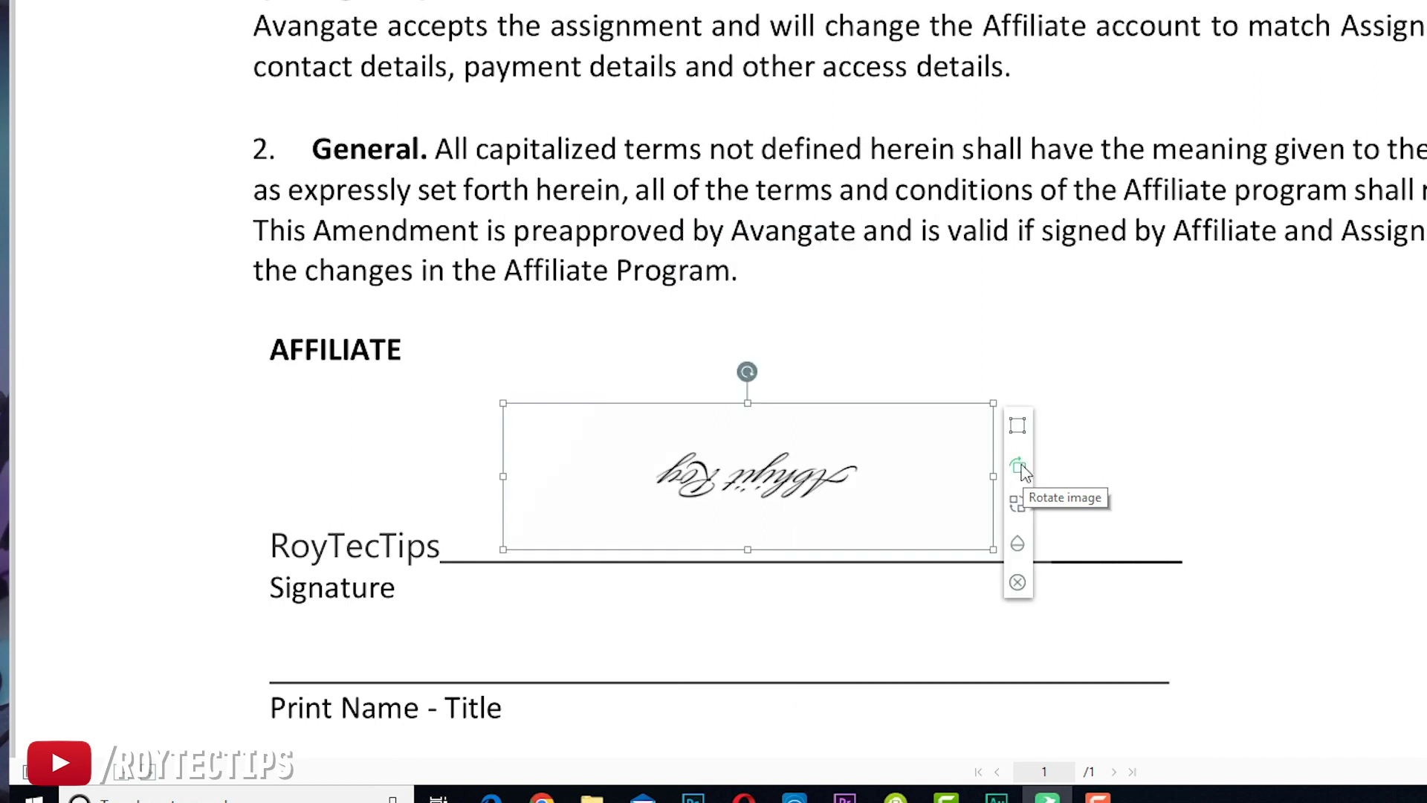
left_click(1024, 472)
left_click(1024, 471)
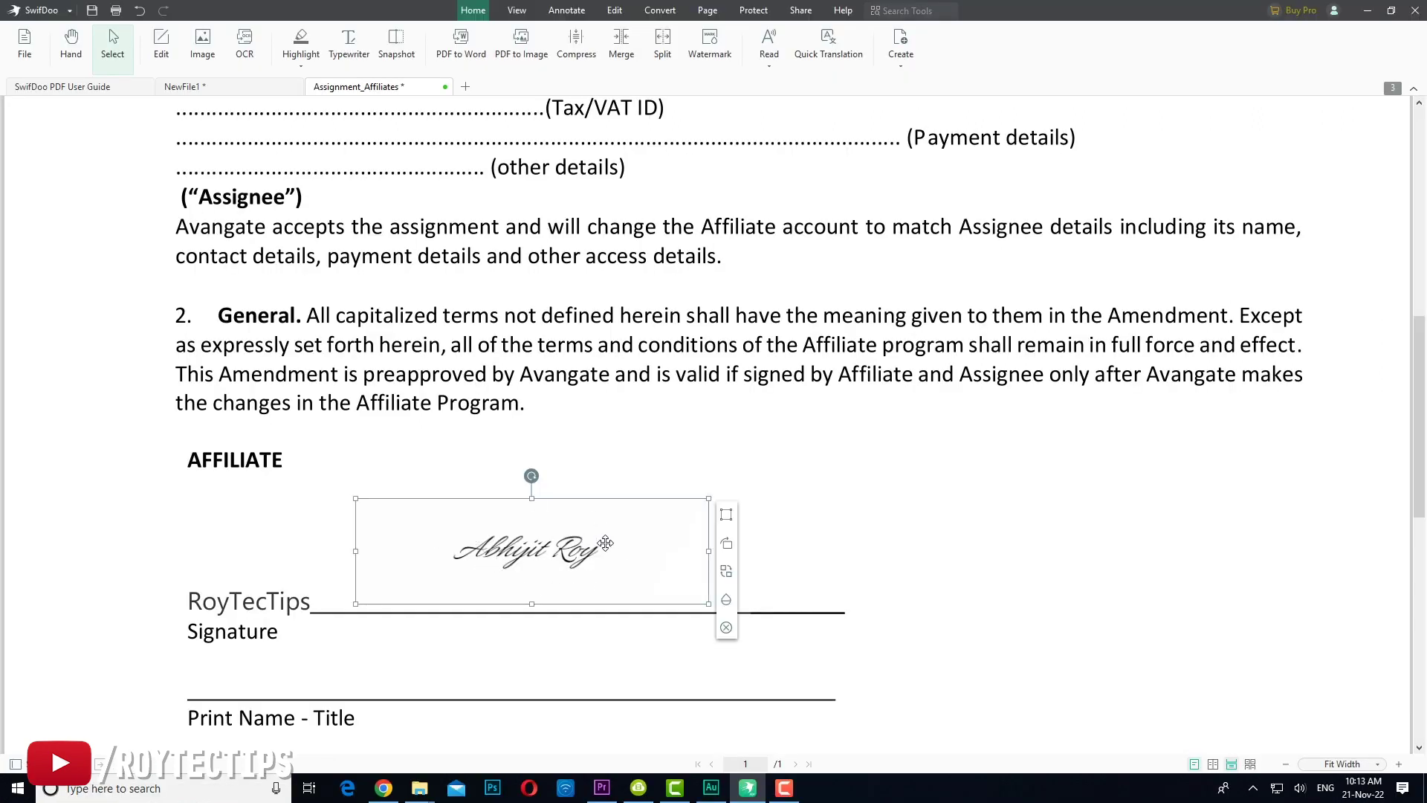
left_click(1363, 14)
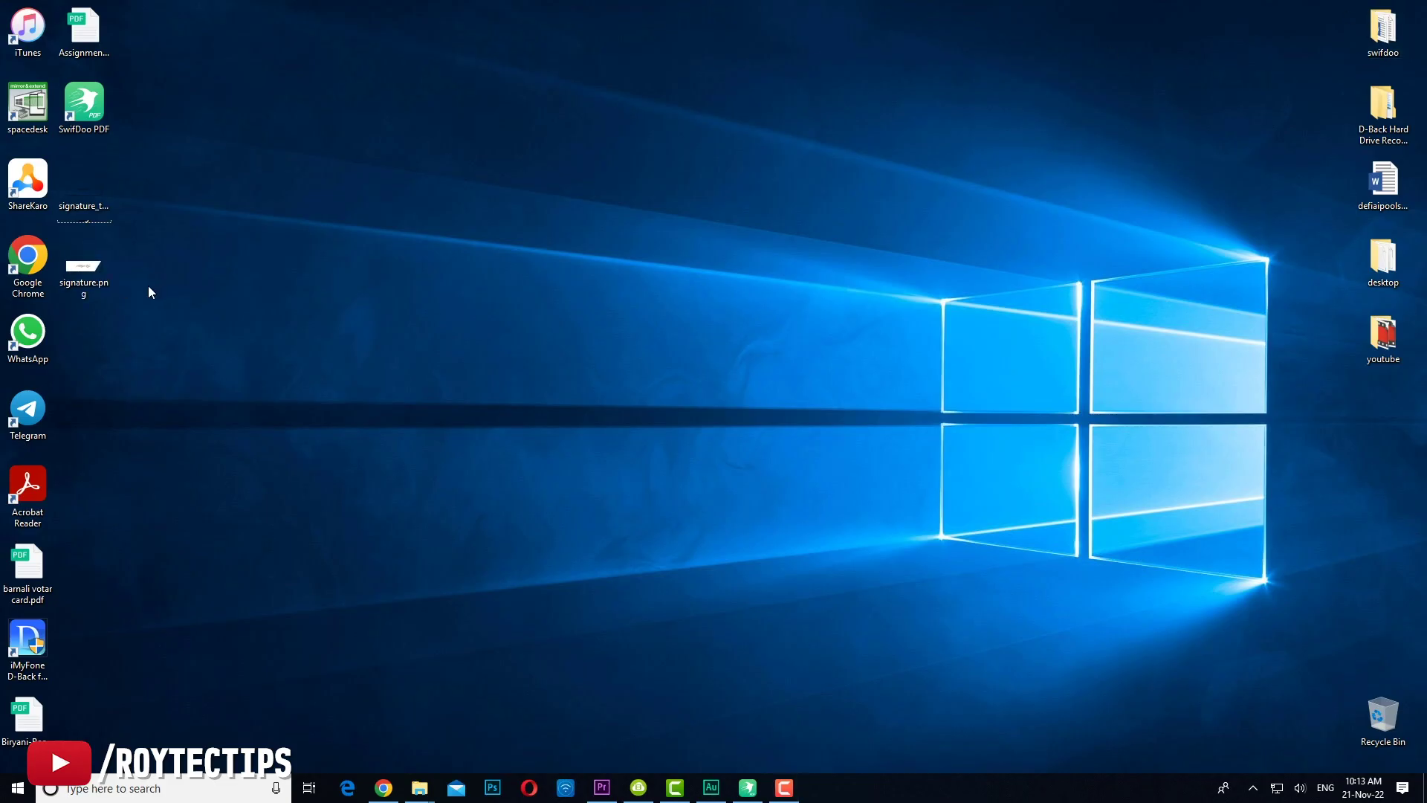
Step: Open signature.png in Paint and crop it tightly around the signature to 225 × 68 px
right_click(70, 275)
left_click(93, 268)
right_click(93, 268)
mouse_move(194, 525)
left_click(447, 553)
left_click(210, 170)
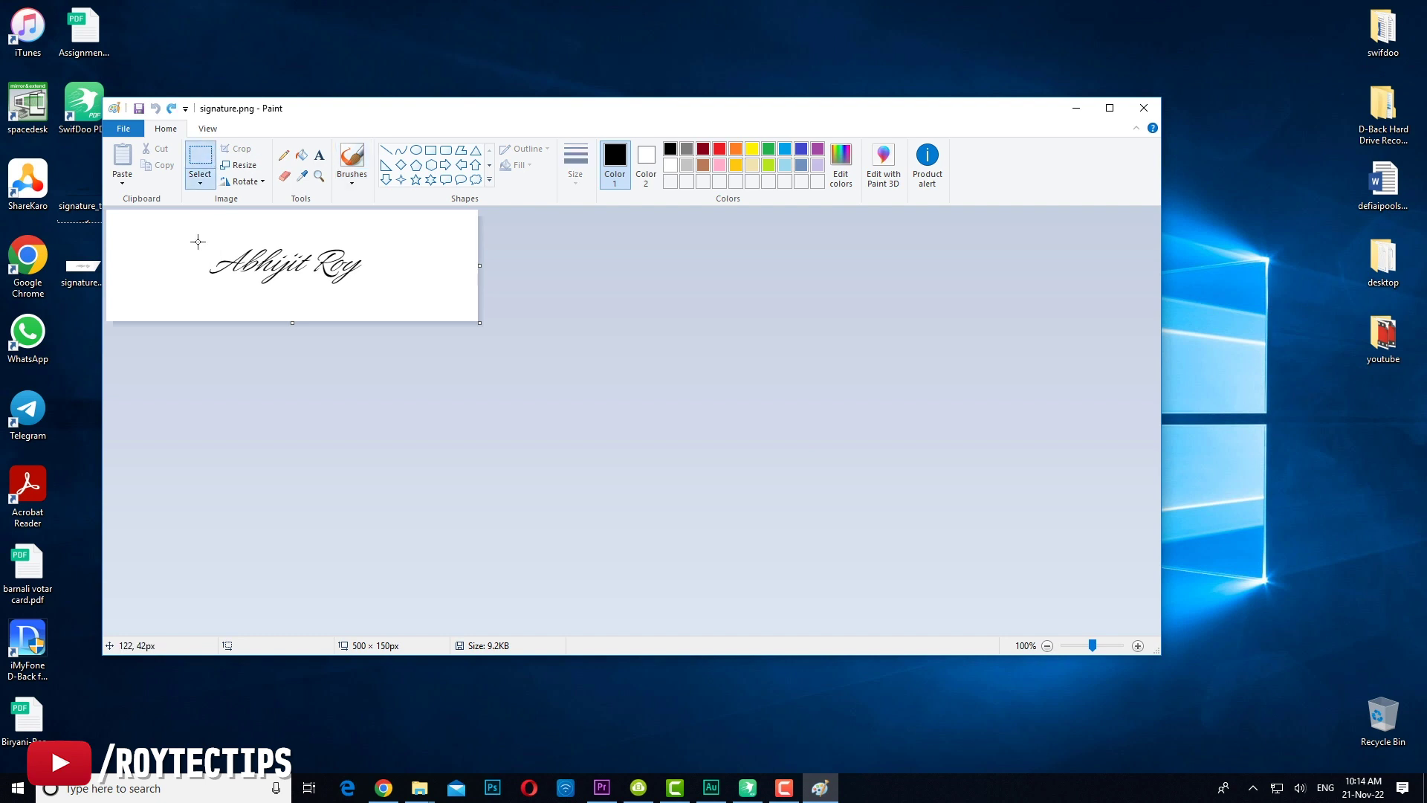
left_click_drag(368, 287, 368, 288)
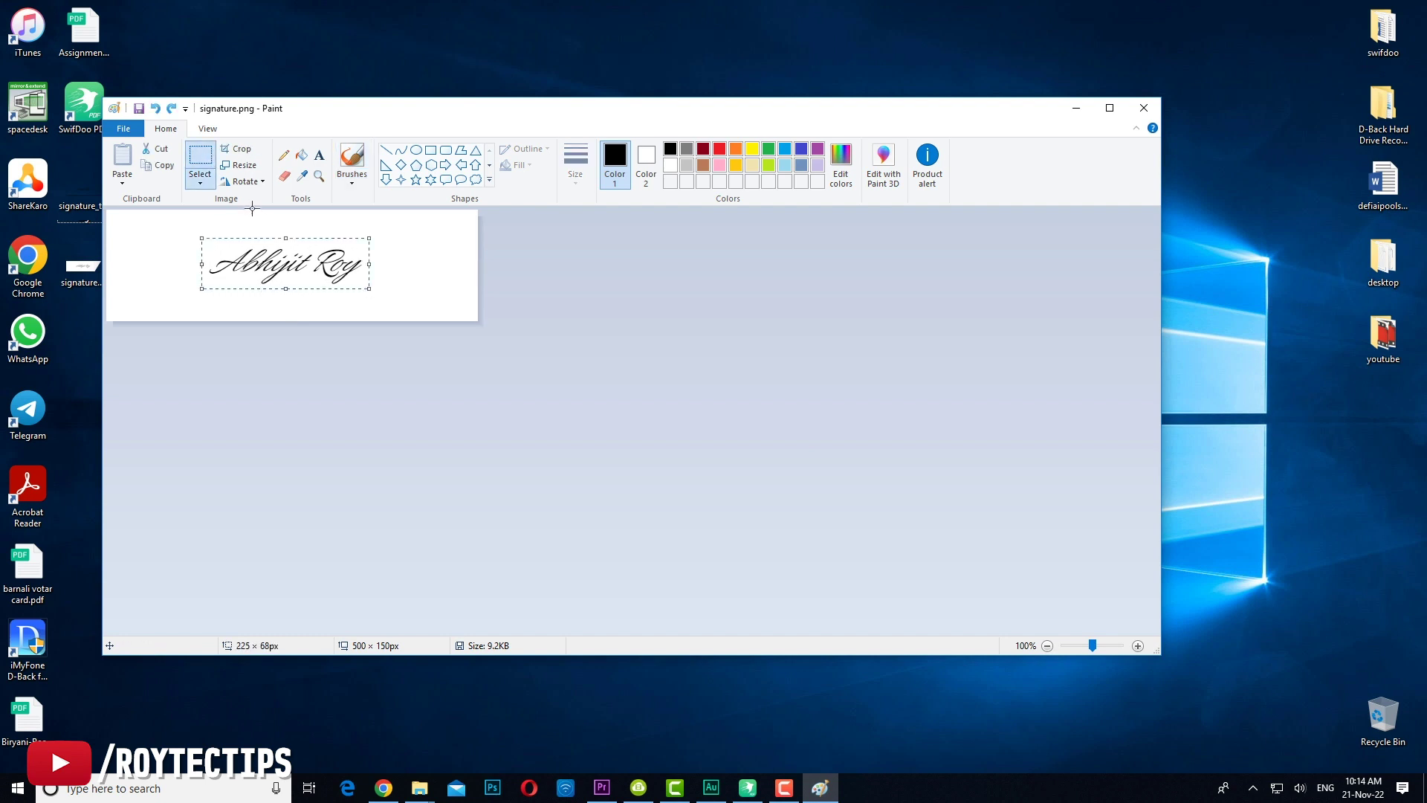
left_click(237, 149)
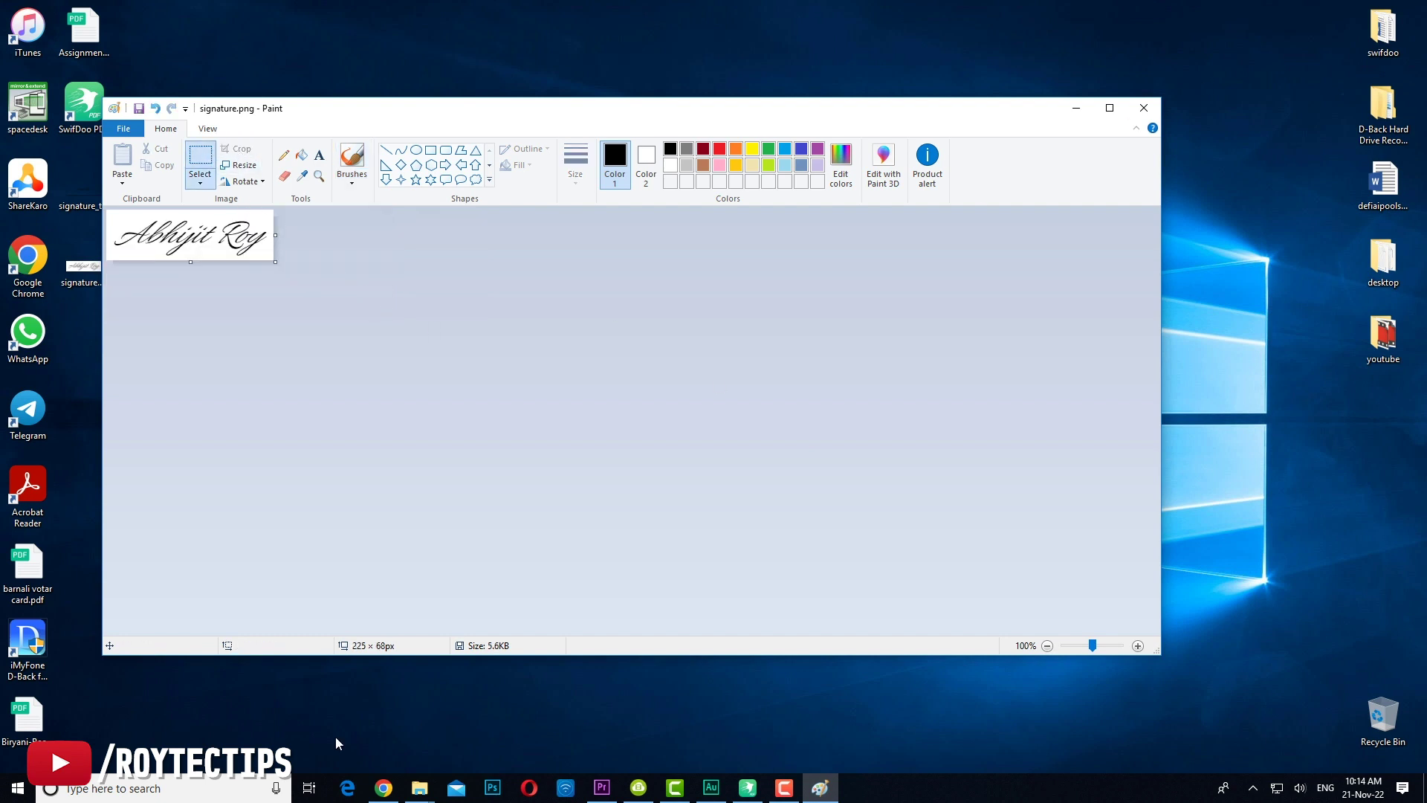
left_click(748, 787)
Step: Delete the old signature and insert the cropped signature.png onto the page
key("Delete")
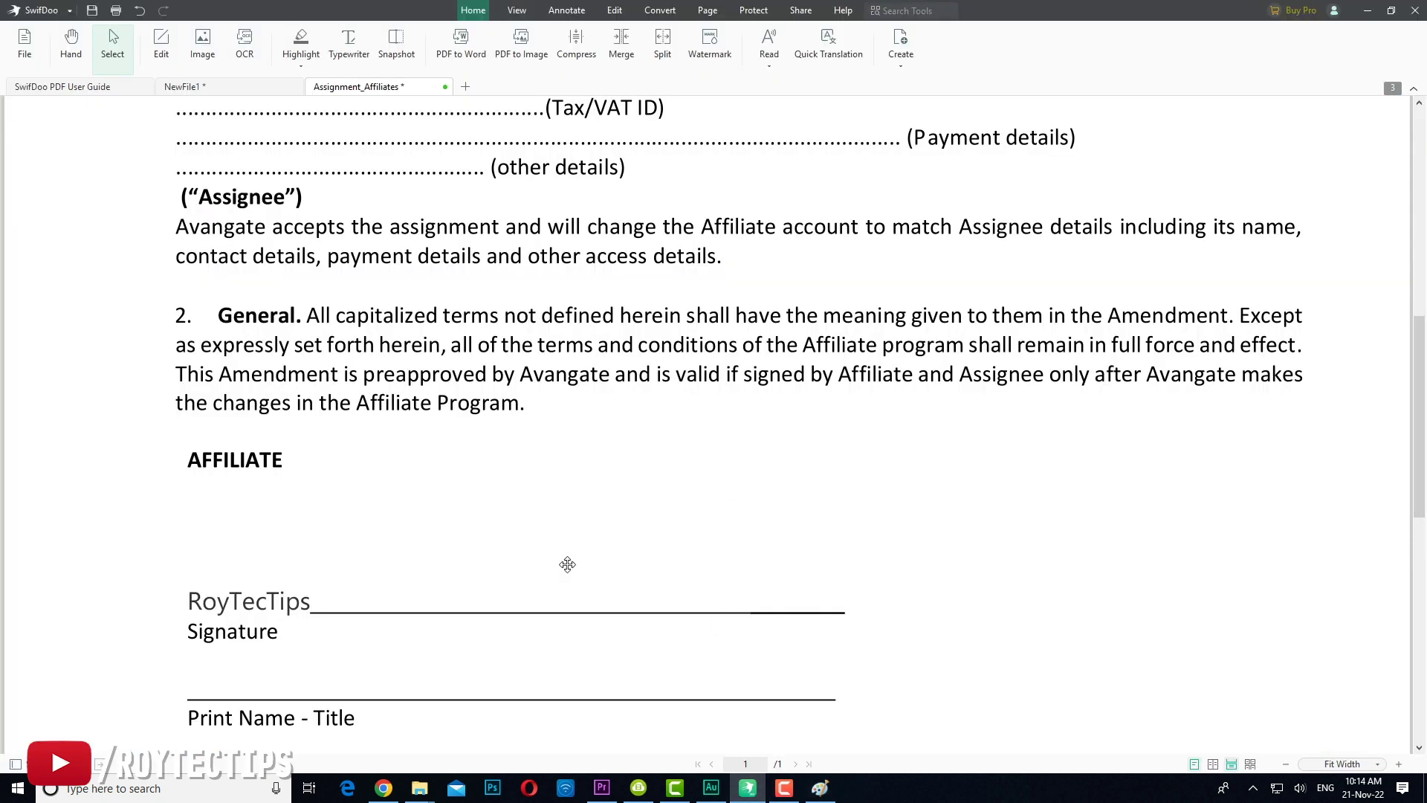
left_click(202, 43)
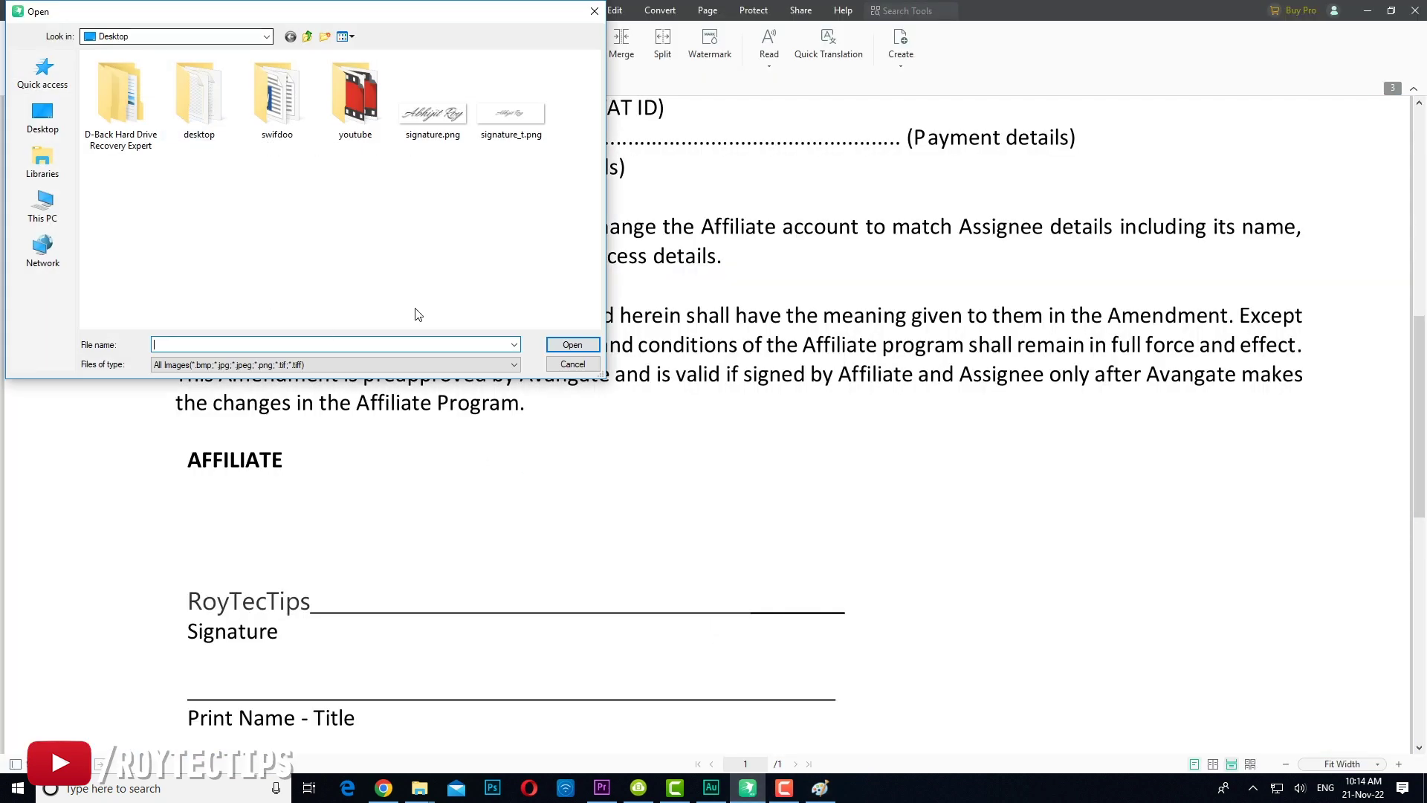
double_click(446, 123)
left_click(427, 541)
left_click_drag(622, 551, 624, 553)
left_click_drag(891, 625, 660, 614)
left_click_drag(571, 562, 588, 554)
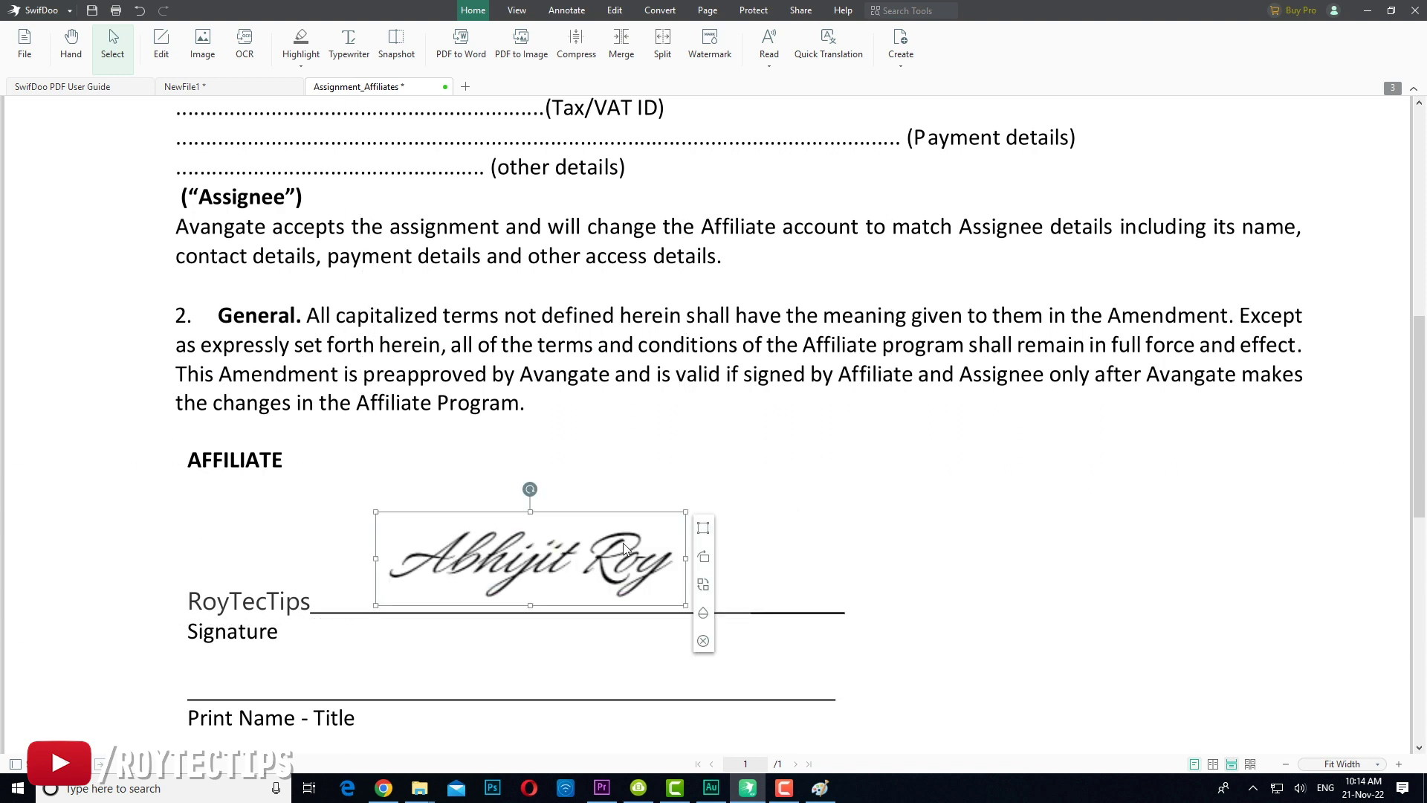
scroll(632, 571, "up", 1)
Step: Shrink the new signature and move it onto the signature line
left_click(632, 571)
scroll(631, 570, "down", 3)
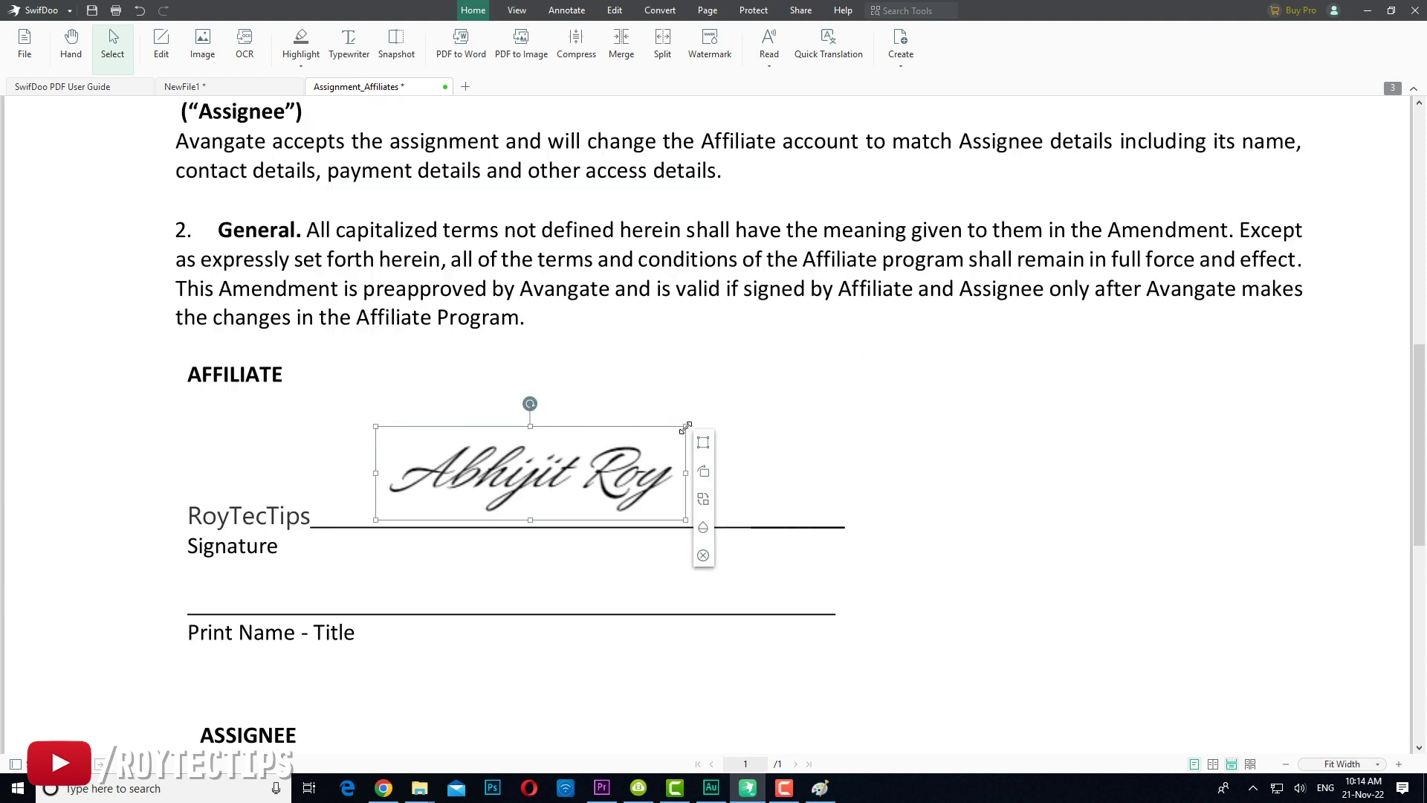
left_click_drag(685, 428, 591, 465)
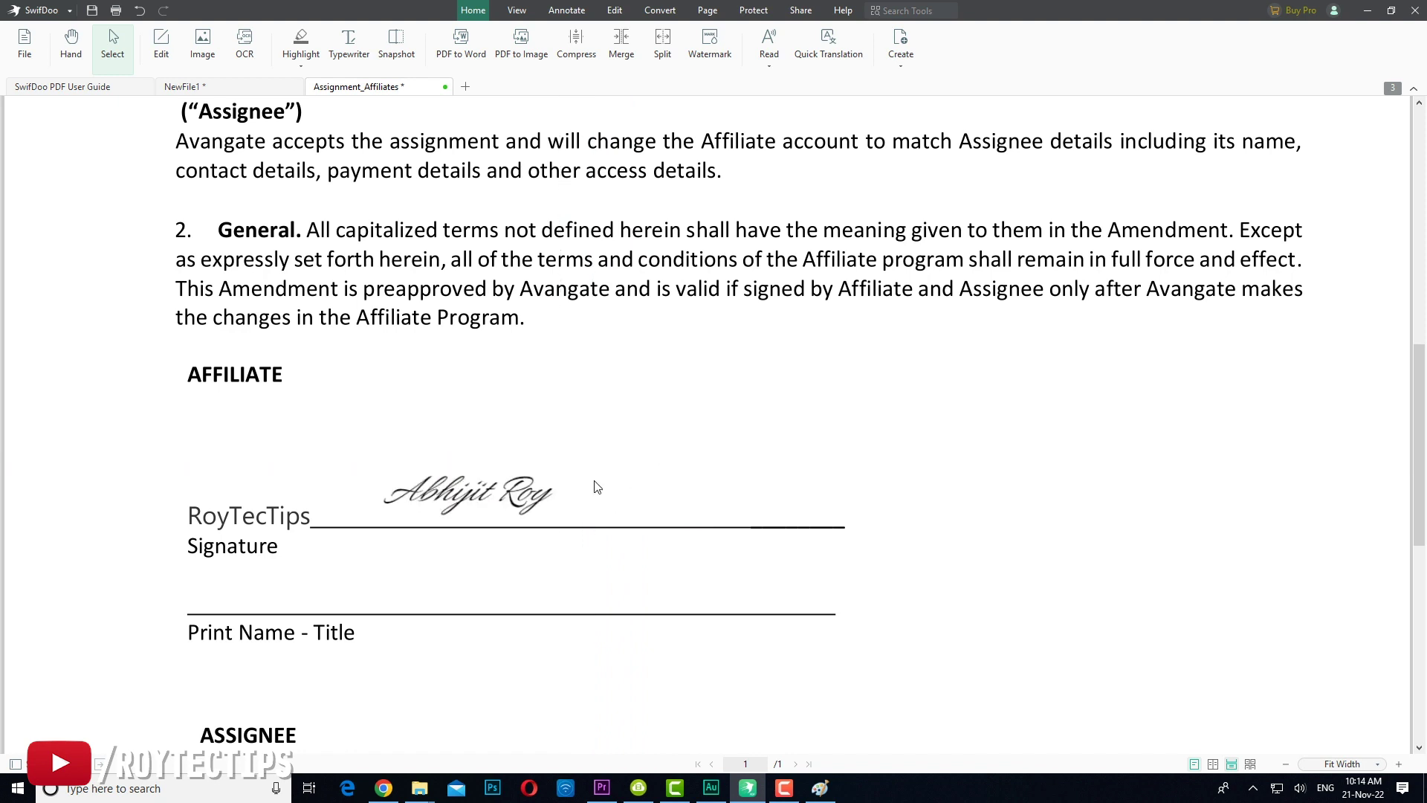
left_click(470, 491)
left_click_drag(482, 492, 483, 495)
left_click(860, 466)
scroll(859, 465, "up", 2)
scroll(858, 464, "down", 5)
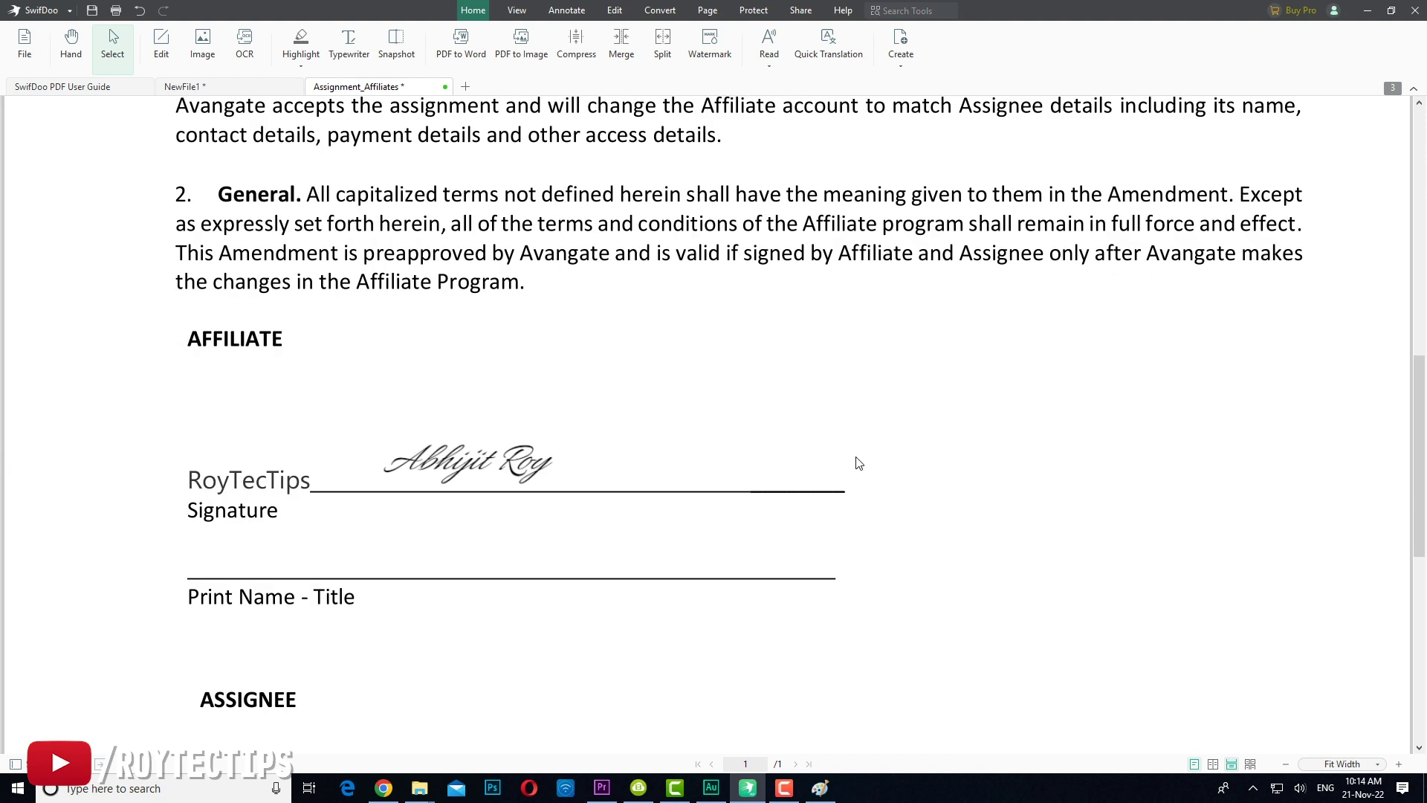
mouse_move(468, 282)
left_mouse_down()
mouse_move(466, 503)
mouse_move(423, 554)
mouse_move(445, 563)
left_mouse_up()
scroll(680, 507, "down", 3)
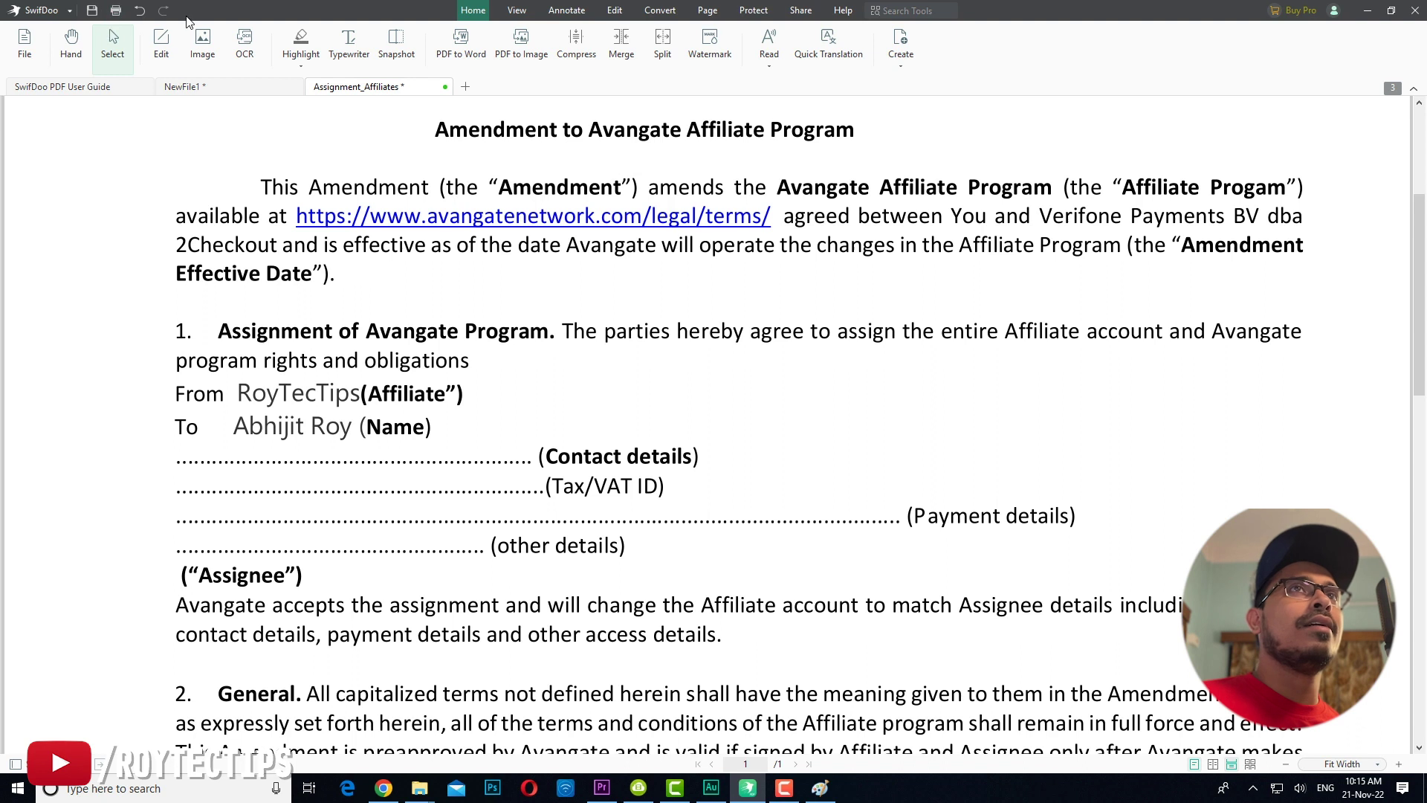
Step: Type 123456789 on the dotted Tax/VAT ID line
double_click(269, 489)
left_click(269, 489)
type("12345")
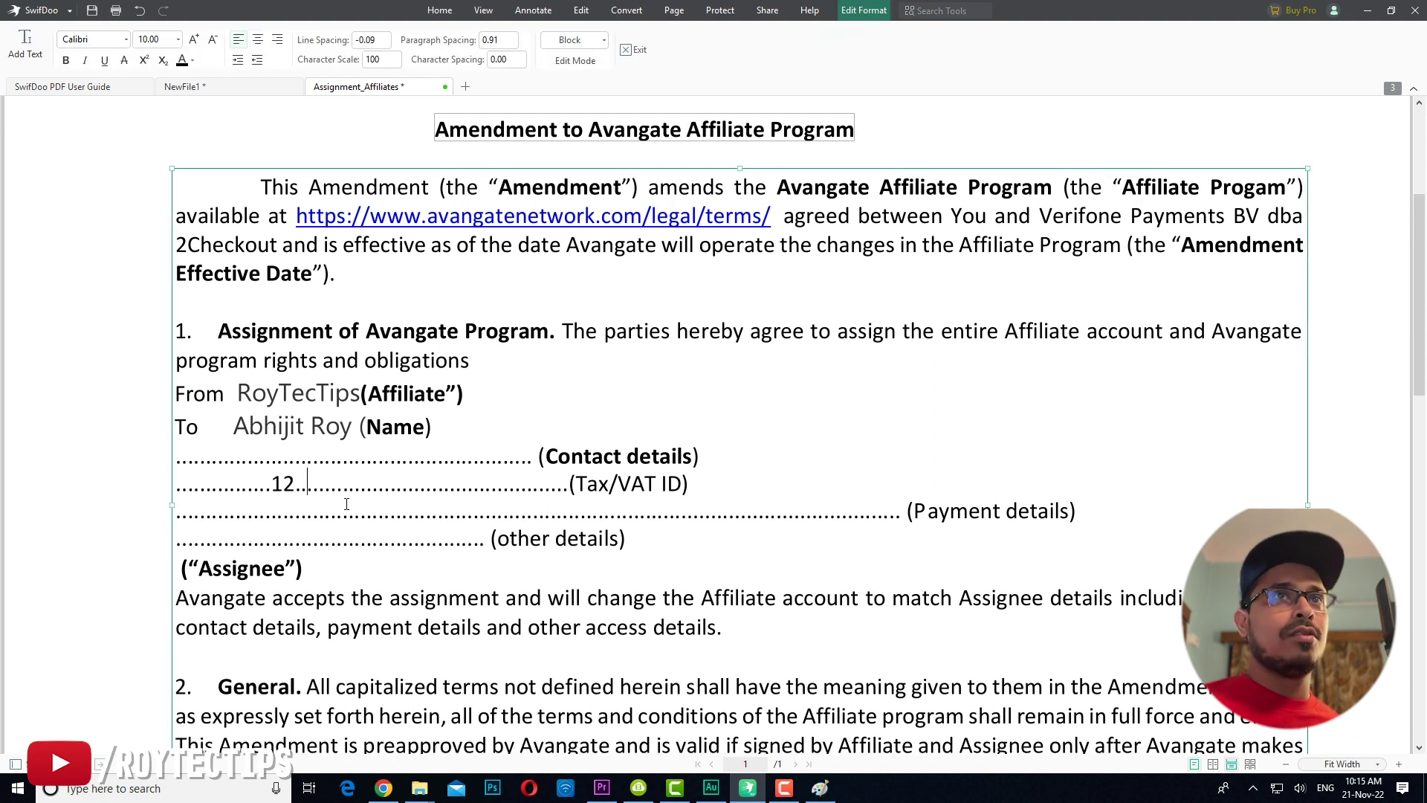
type("6789")
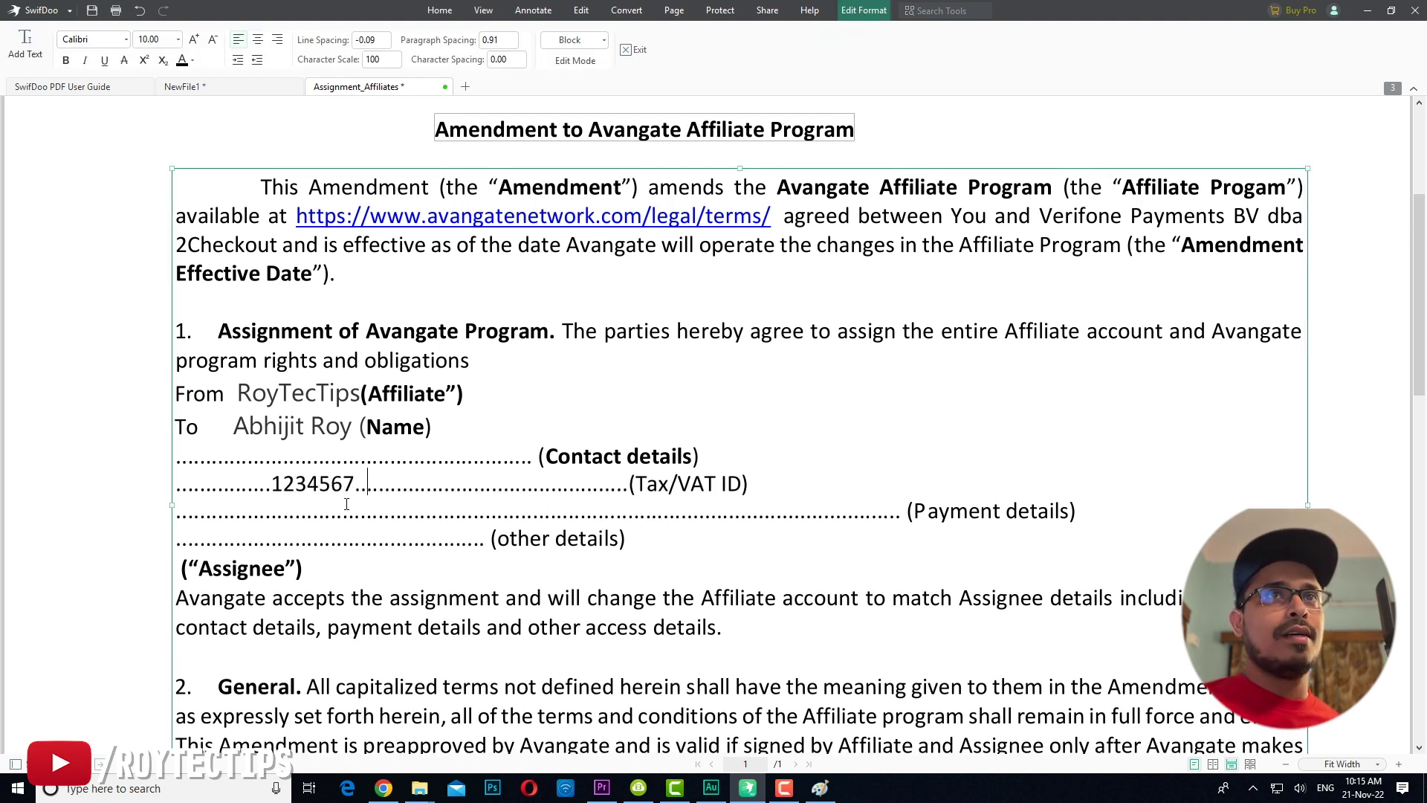
Step: Briefly center-align the opening paragraph, restore its alignment, and try the Cambria Math font
scroll(368, 547, "up", 3)
triple_click(238, 454)
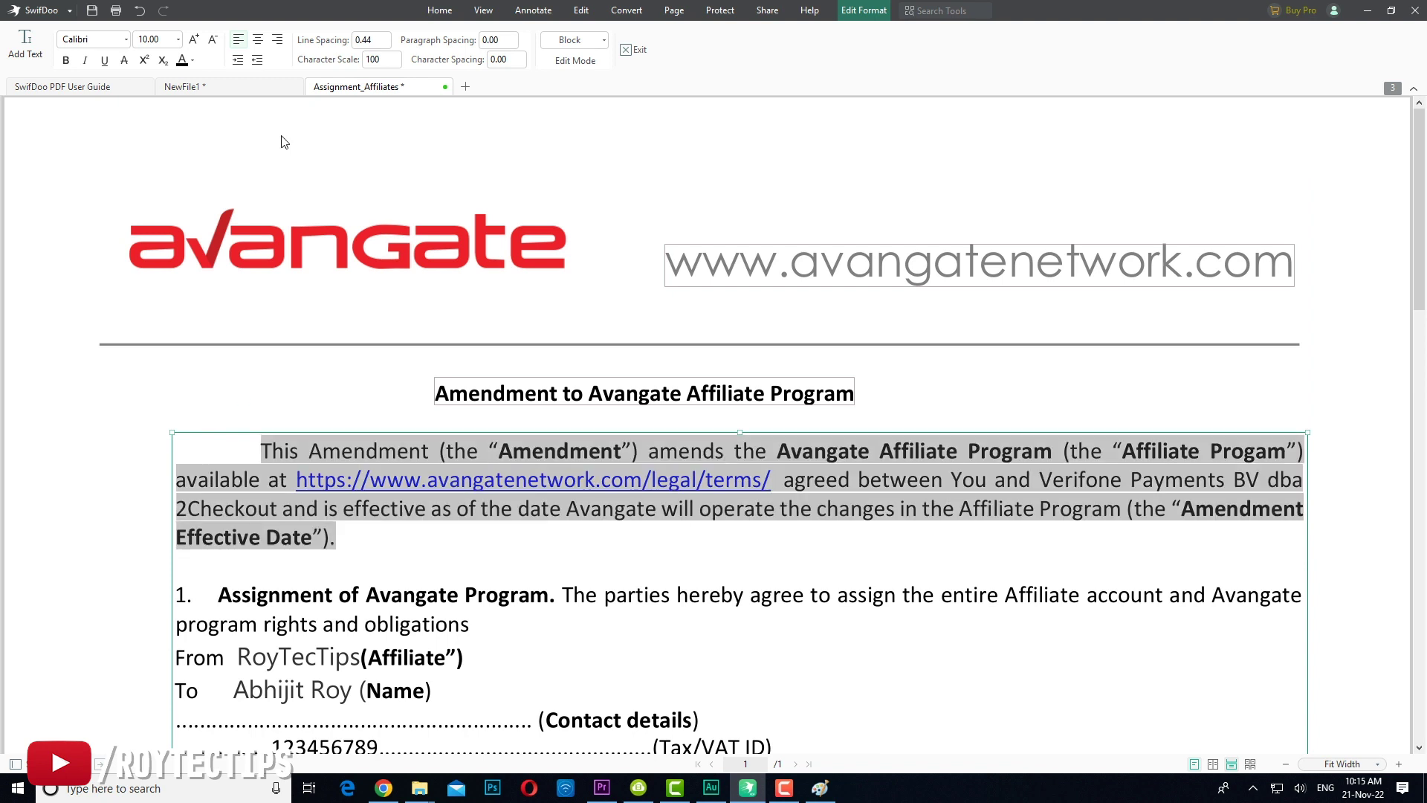
left_click(258, 40)
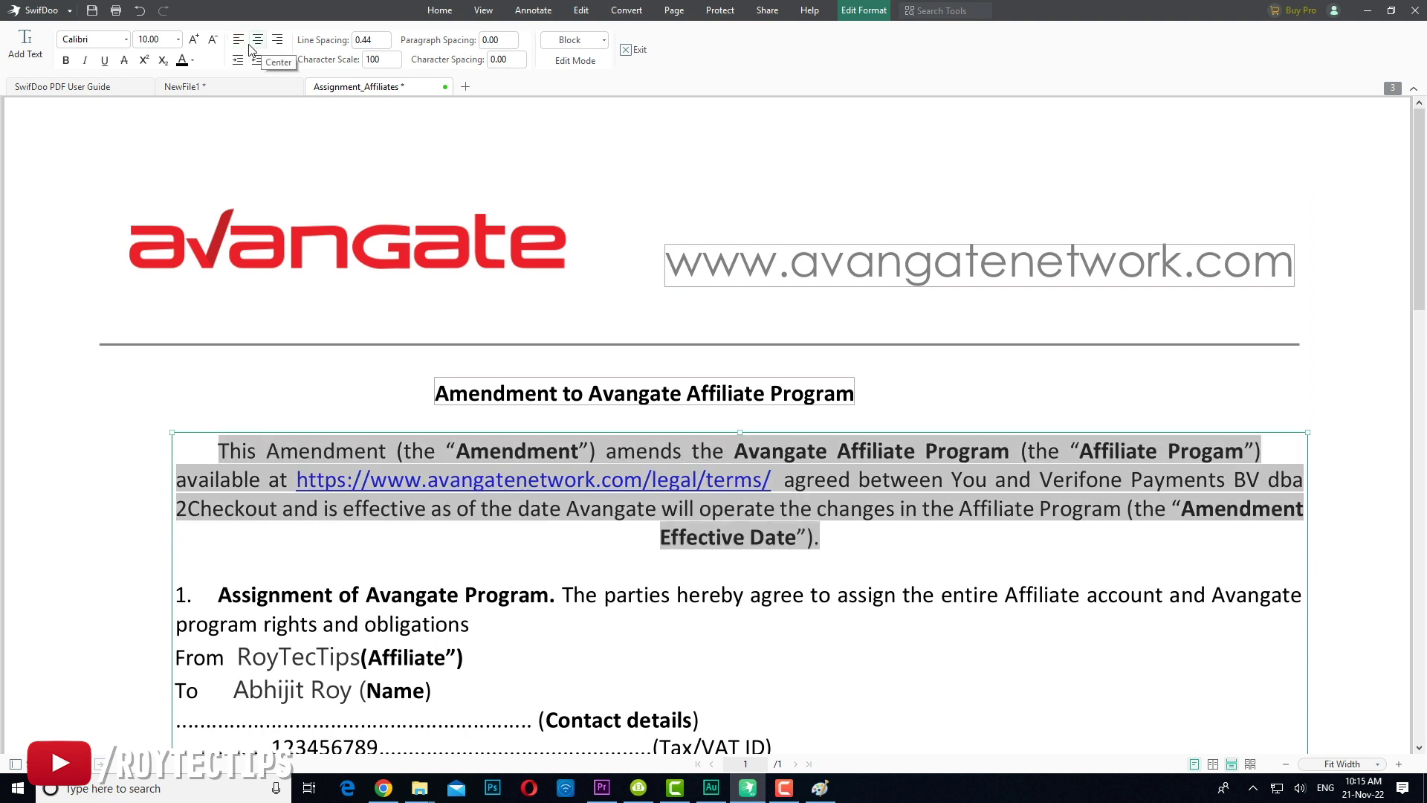
left_click(239, 41)
left_click(421, 471)
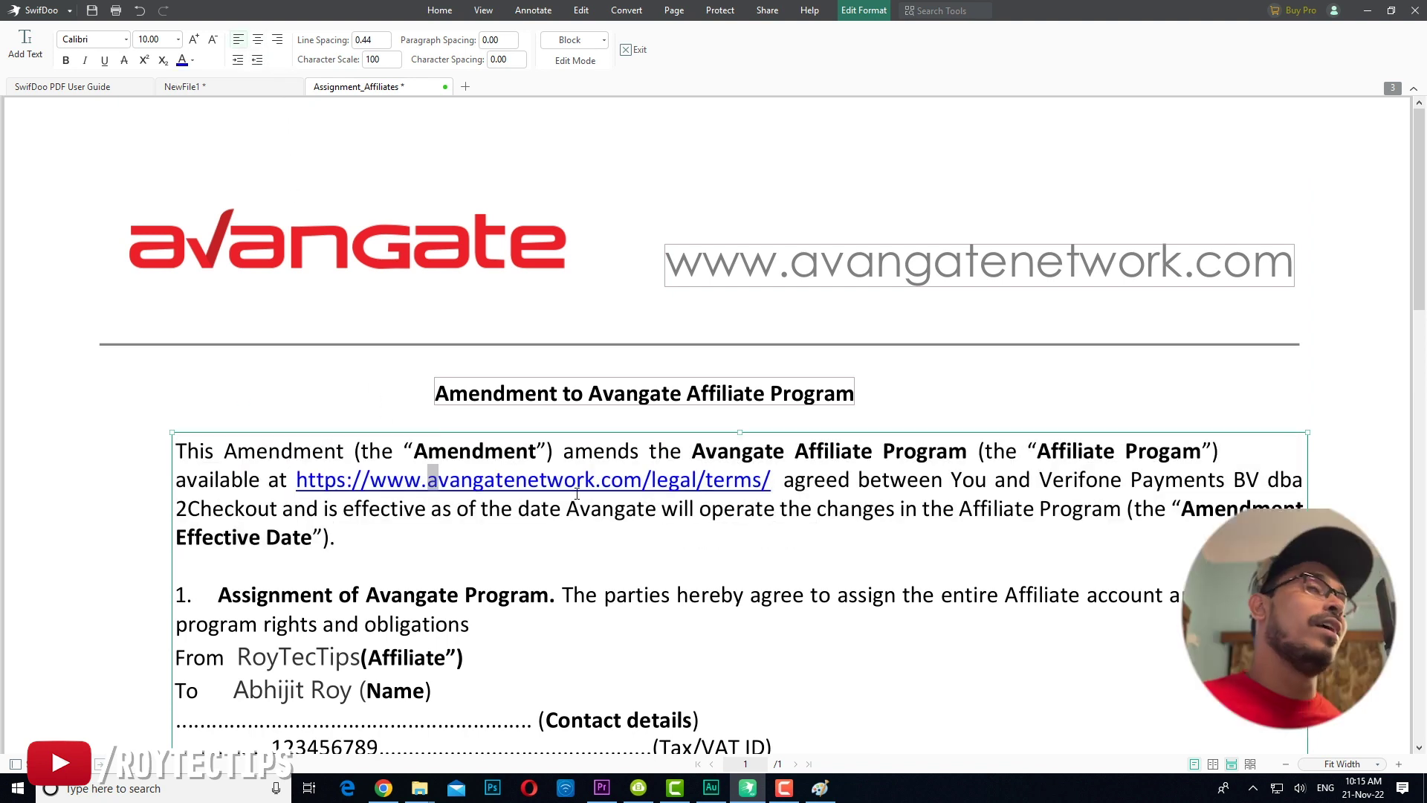
left_click_drag(336, 536, 163, 441)
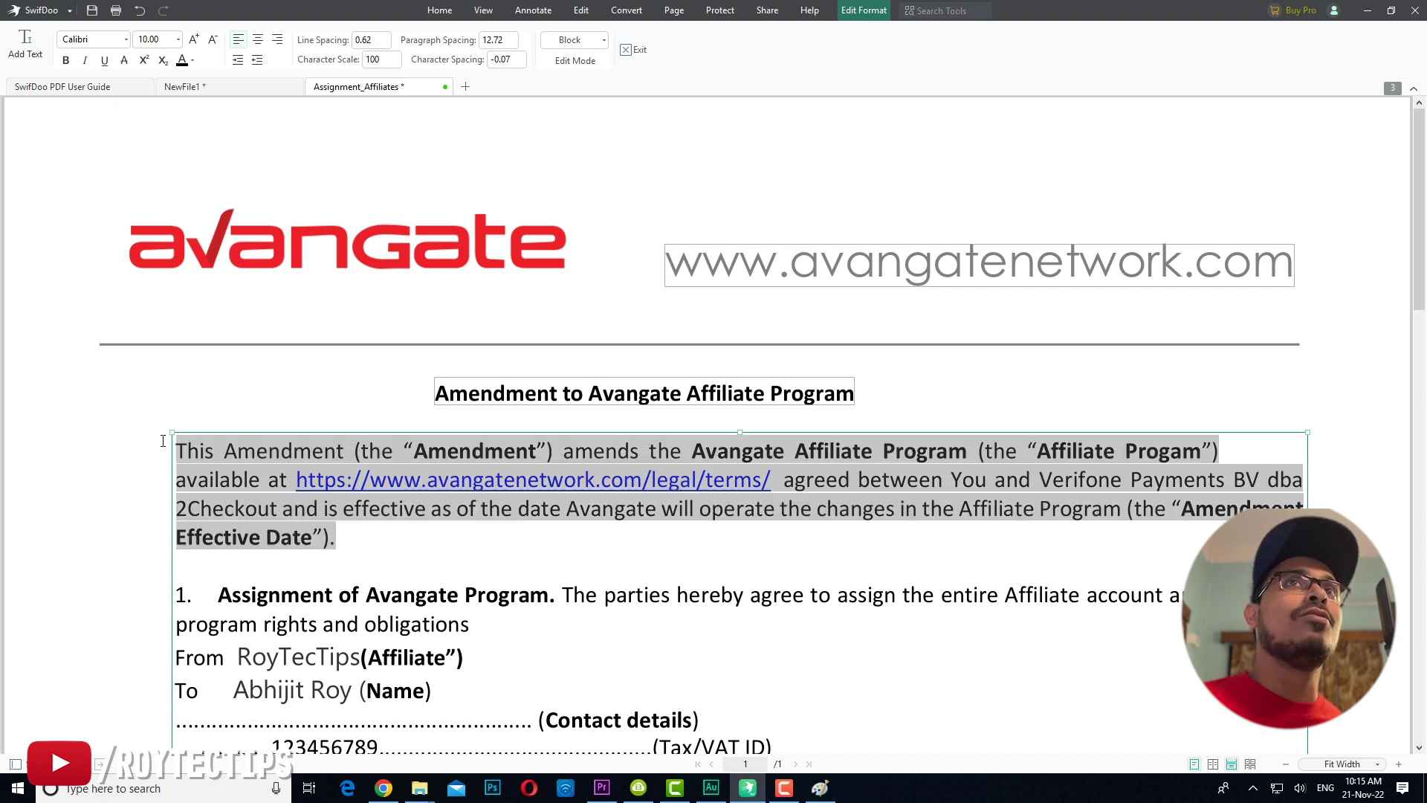
left_click(125, 41)
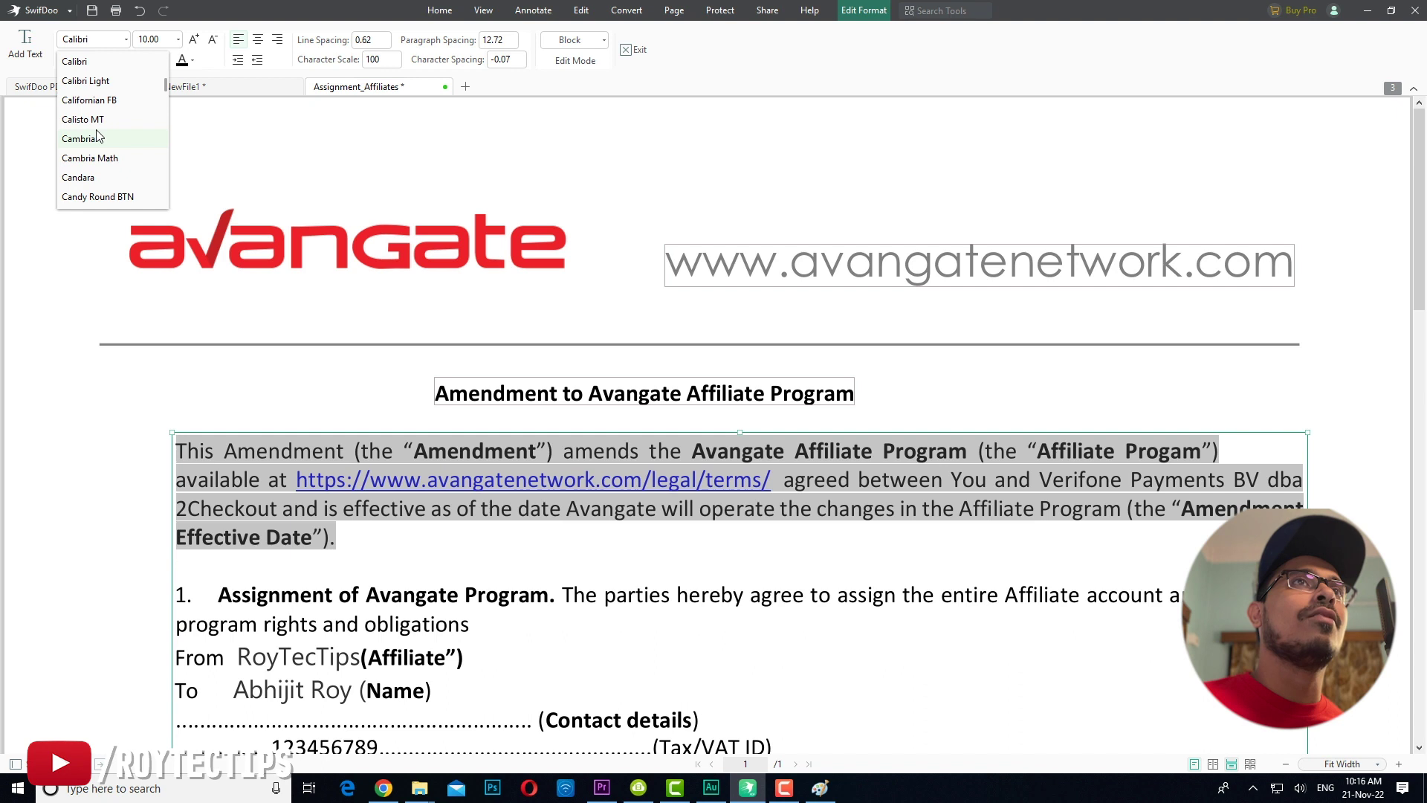
left_click(93, 165)
left_click(515, 166)
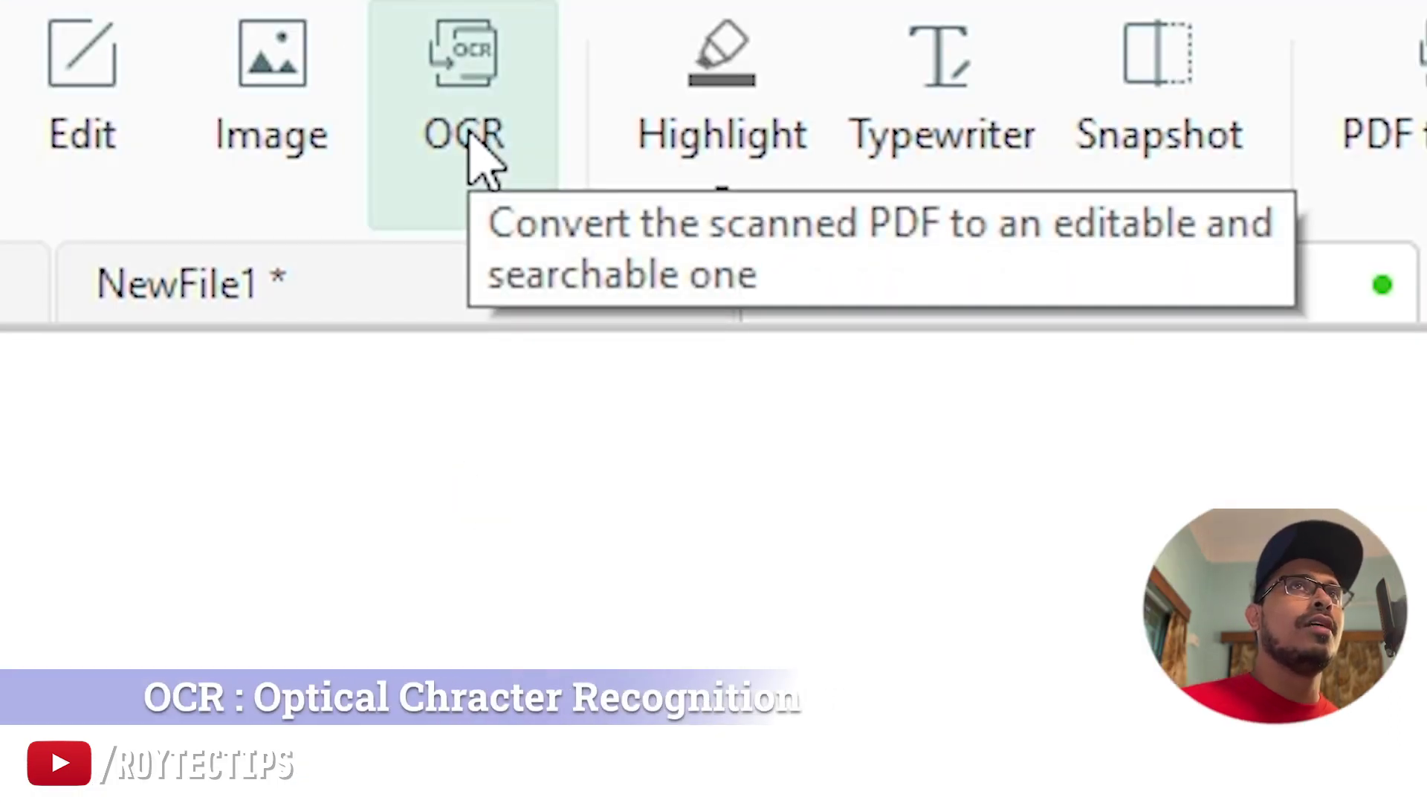
Step: Highlight the title 'Amendment to Avangate Affiliate Program' in yellow and snapshot the title area
left_click(475, 142)
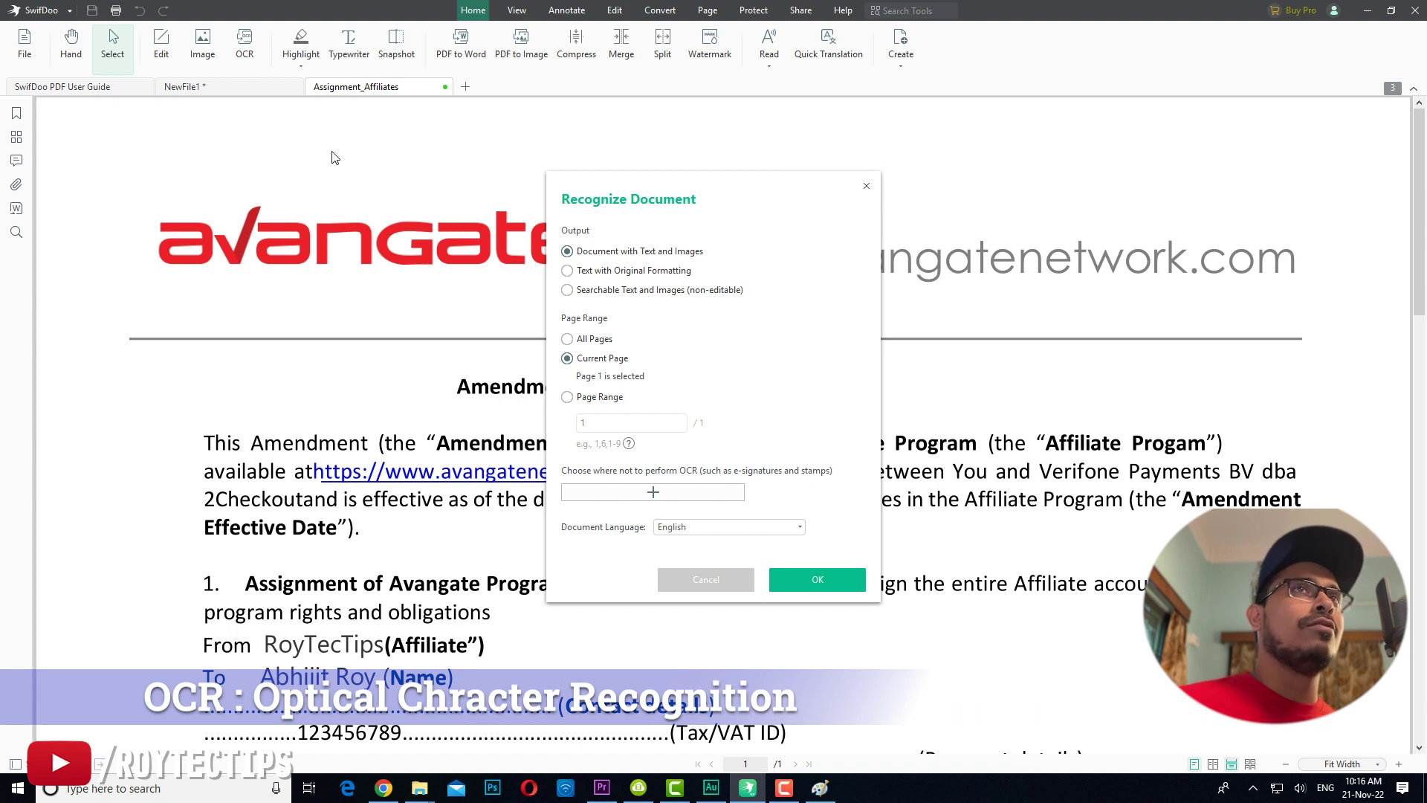
left_click(866, 187)
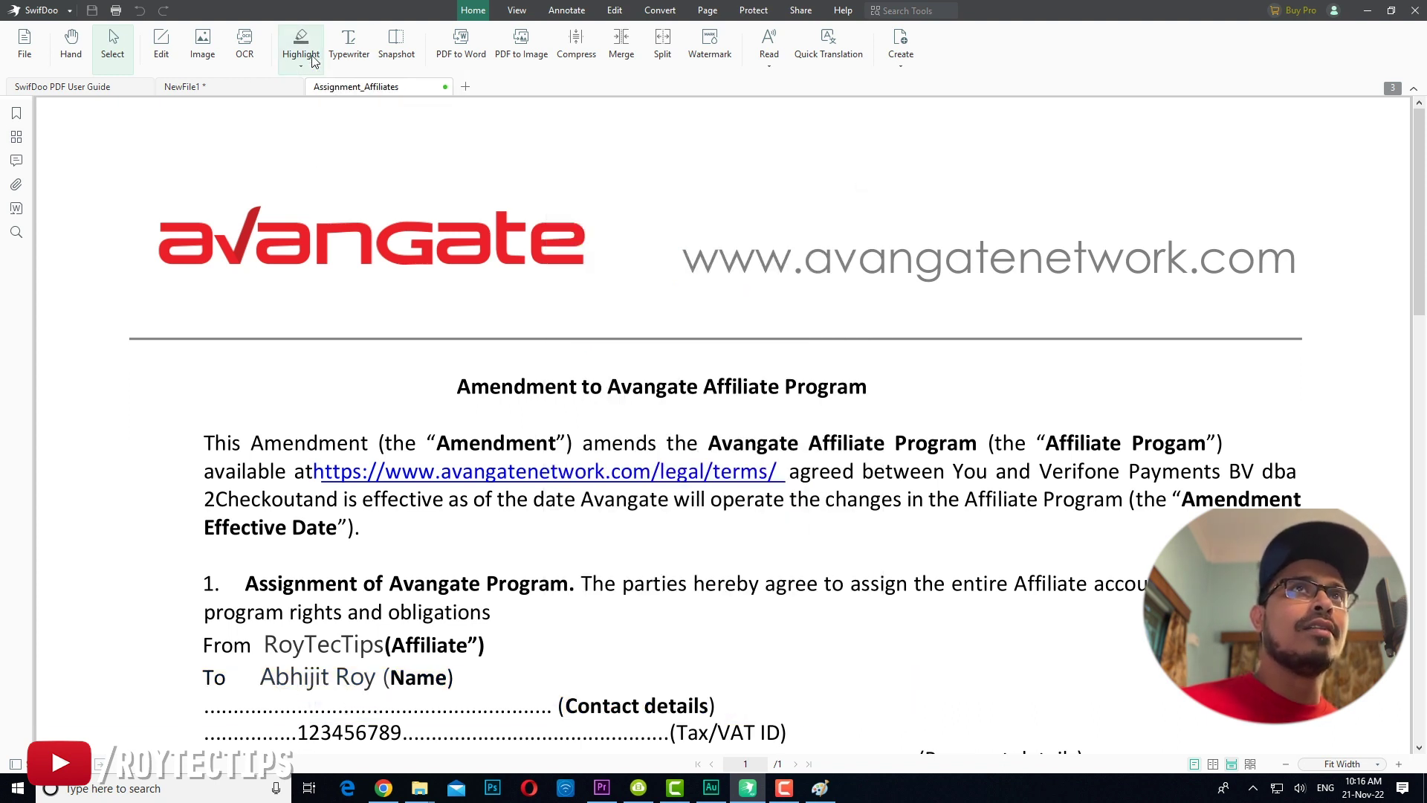
scroll(460, 394, "down", 1)
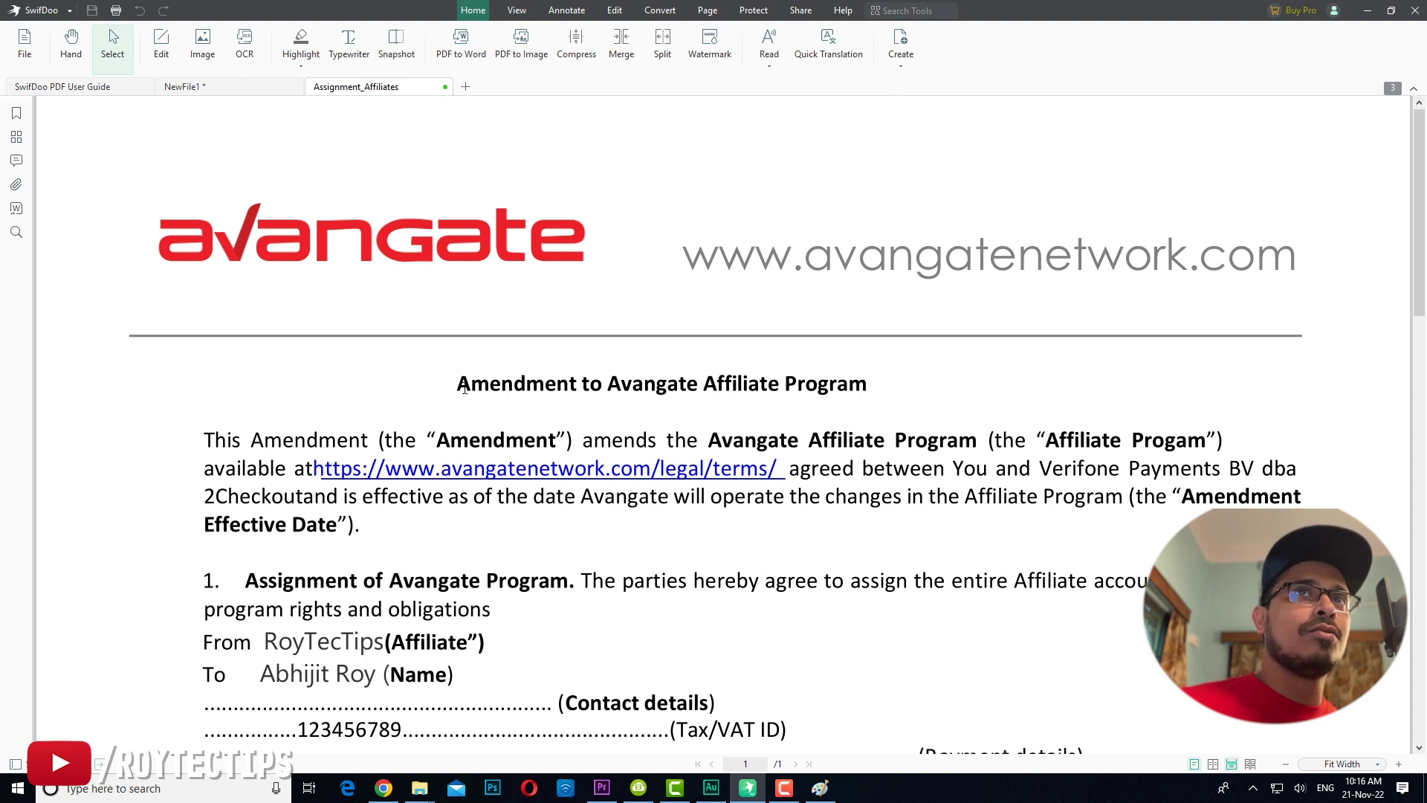
left_click_drag(459, 388, 877, 388)
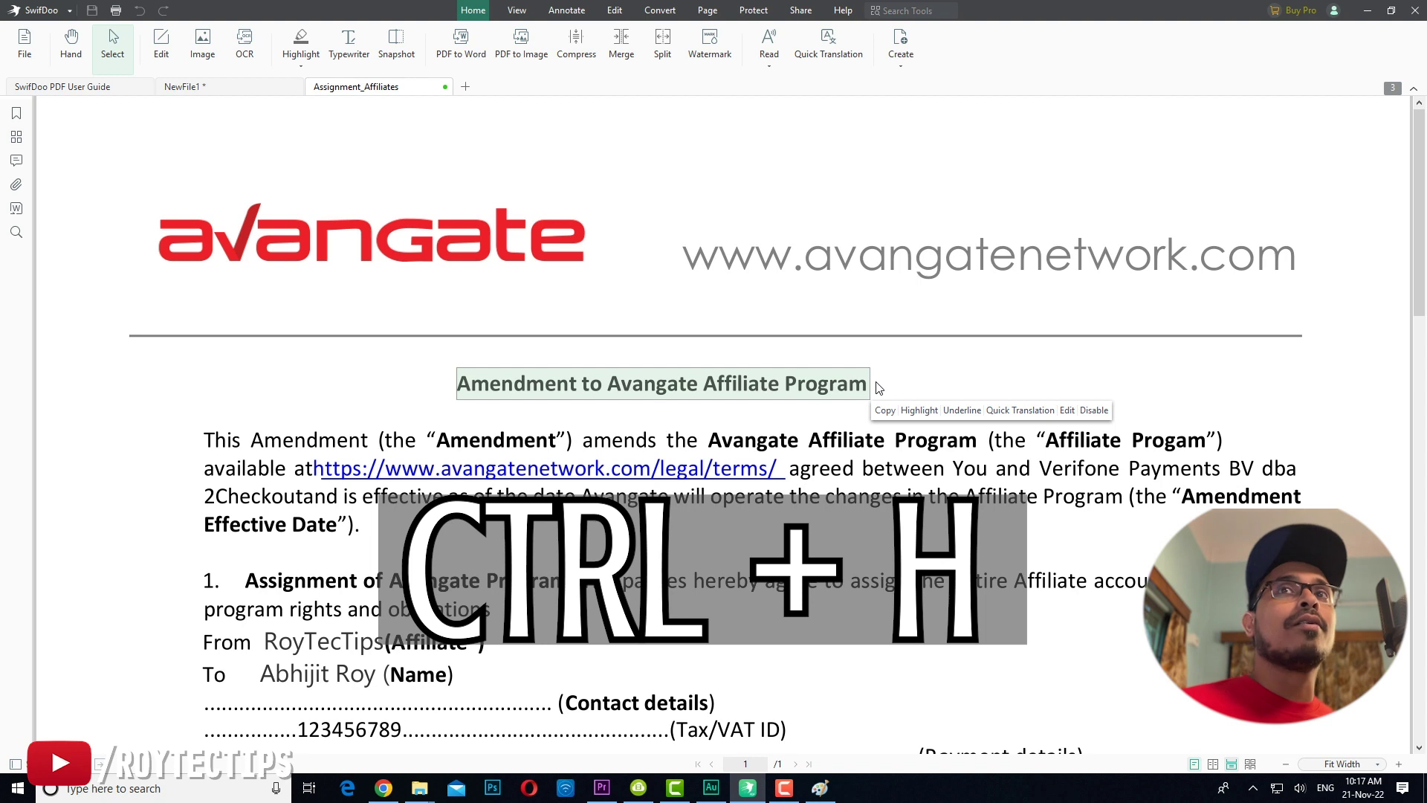
key("ctrl+h")
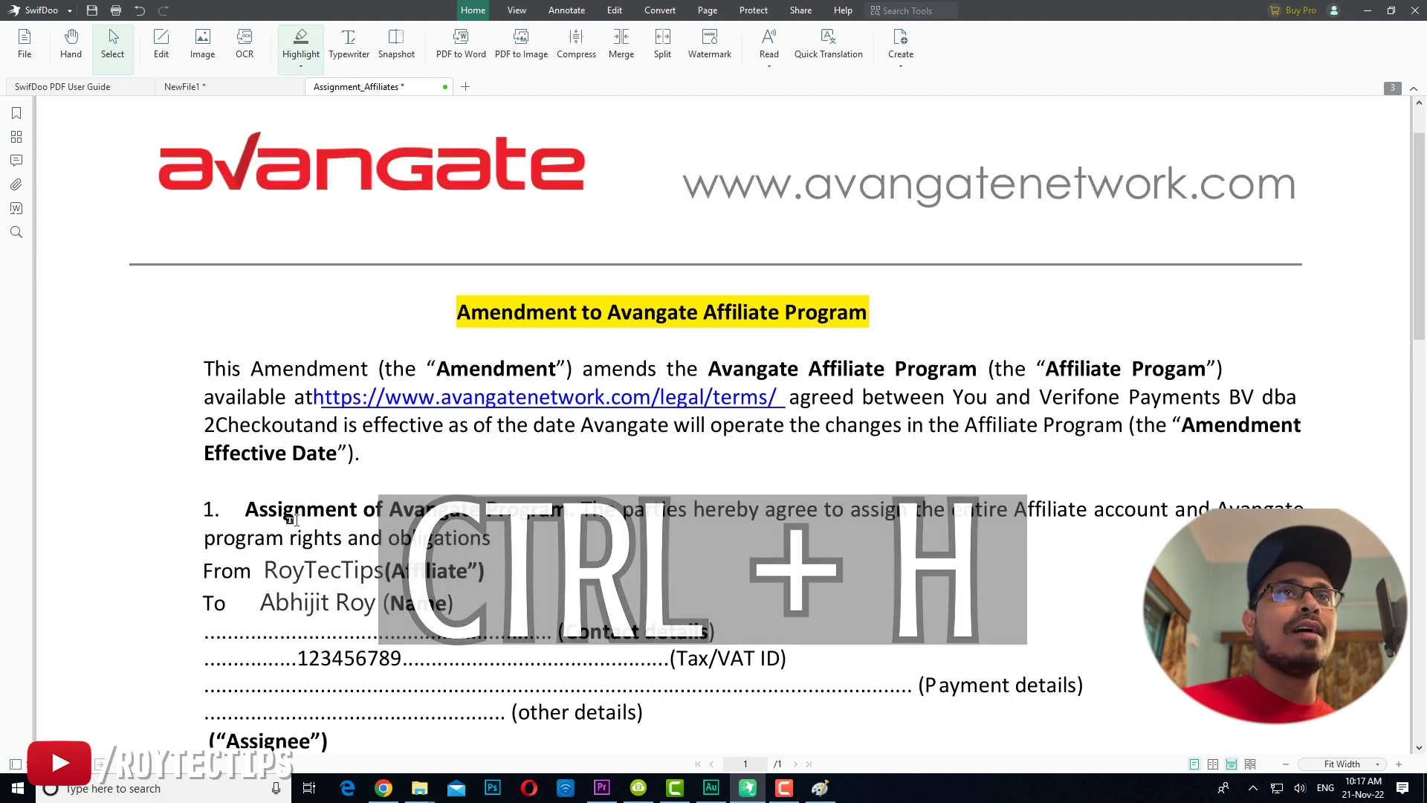
left_click(396, 43)
mouse_move(406, 355)
left_mouse_down()
mouse_move(624, 465)
mouse_move(1014, 491)
left_mouse_up()
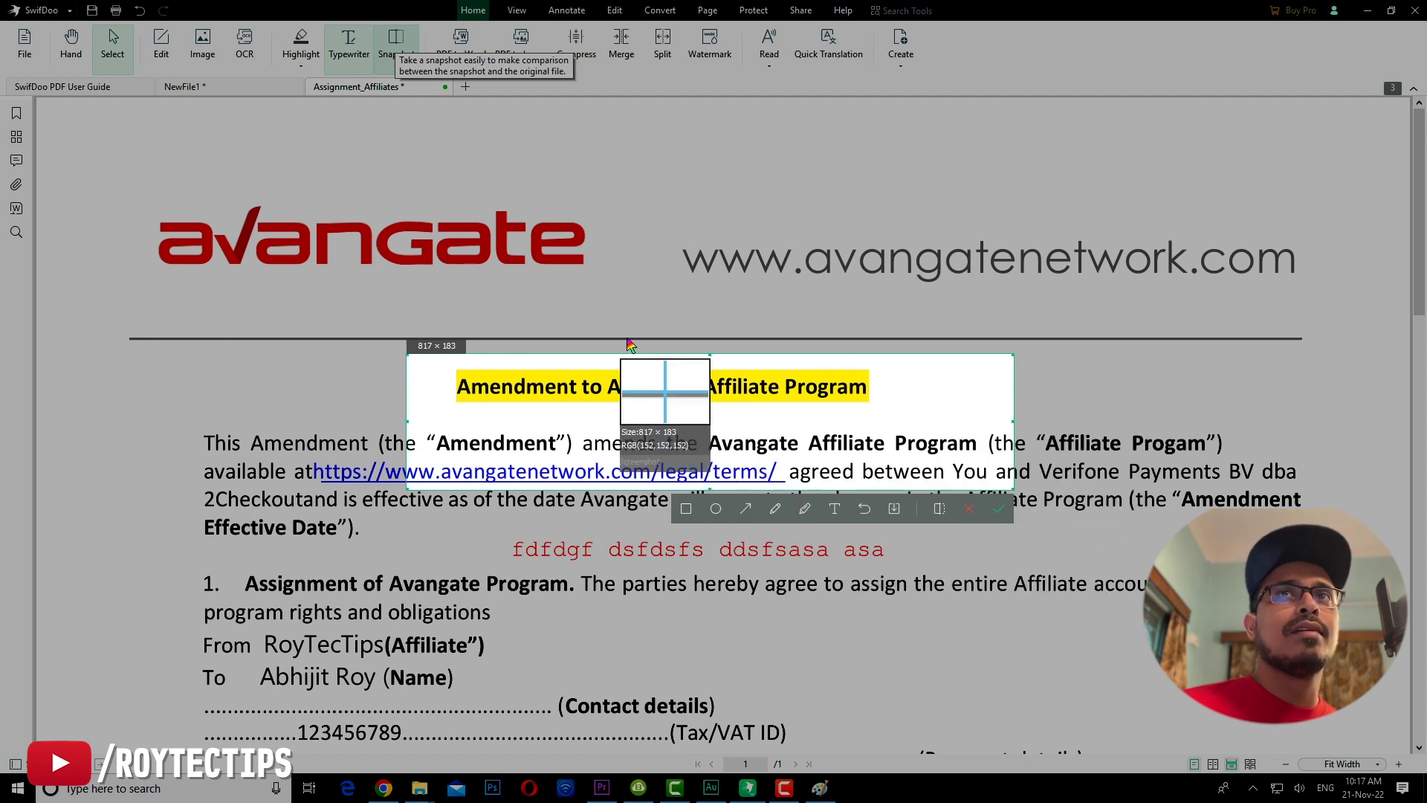
Step: Delete the title snapshot and apply the SECRET FILE watermark to the contract page
double_click(632, 364)
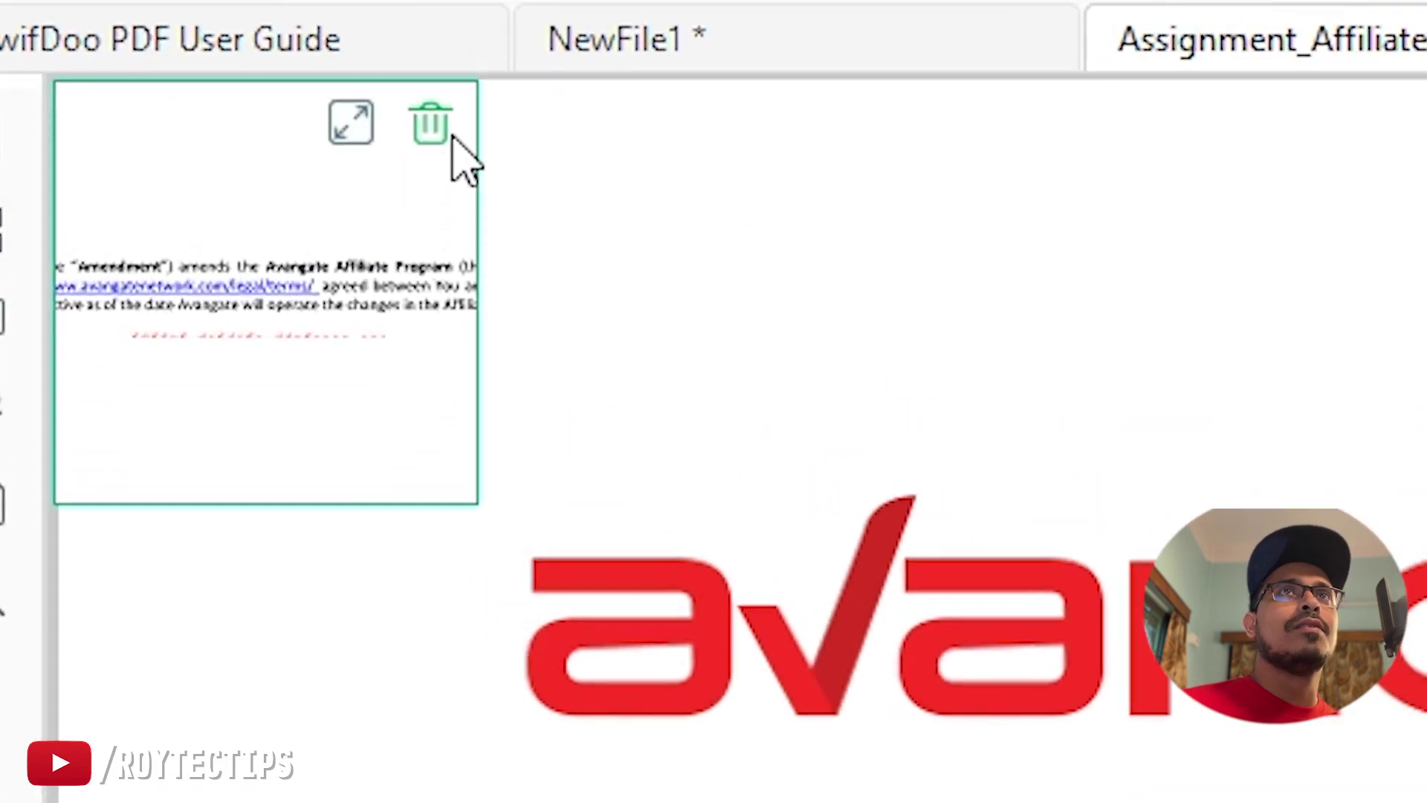
left_click(433, 125)
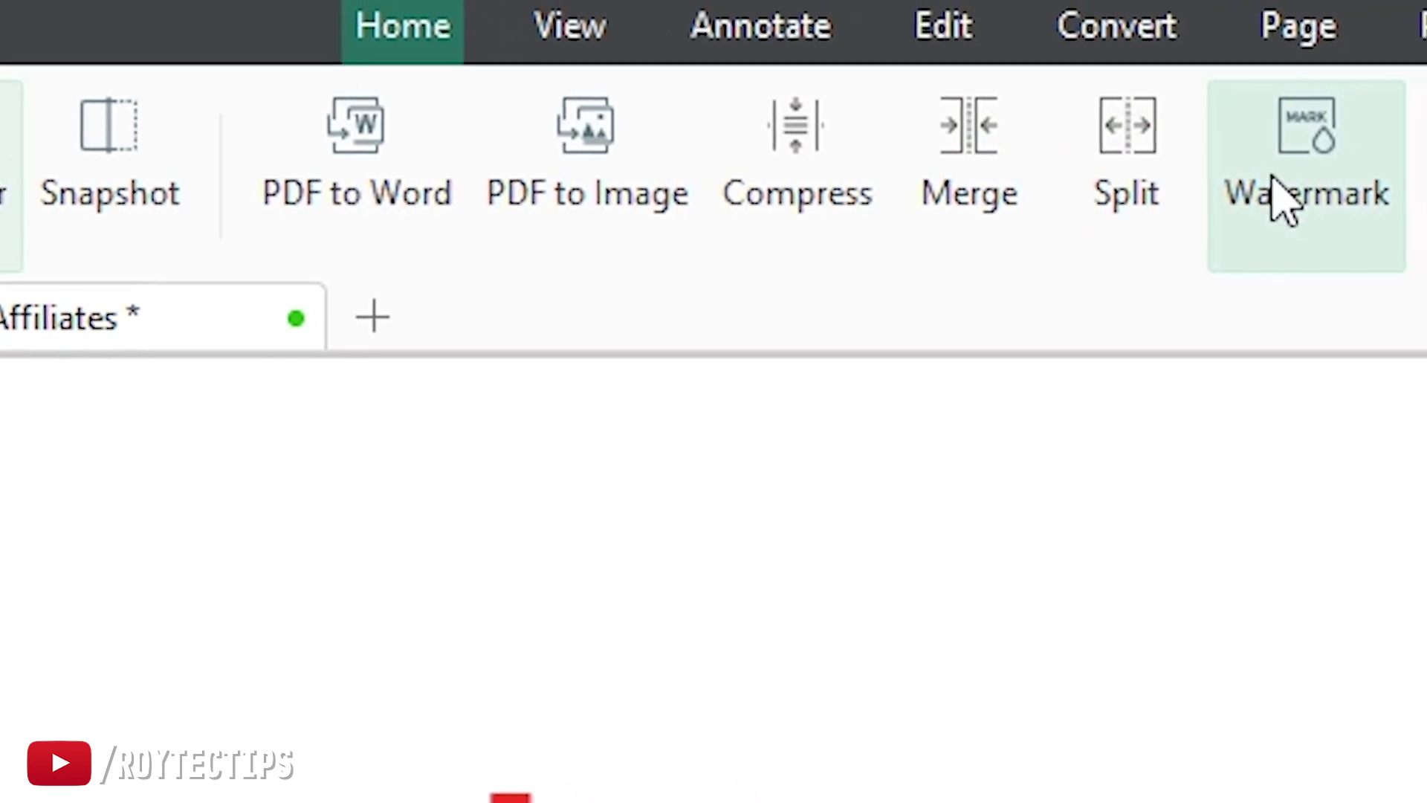
left_click(1256, 197)
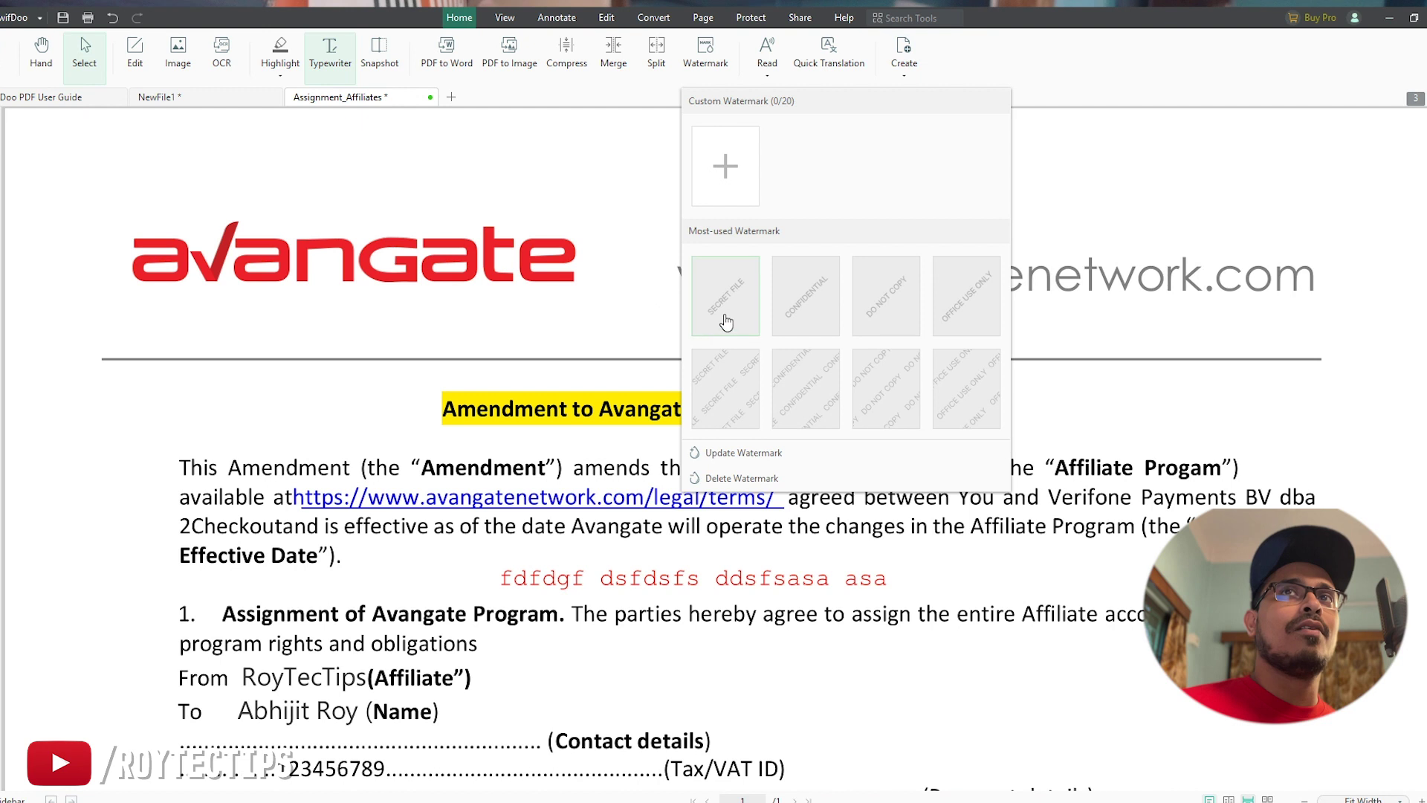
left_click(726, 321)
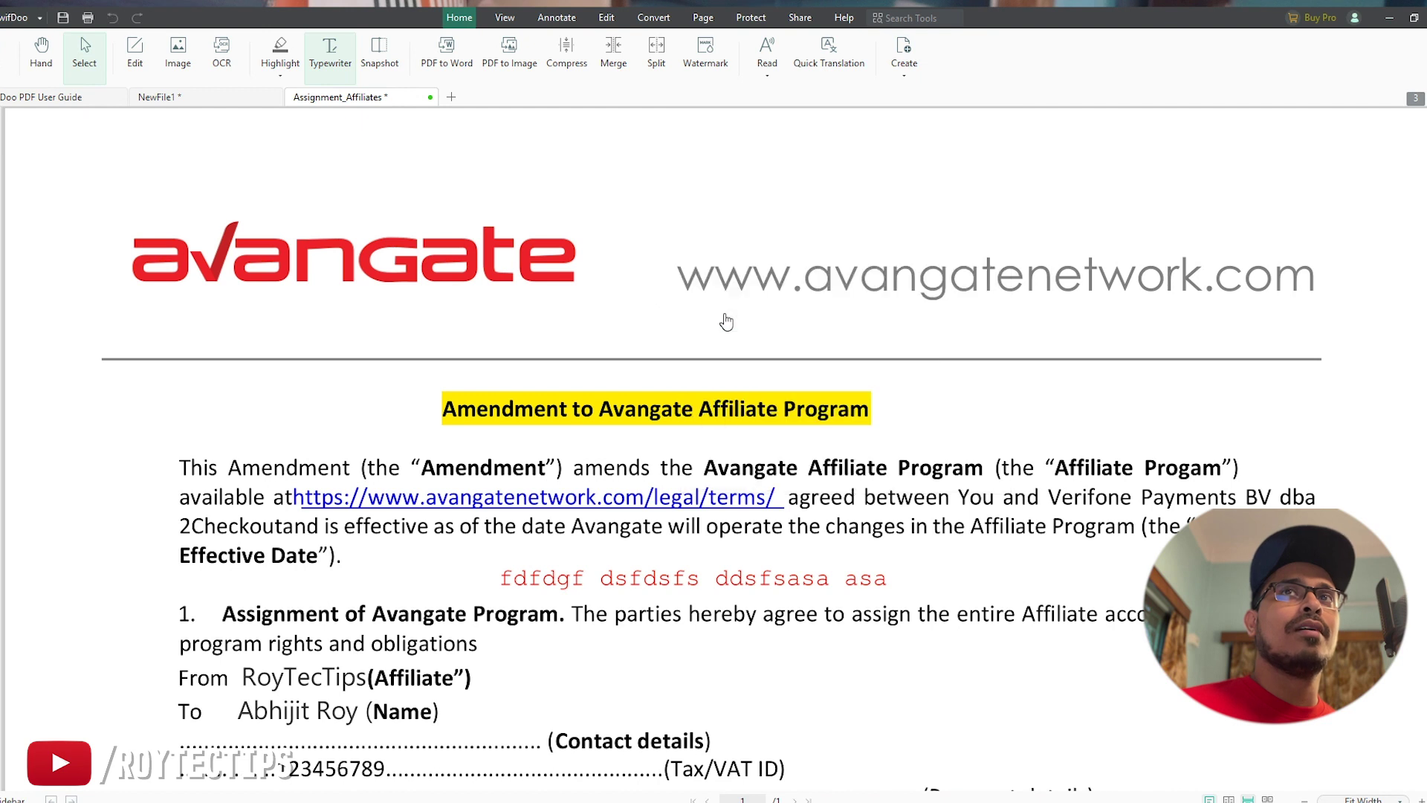
scroll(559, 578, "down", 8)
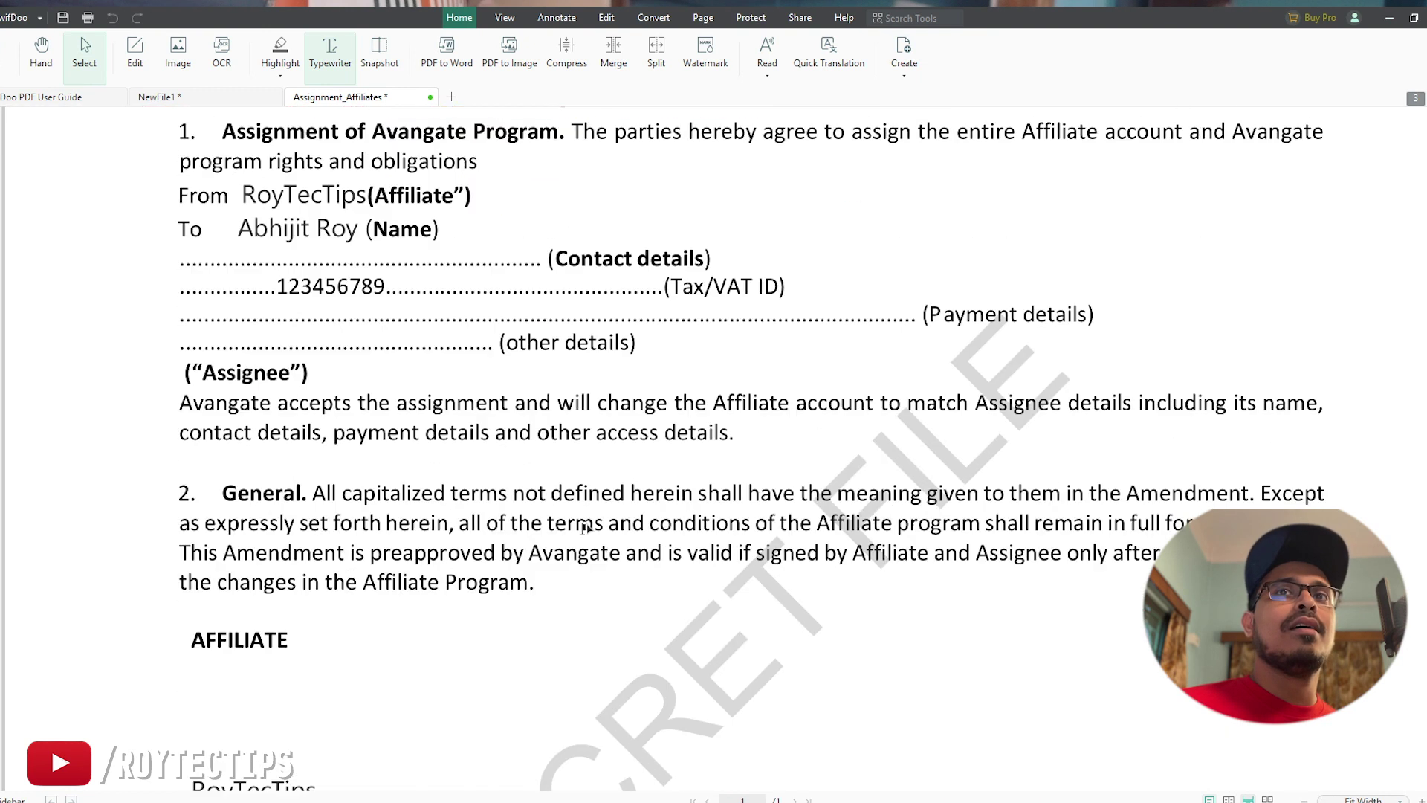
scroll(579, 536, "down", 3)
scroll(582, 538, "up", 6)
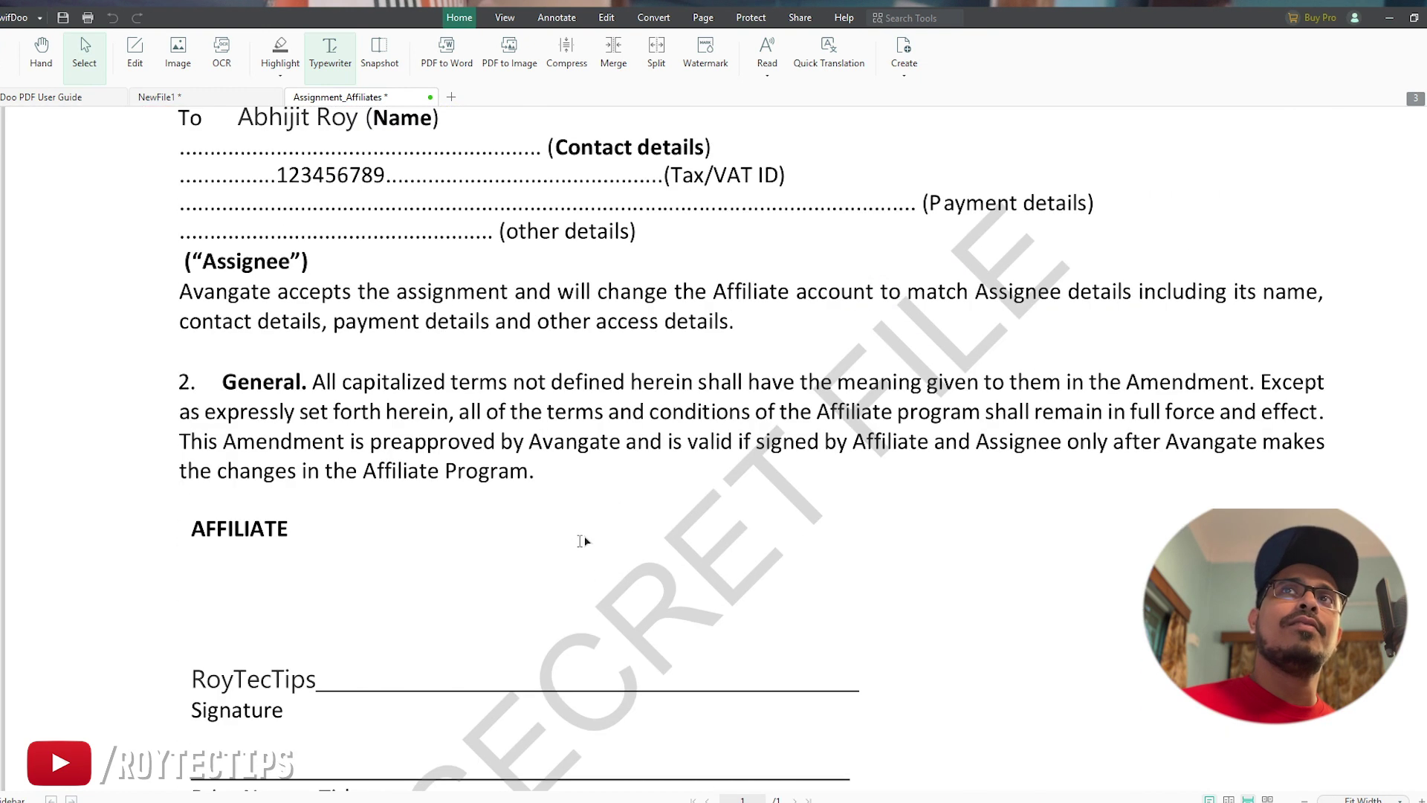
scroll(632, 573, "down", 3)
scroll(687, 602, "up", 2)
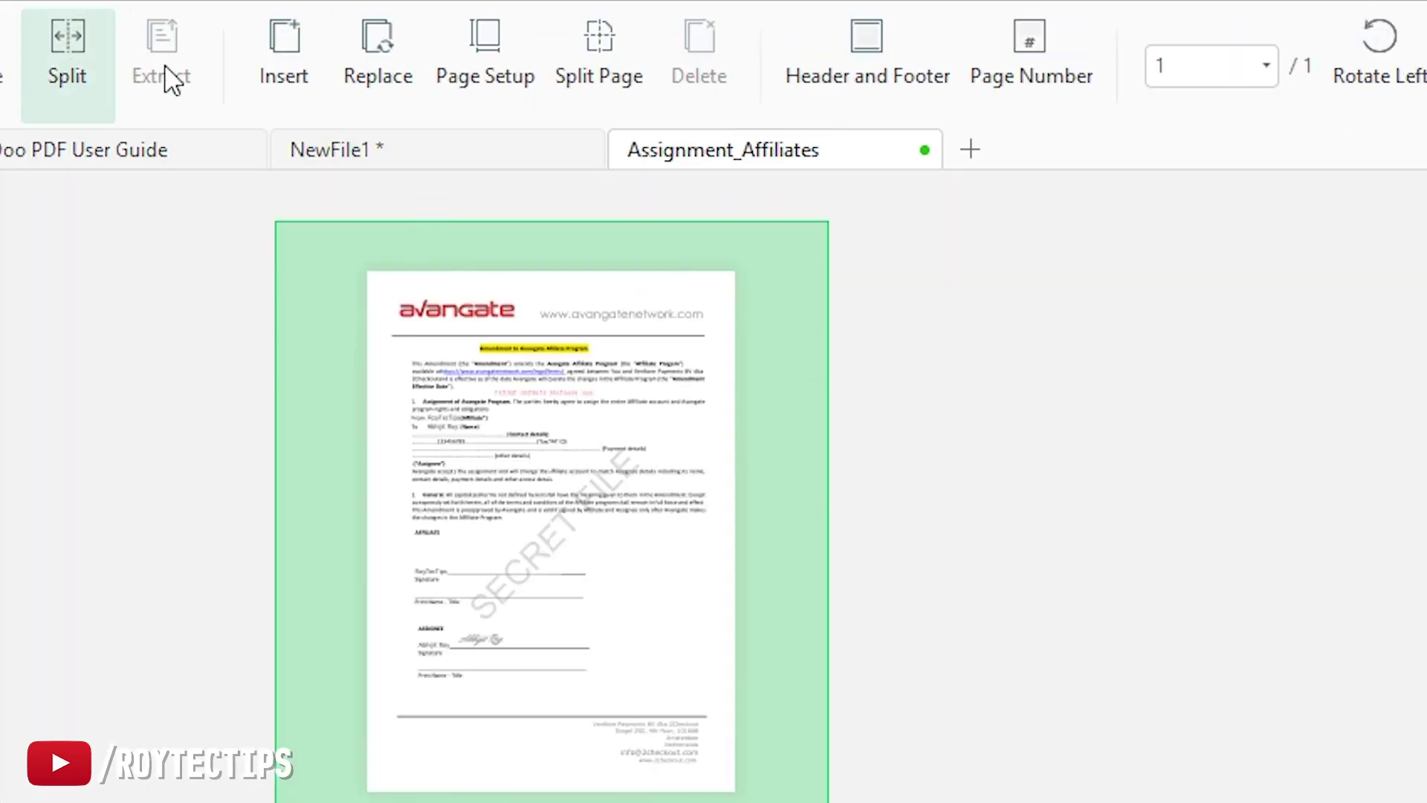
mouse_move(671, 550)
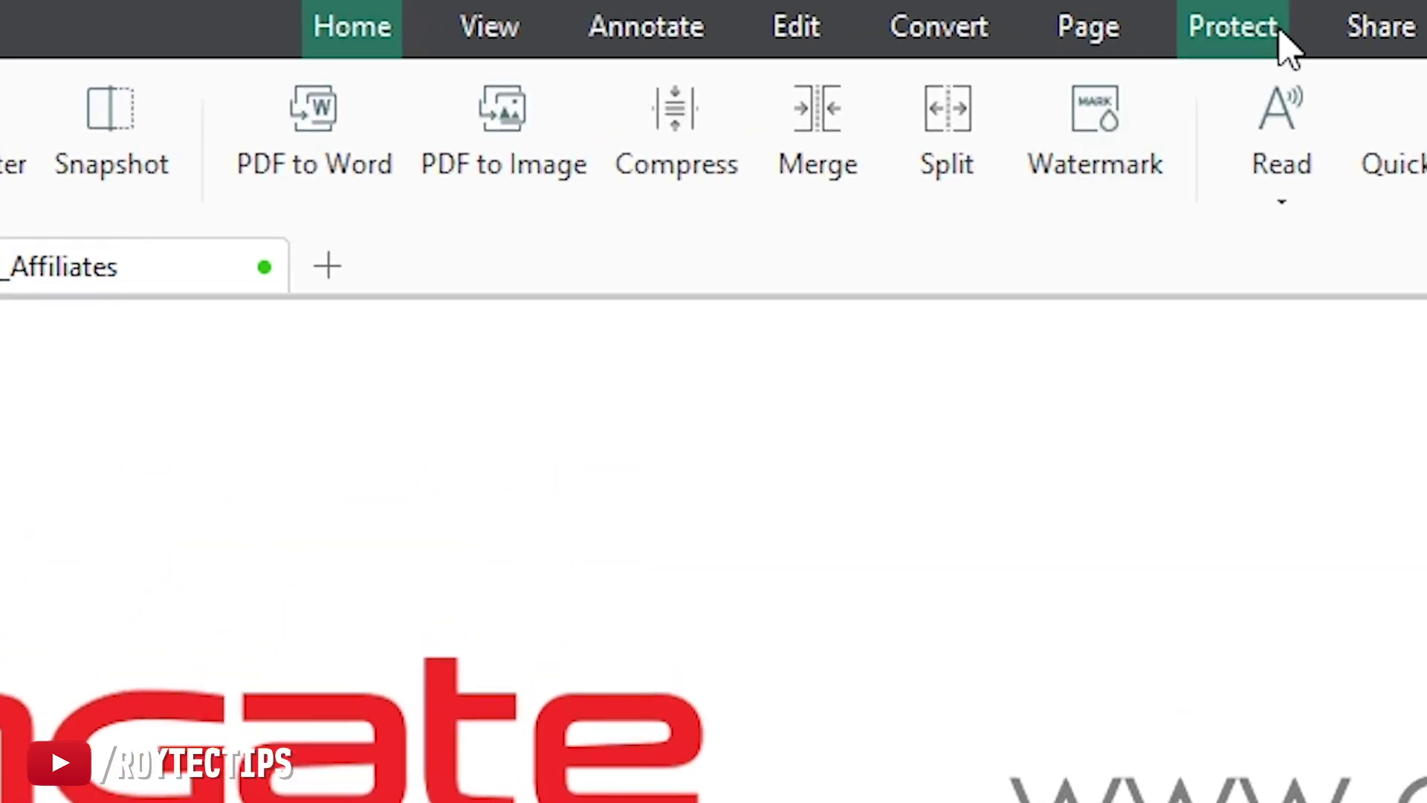
Step: Create a new image signature from signature.png
left_click(1286, 46)
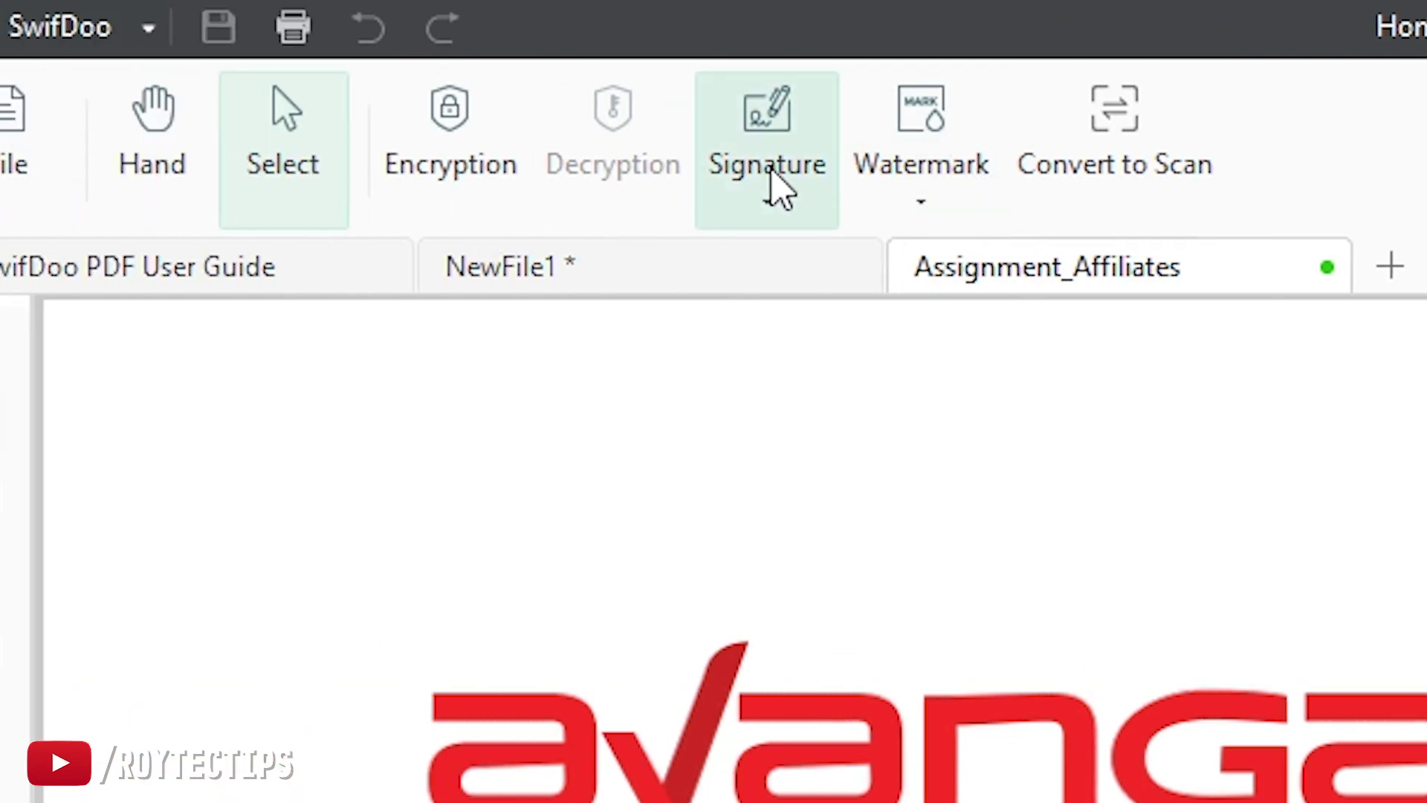
left_click(786, 121)
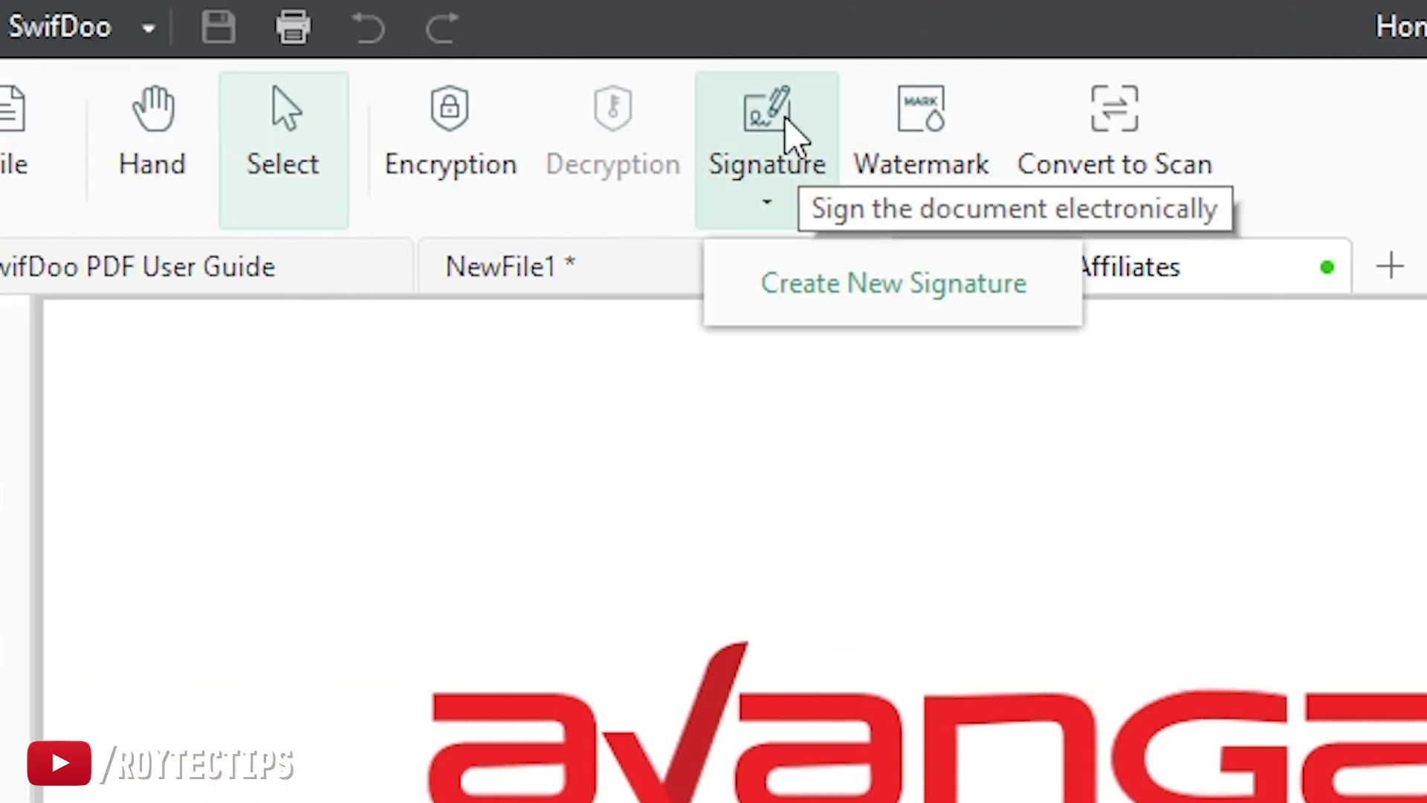
left_click(806, 282)
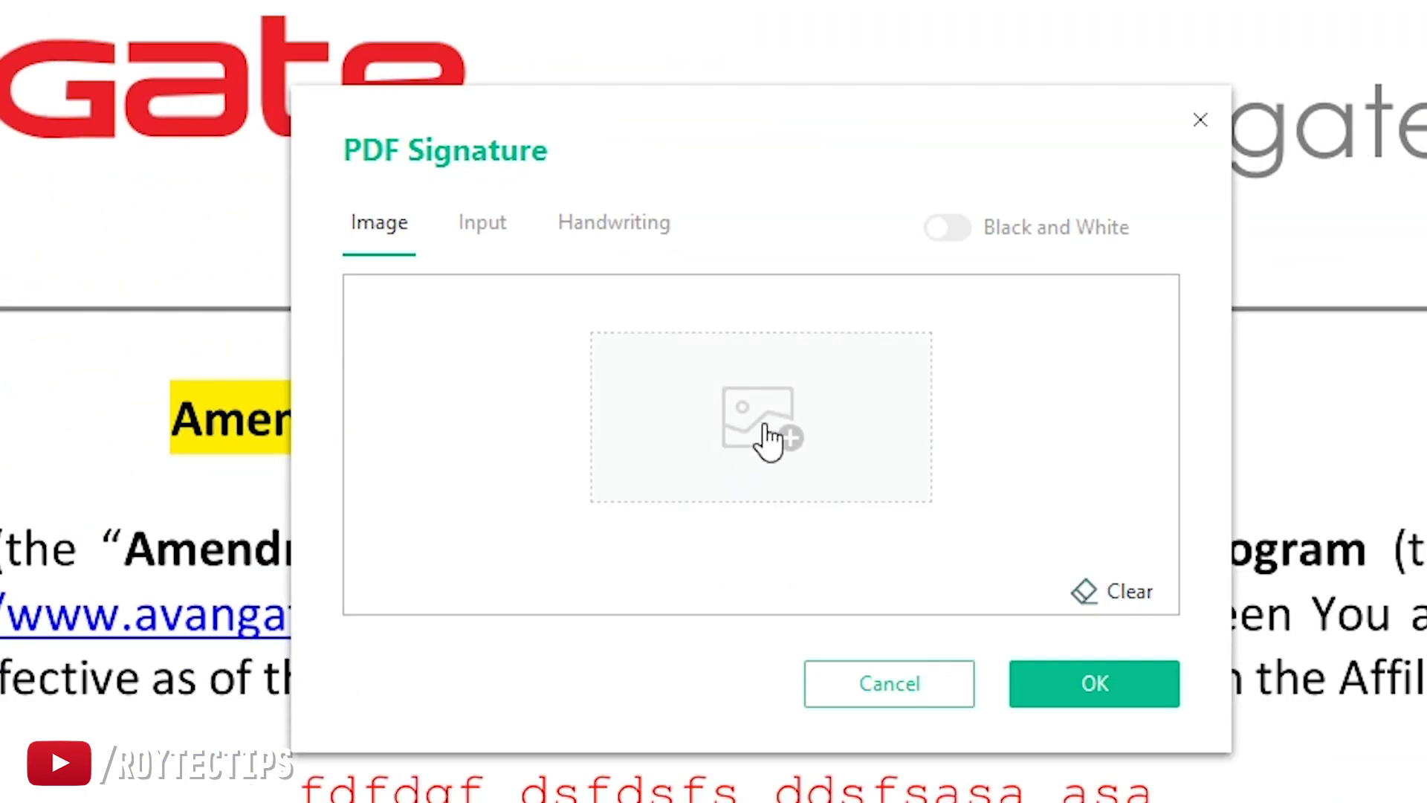
left_click(770, 440)
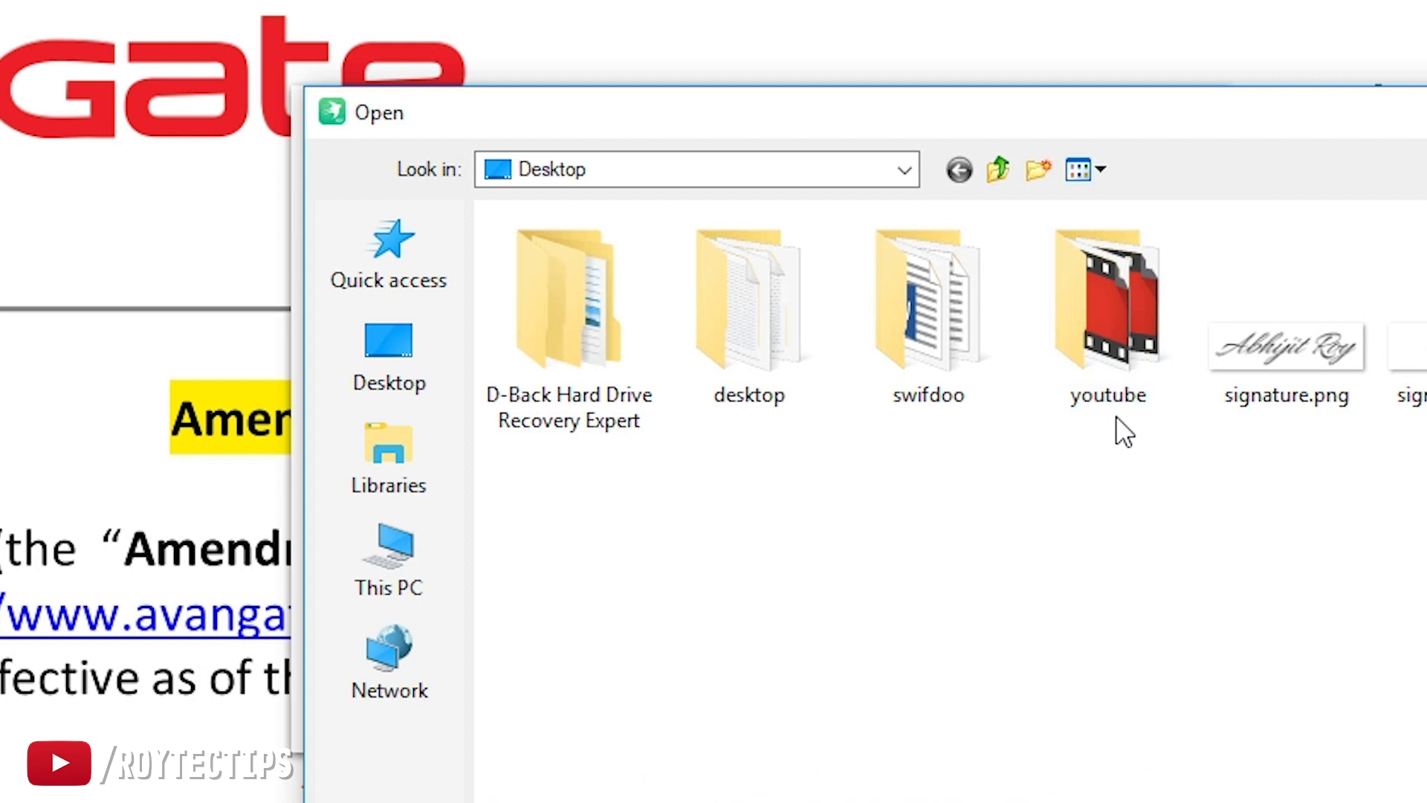
double_click(1283, 353)
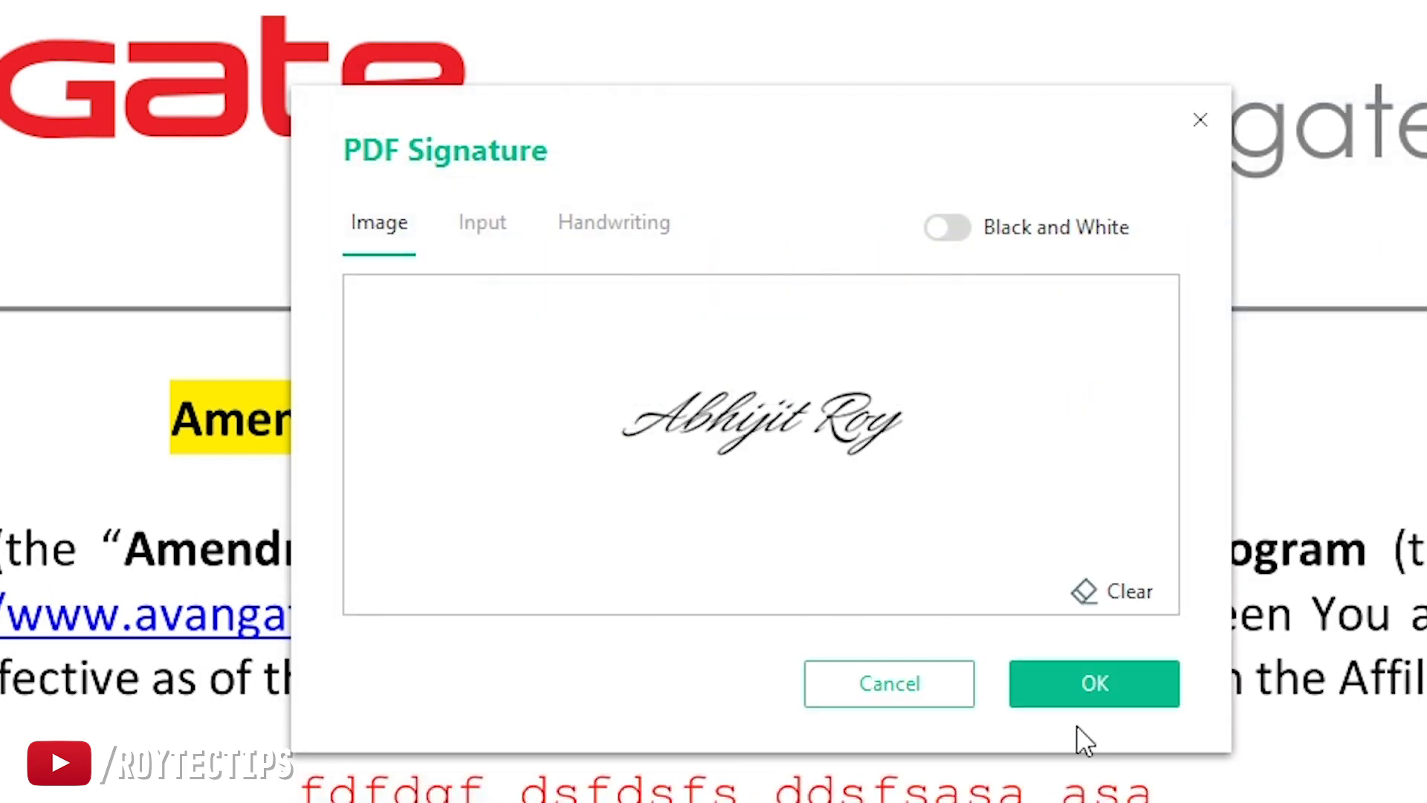
left_click(1094, 687)
Step: Place the signature on the AFFILIATE line and shrink it to fit
scroll(1337, 780, "down", 3)
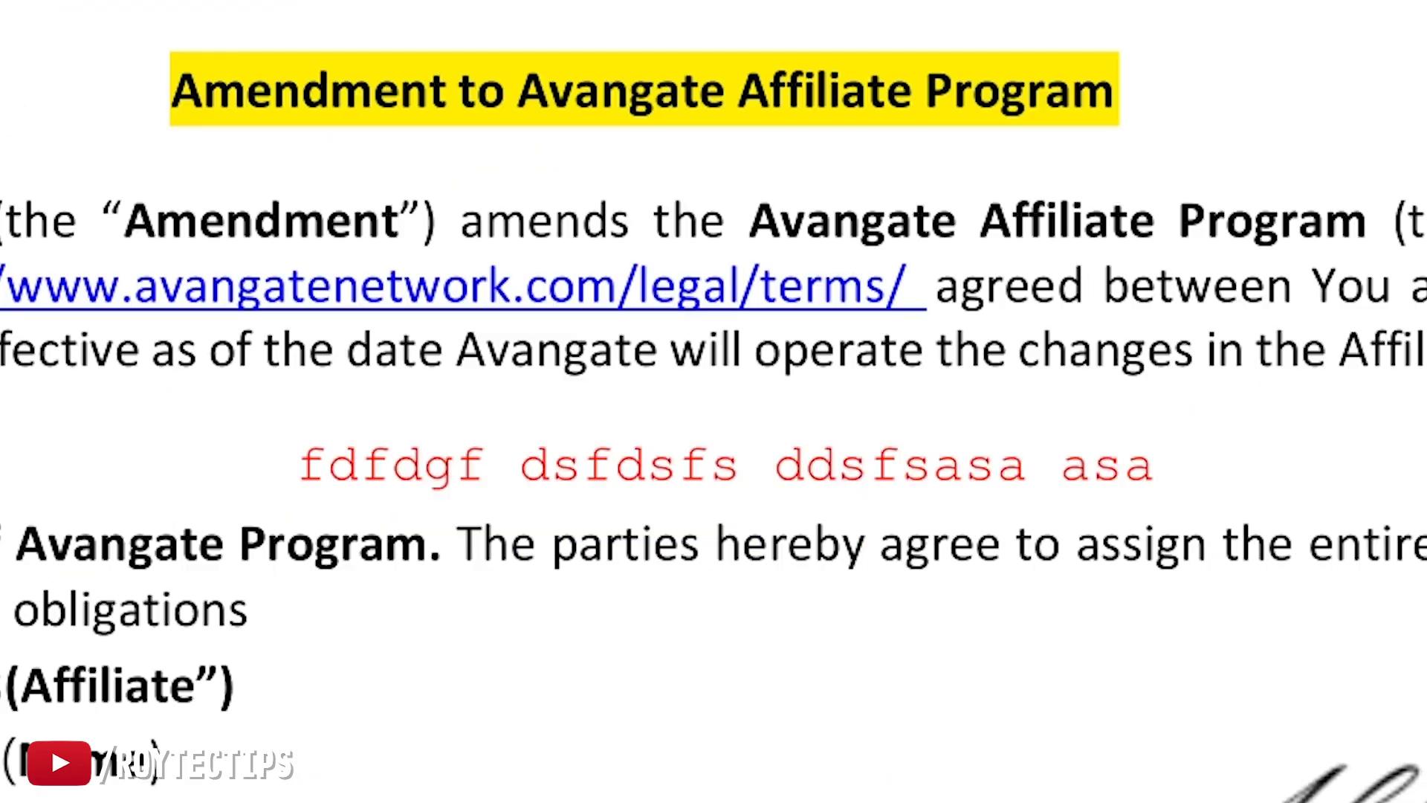
scroll(584, 379, "down", 6)
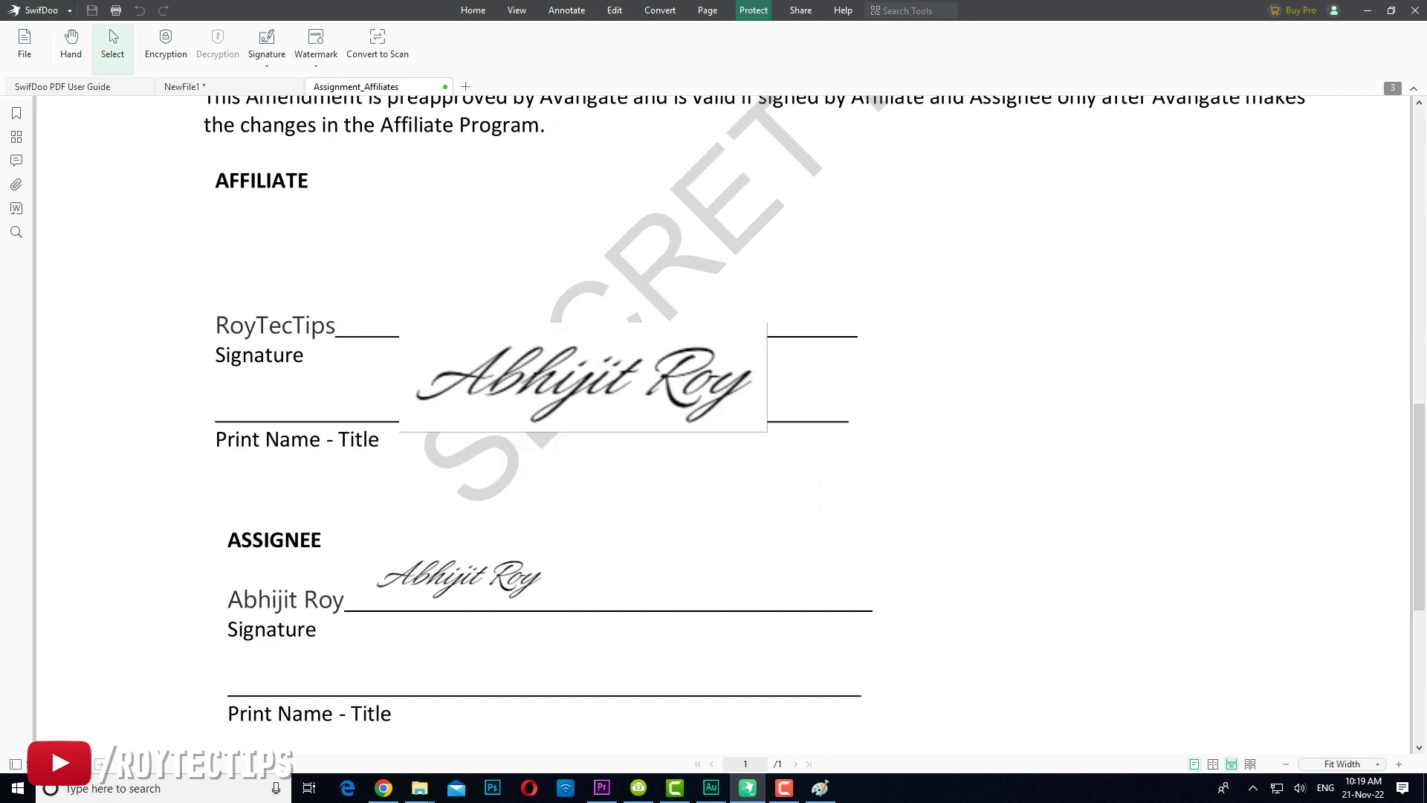
left_click(553, 272)
mouse_move(738, 218)
left_mouse_down()
mouse_move(654, 265)
mouse_move(678, 268)
left_mouse_up()
scroll(743, 297, "up", 8)
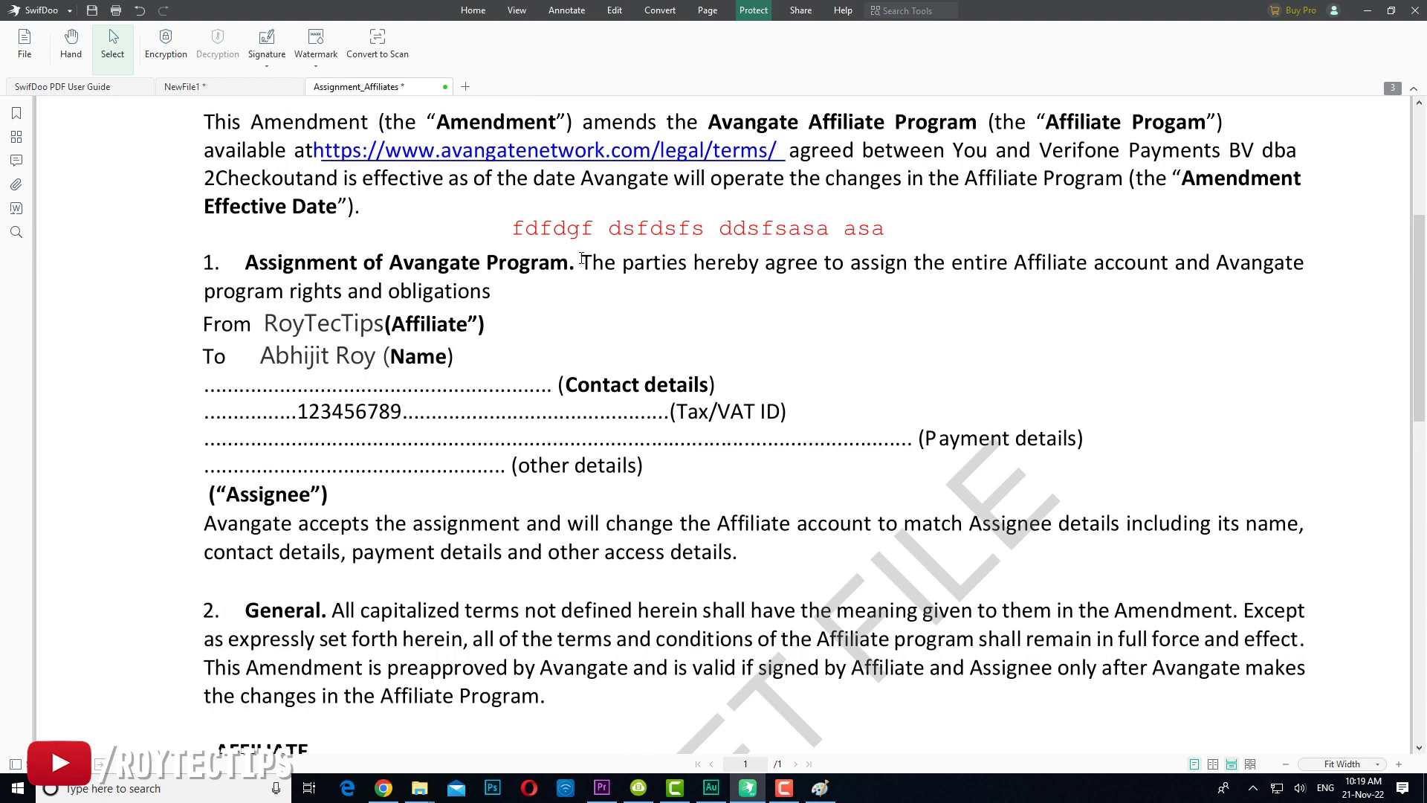
scroll(572, 261, "up", 4)
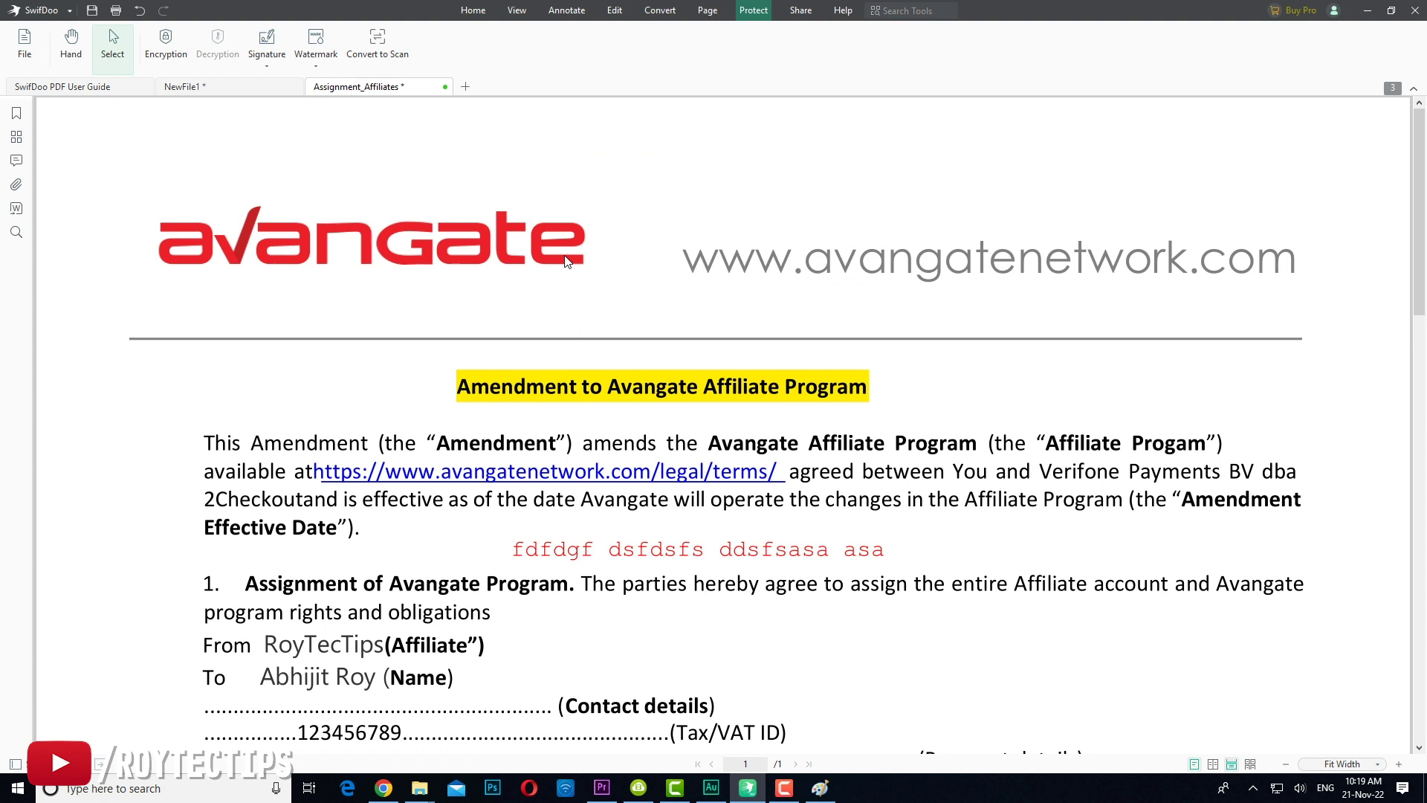
Step: Encrypt the contract with an open password entered in the Encryption dialog
left_click(171, 57)
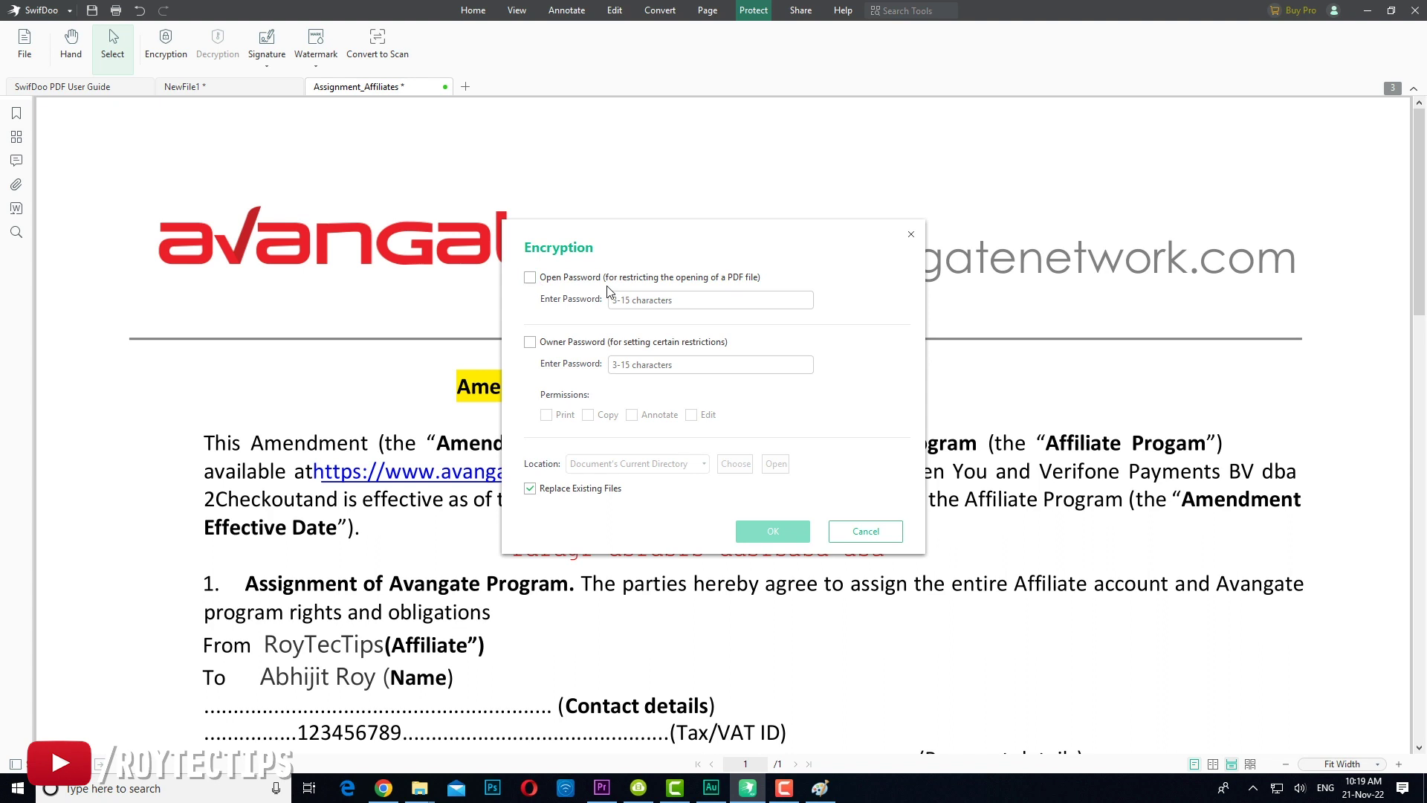
left_click(529, 277)
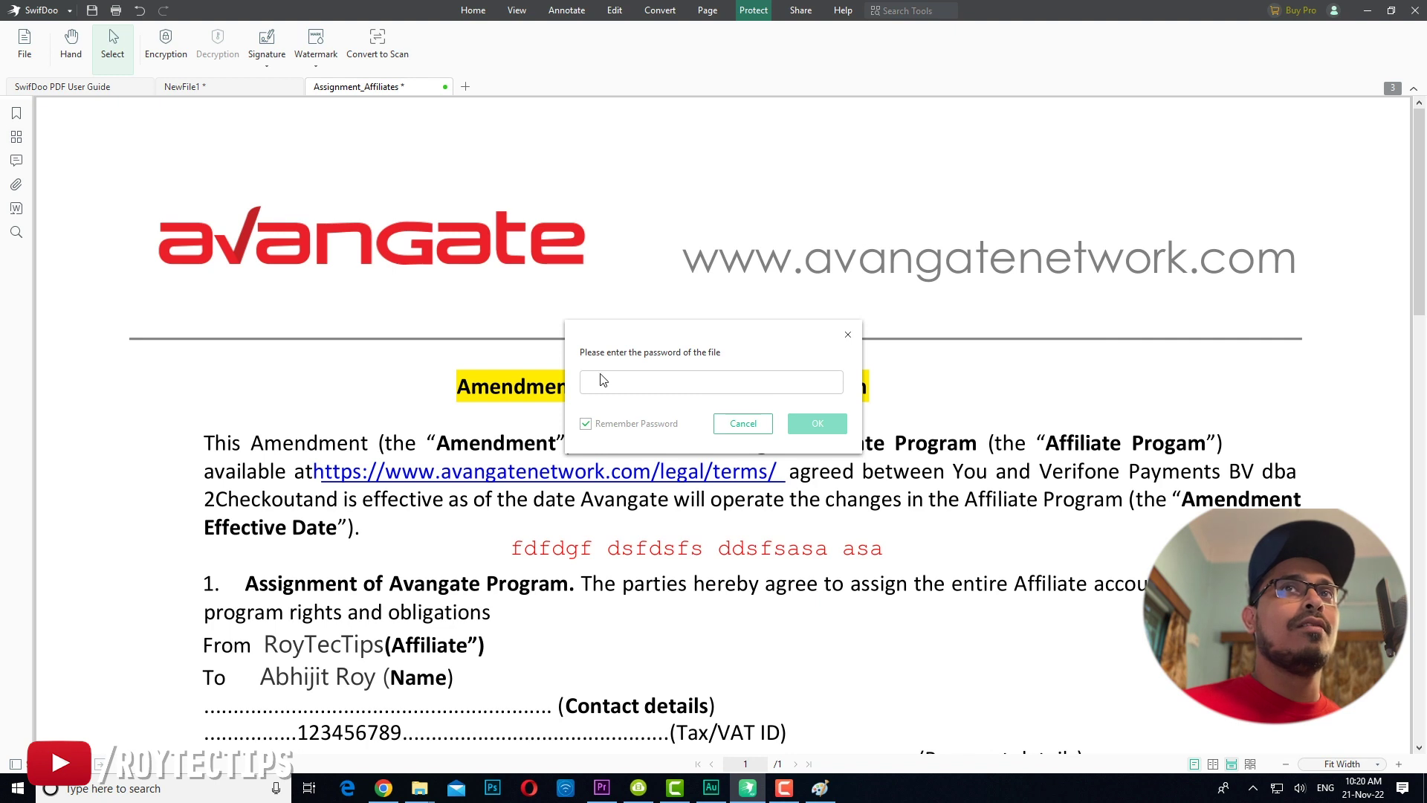
type("**")
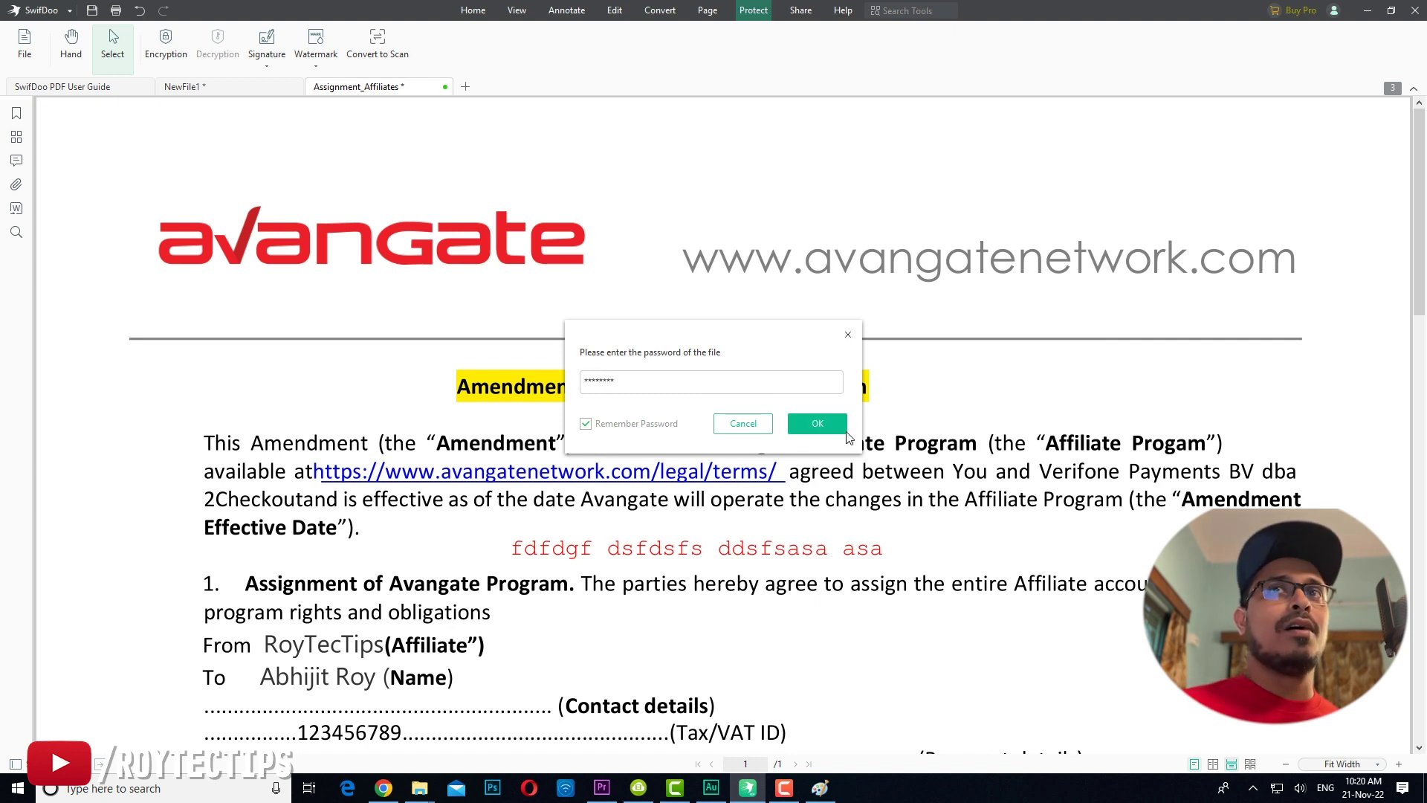
left_click(816, 427)
scroll(725, 433, "down", 2)
scroll(725, 433, "up", 2)
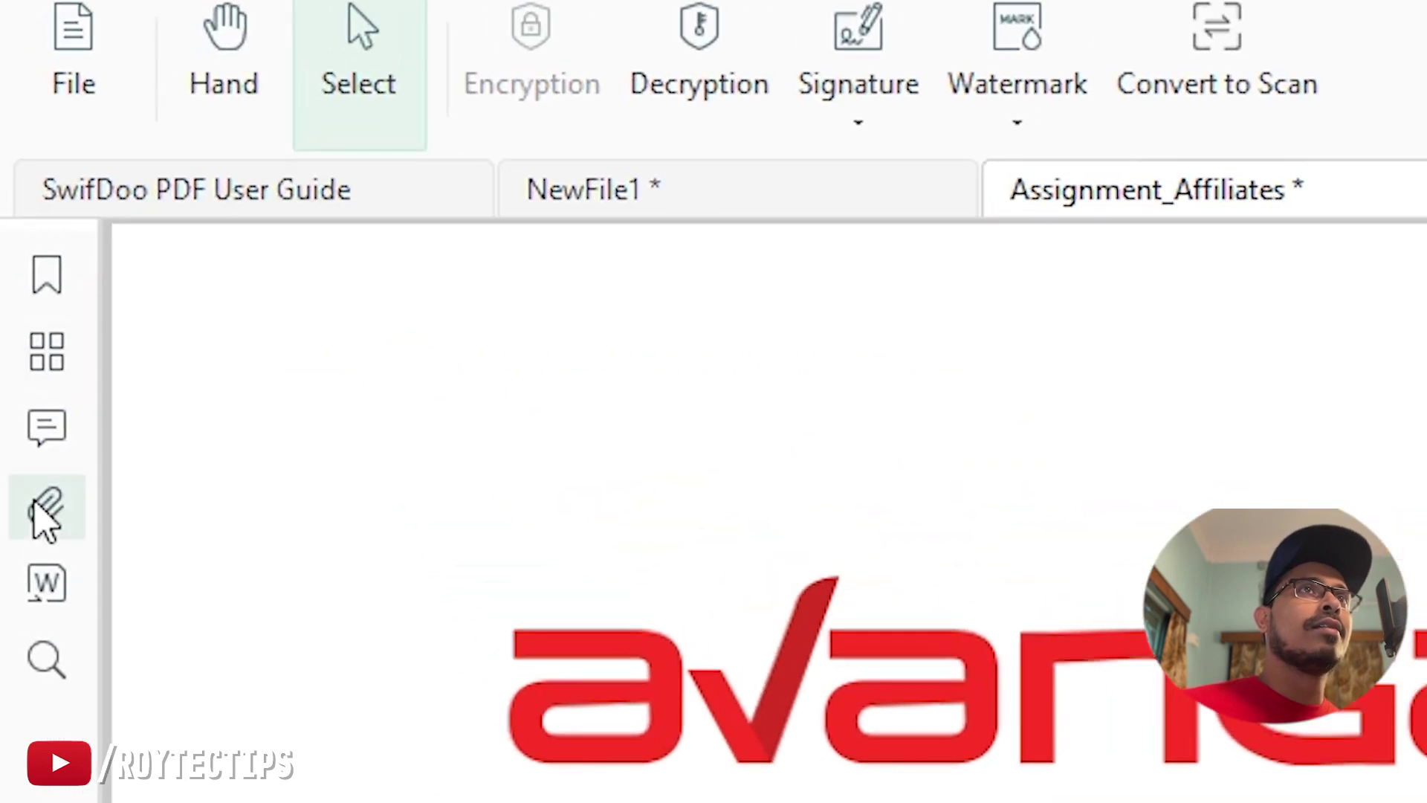
Step: Convert the contract to Assignment_Affiliates.docx and show the Word file in its folder
left_click(40, 516)
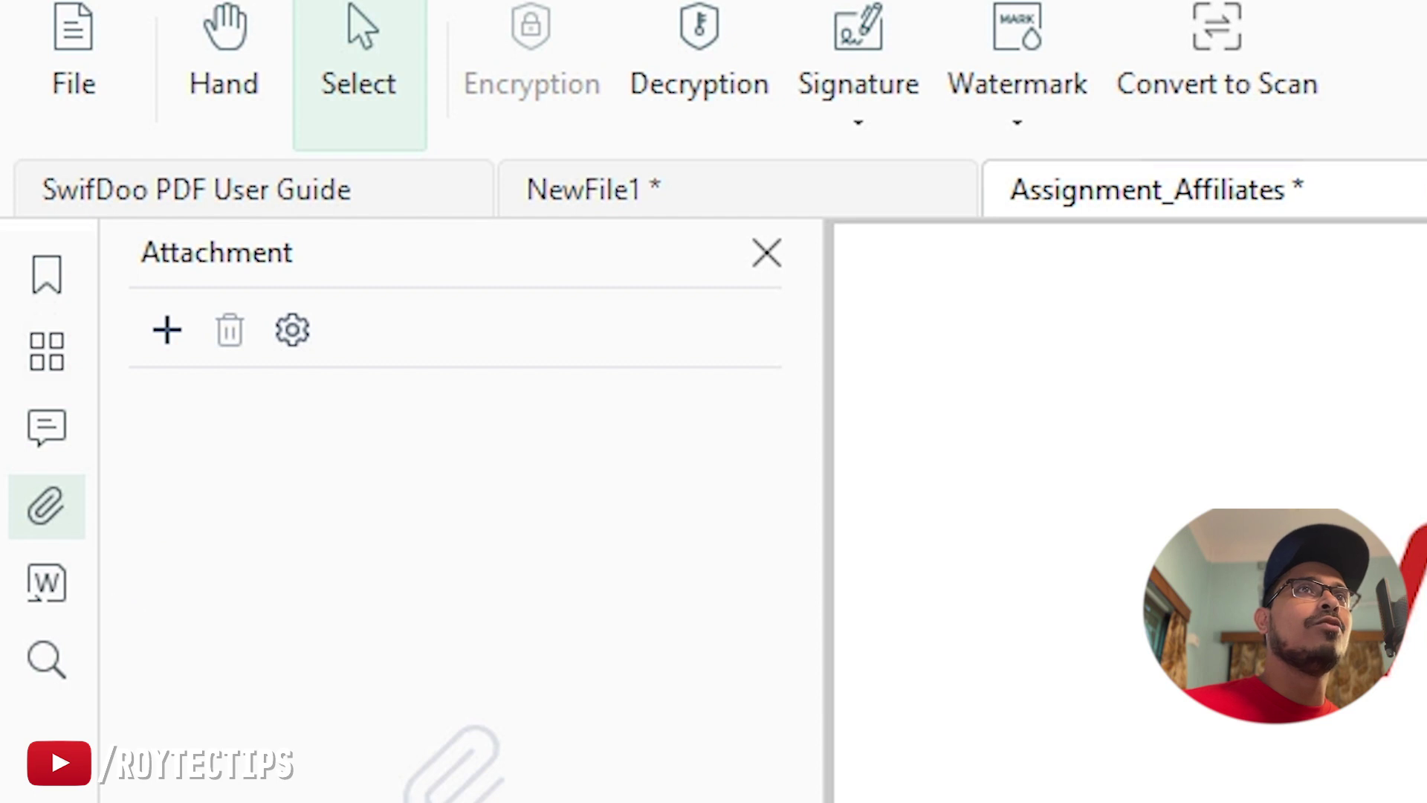
left_click(30, 590)
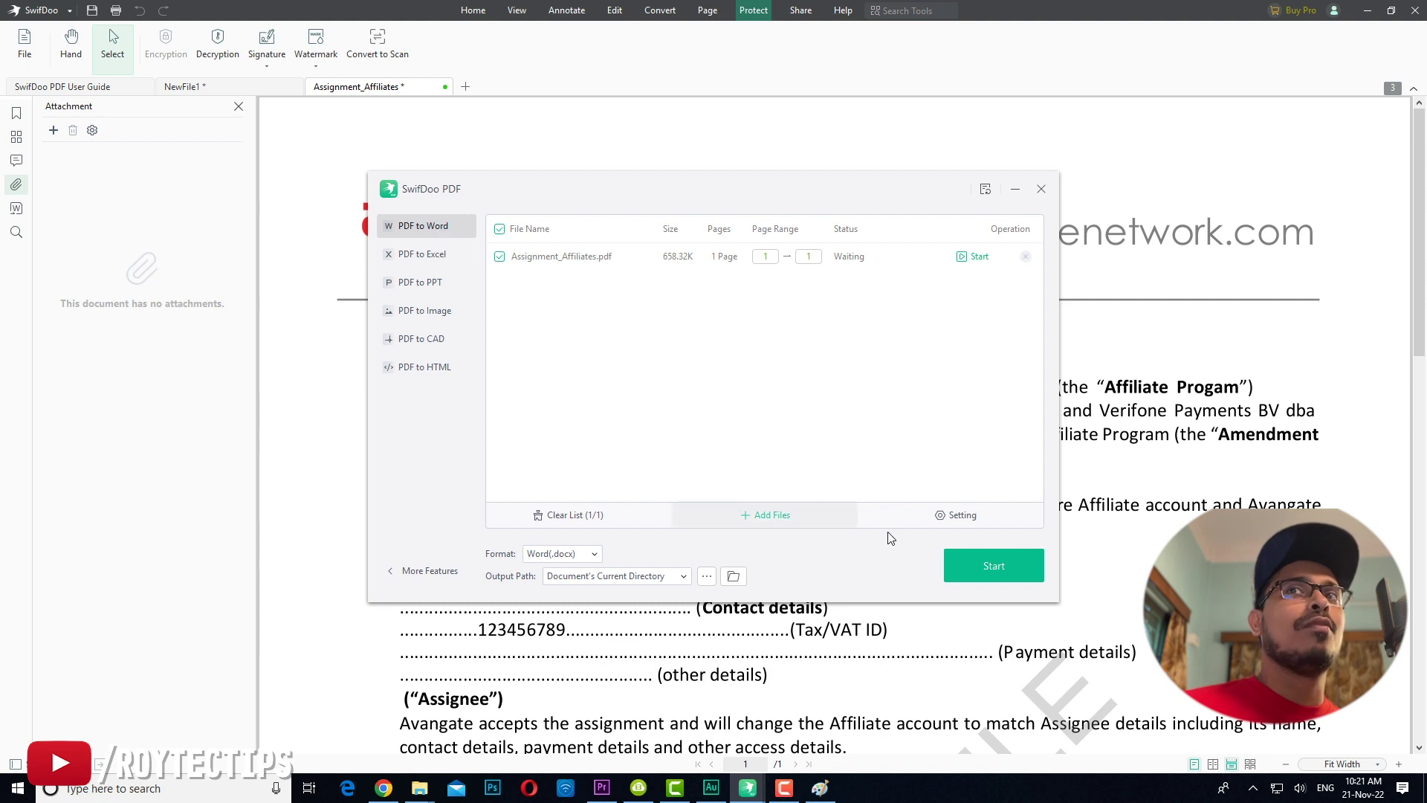
left_click(981, 569)
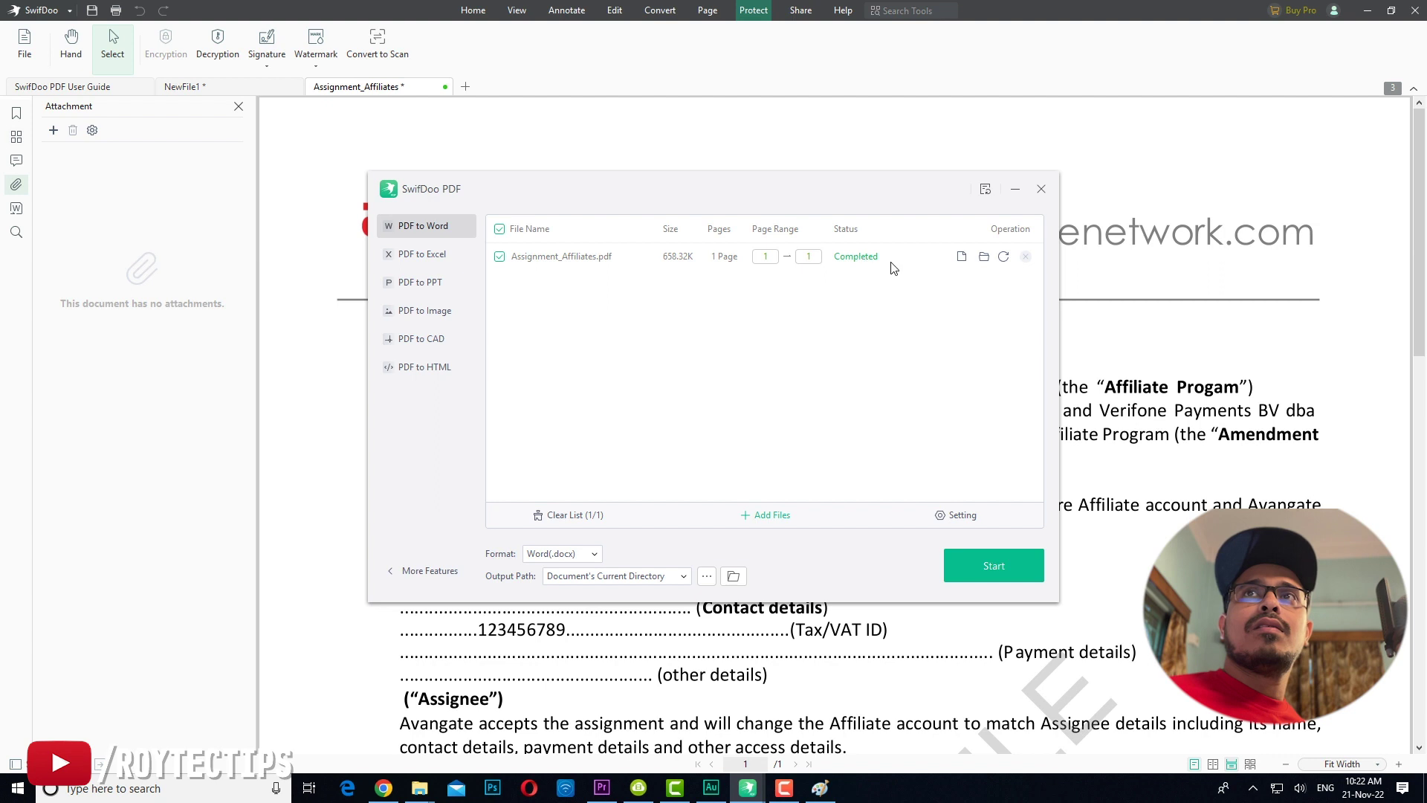
left_click(983, 256)
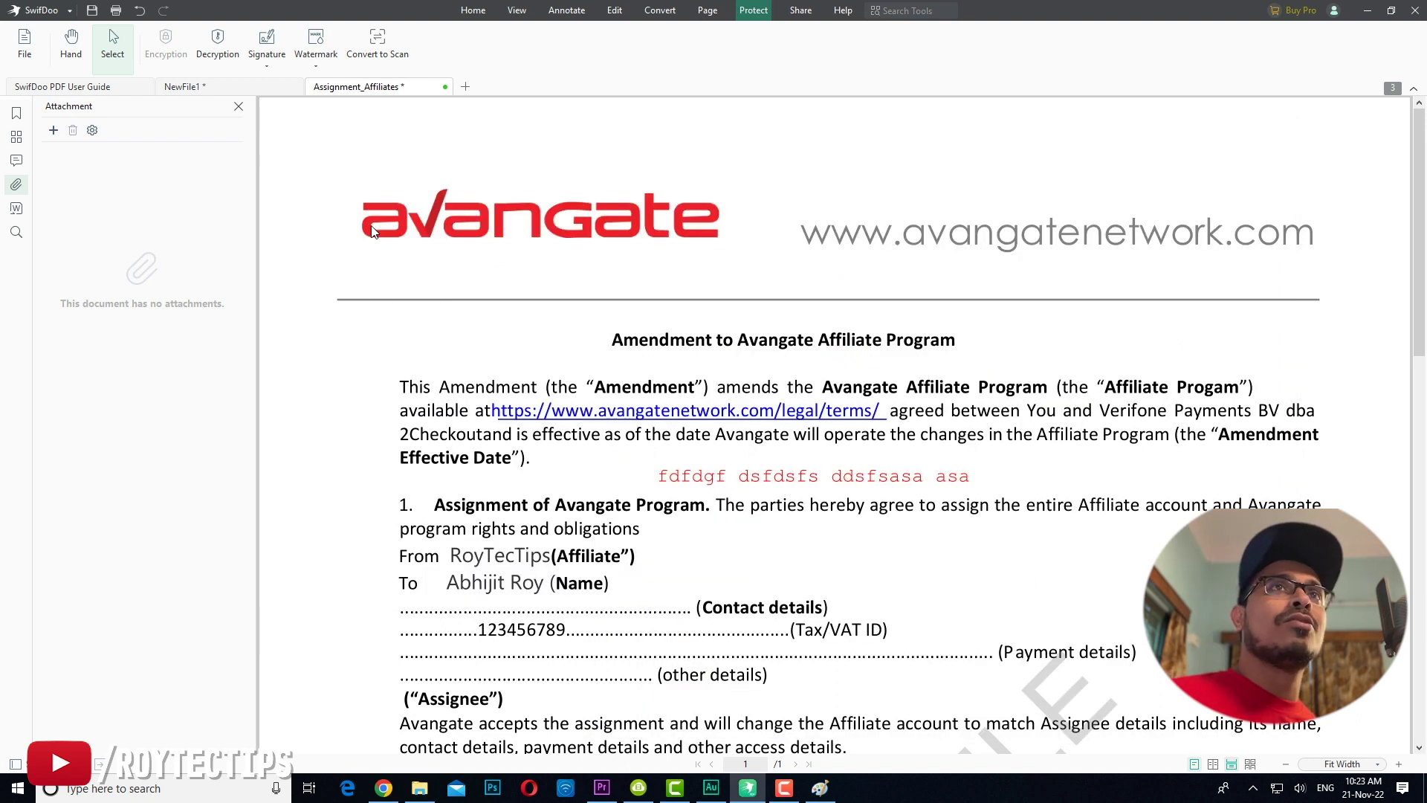
Step: Decrypt the contract by entering its password to remove the protection
left_click(233, 51)
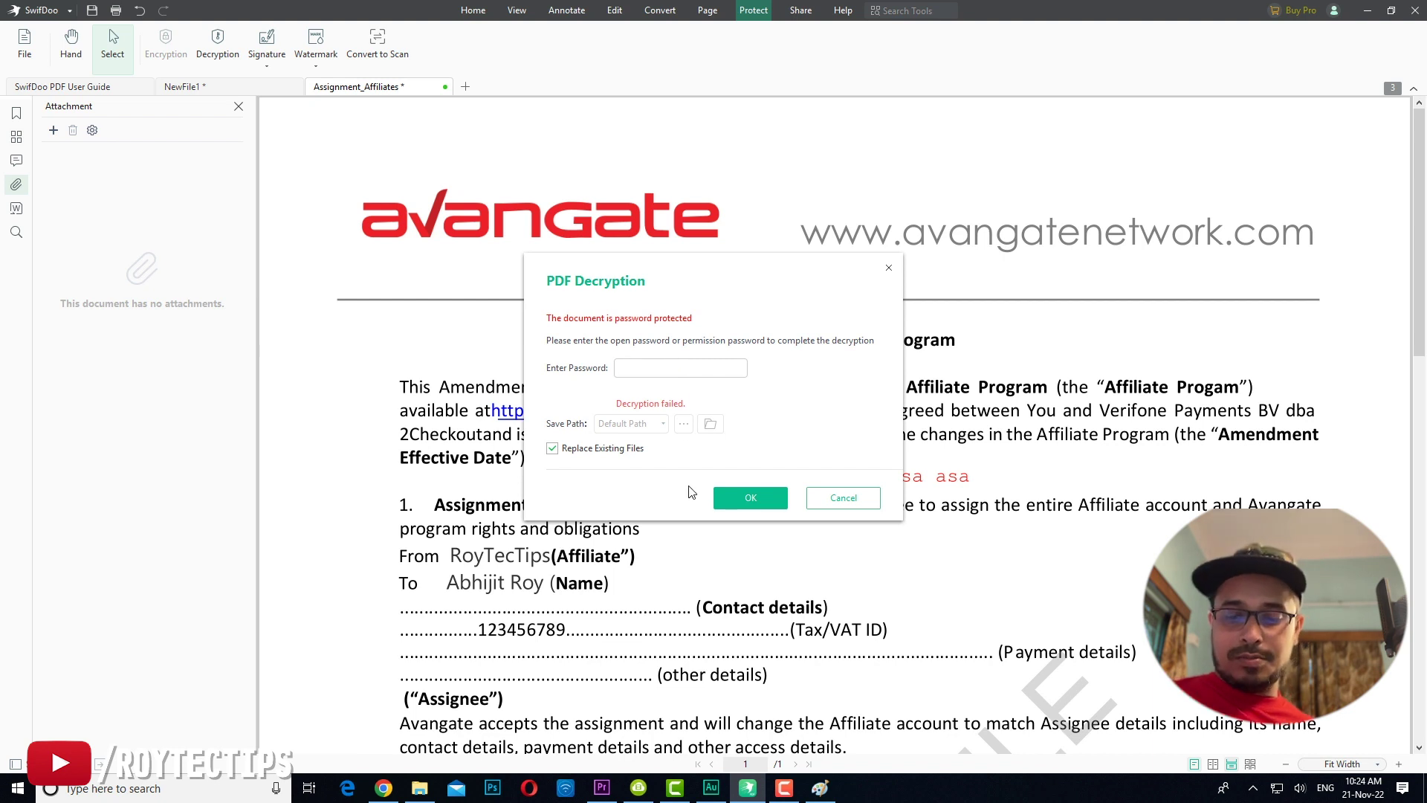
type("12345678")
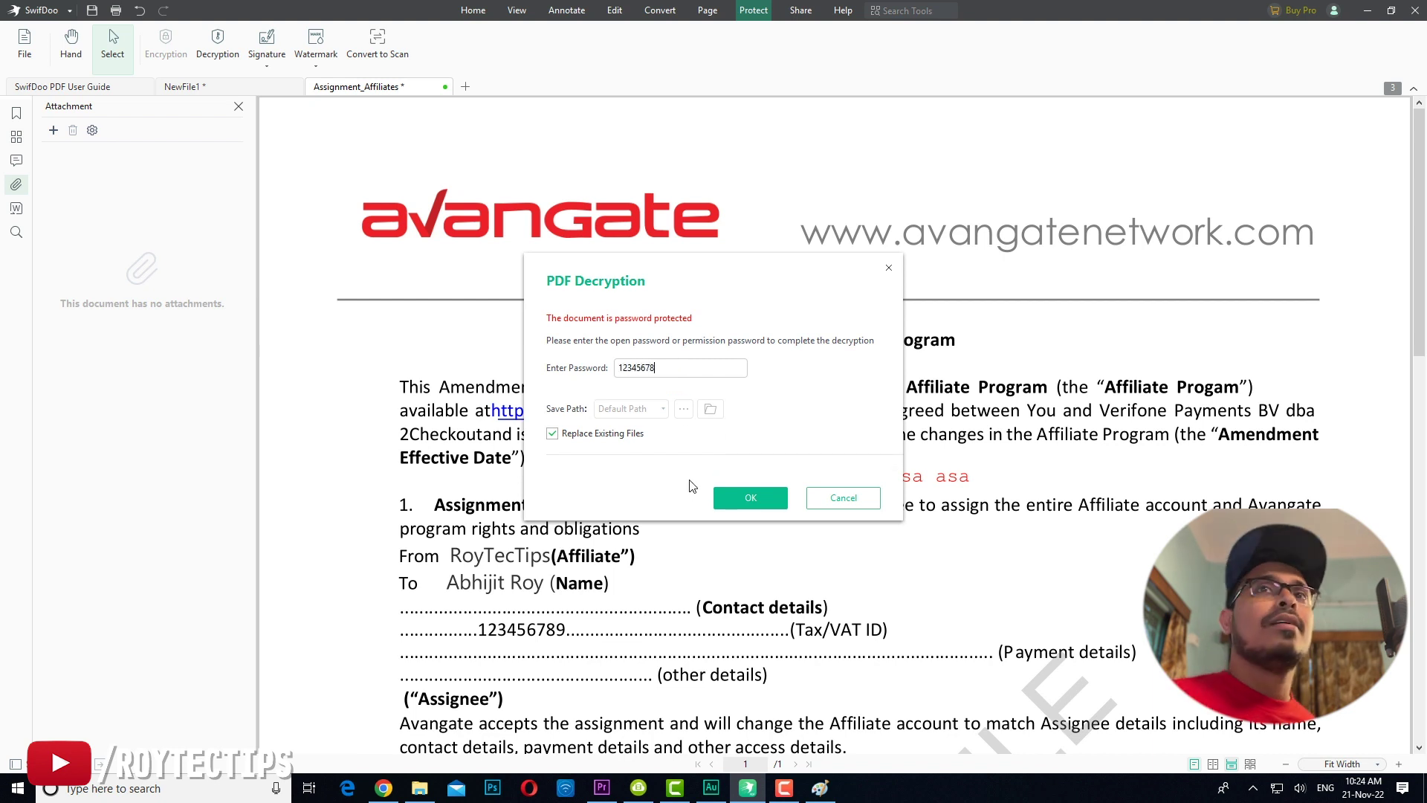
left_click(744, 498)
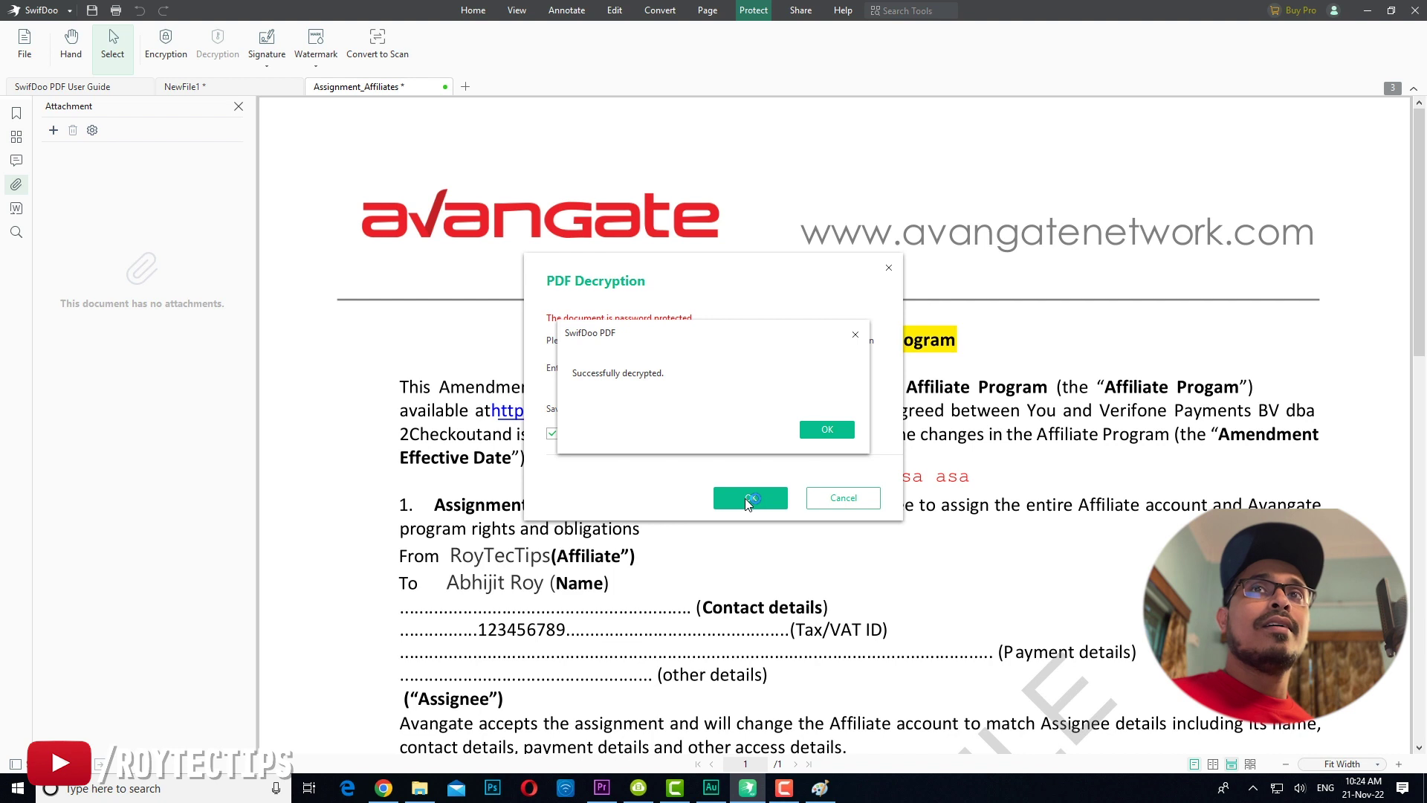
left_click(828, 430)
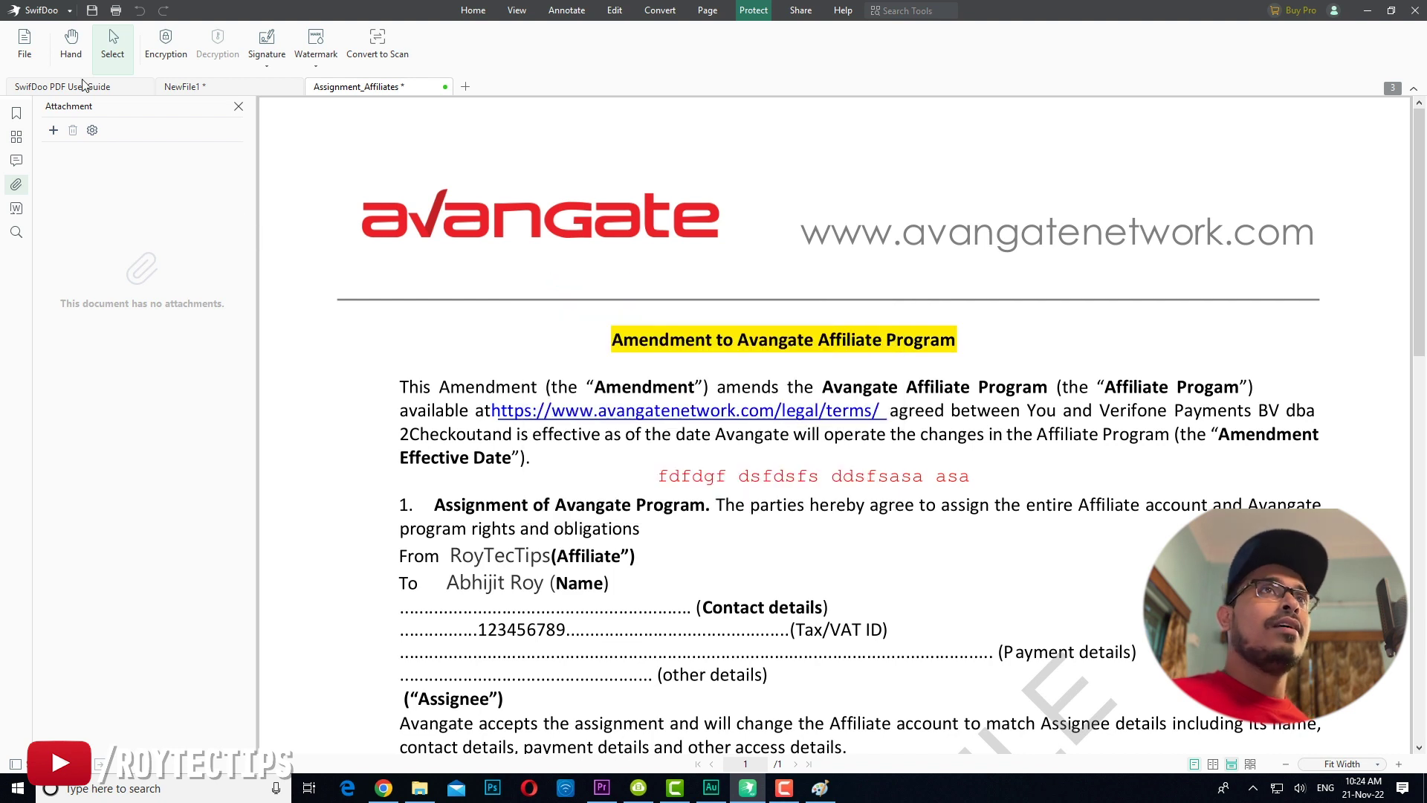
Step: Save Assignment_Affiliates, keeping the unsaved signature
left_click(92, 11)
left_click(758, 430)
scroll(755, 425, "down", 3)
scroll(755, 425, "down", 10)
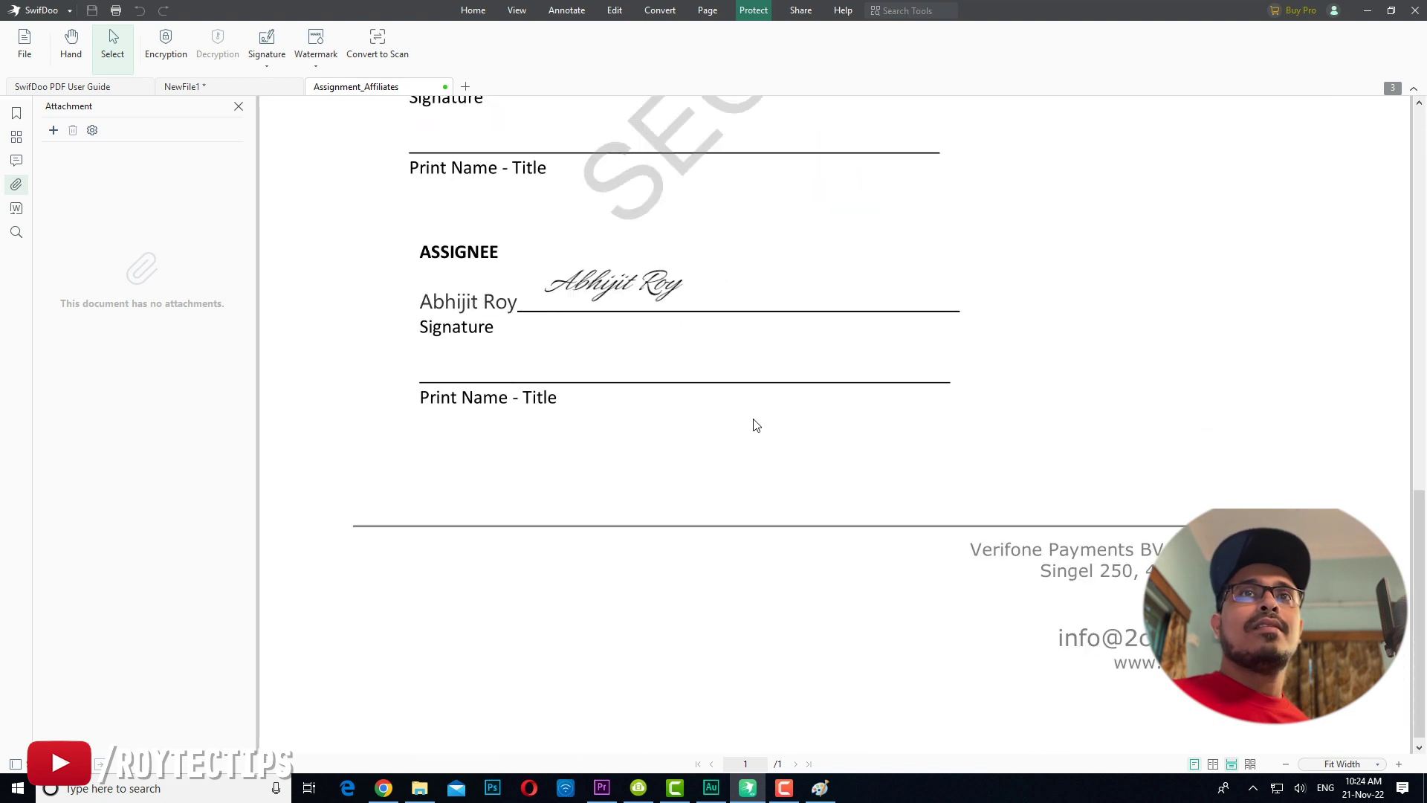
scroll(661, 425, "up", 2)
scroll(600, 448, "up", 10)
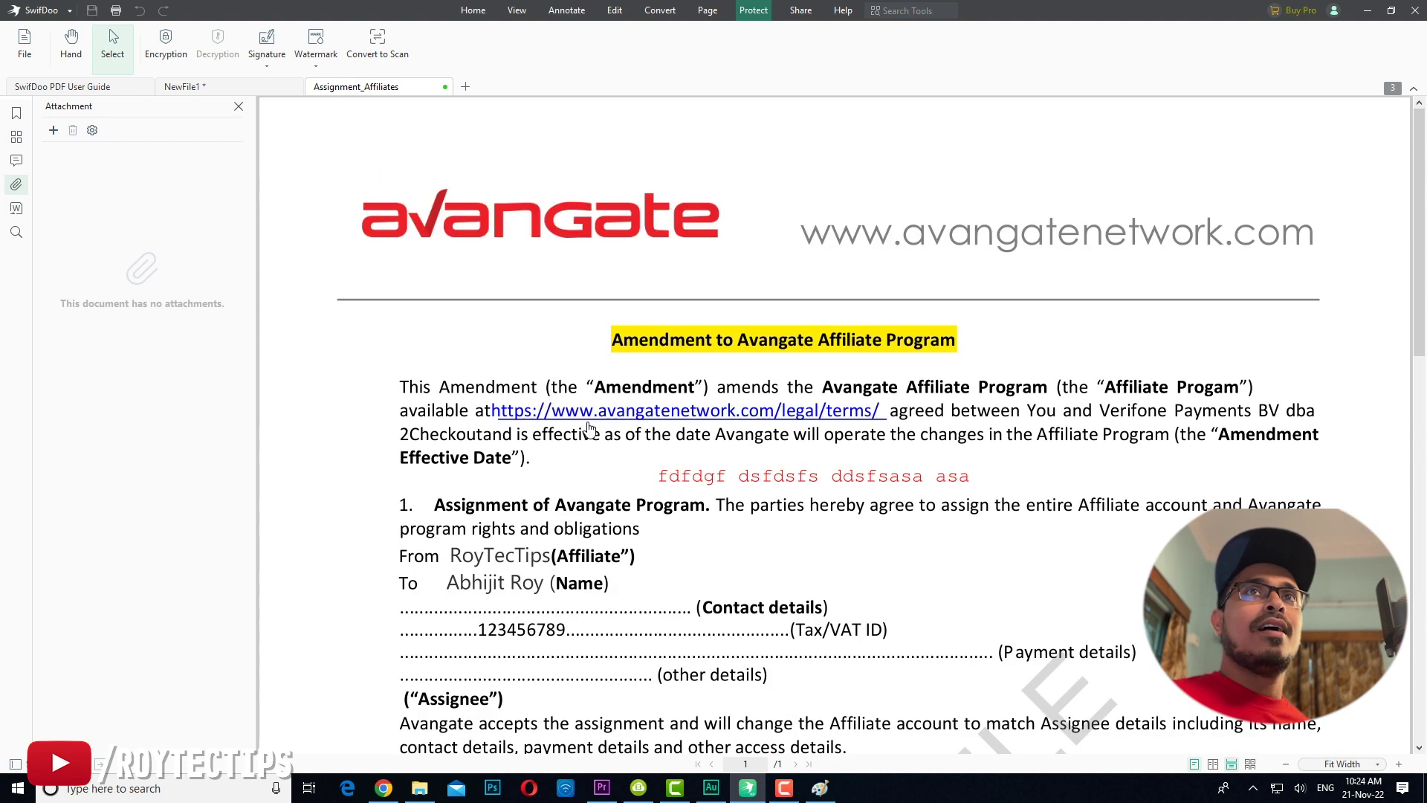